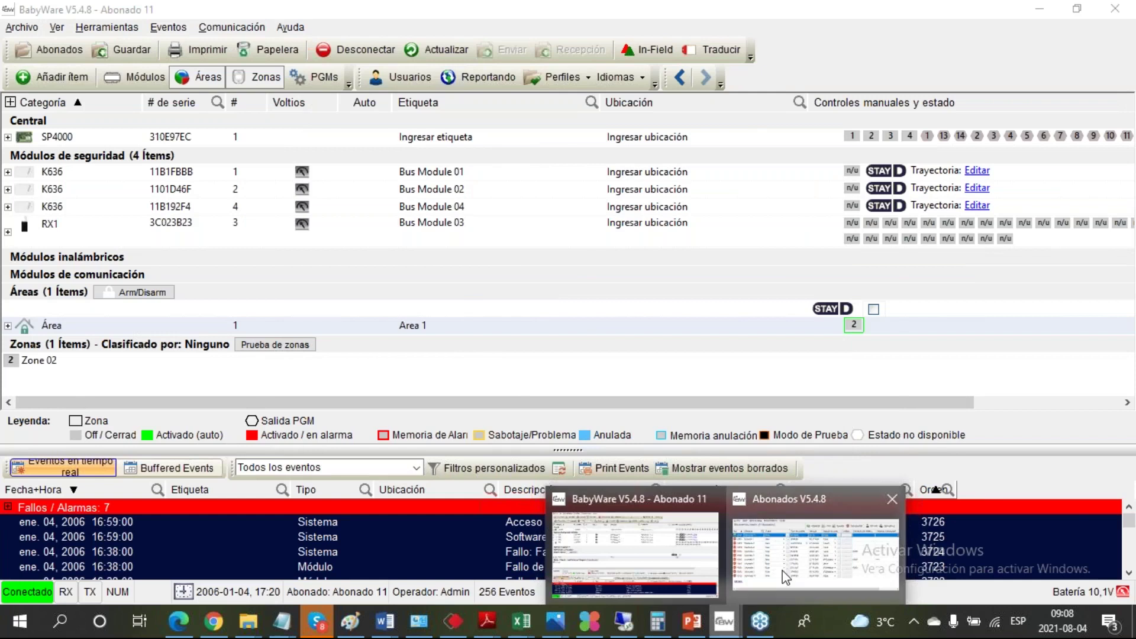
# Step: Disconnect from the panel, then close the Abonados window and answer Sí to quit BabyWare
pyautogui.click(343, 47)
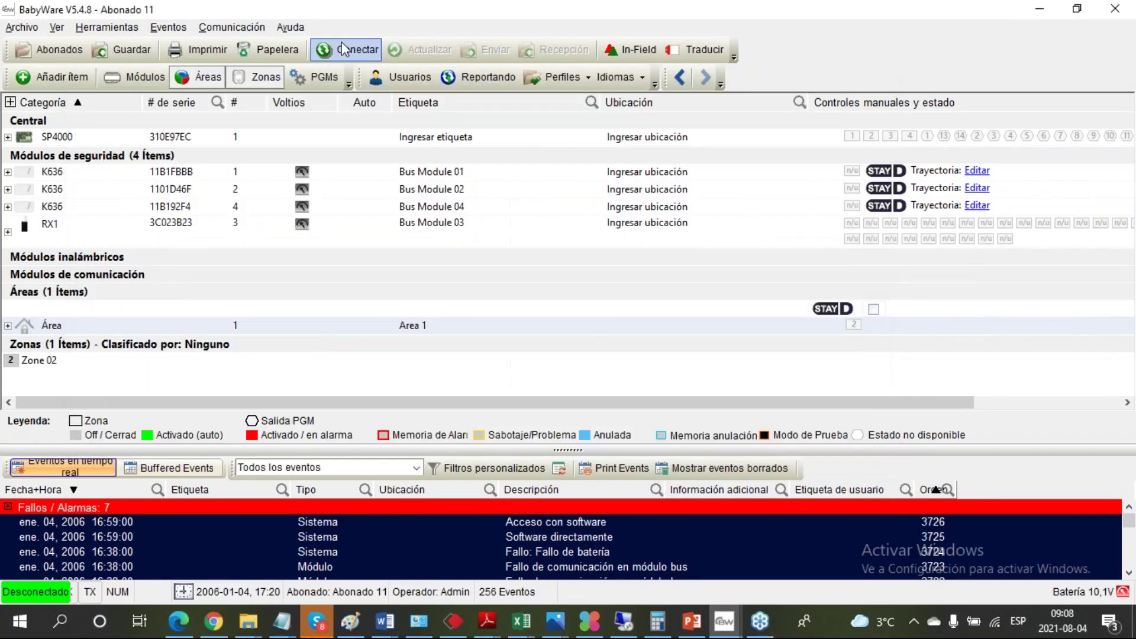
pyautogui.moveTo(729, 632)
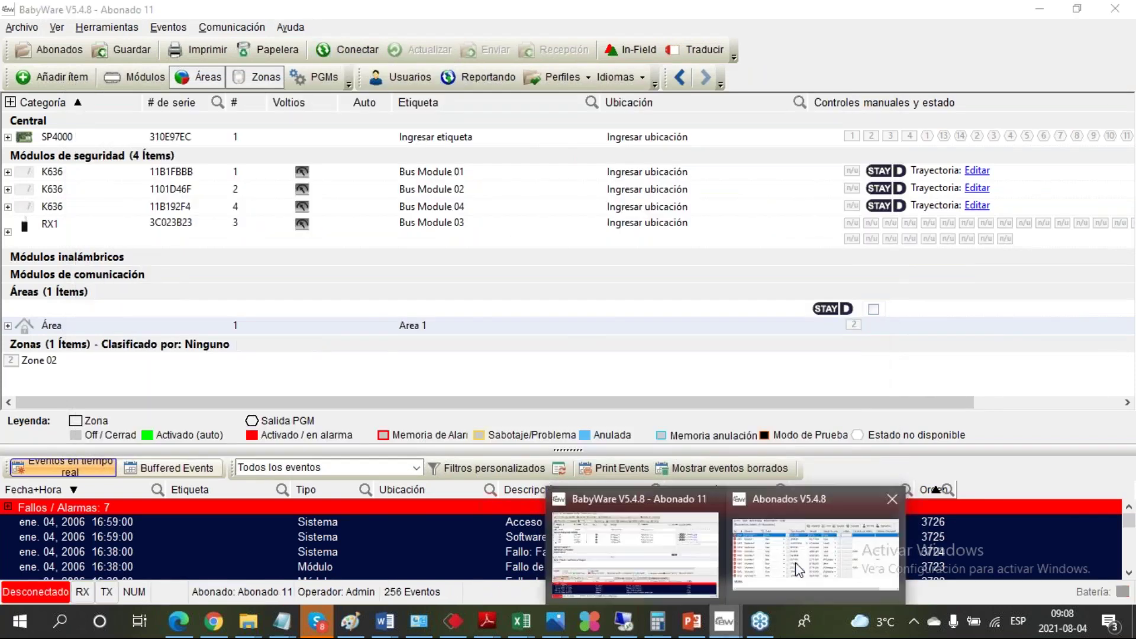
pyautogui.click(817, 550)
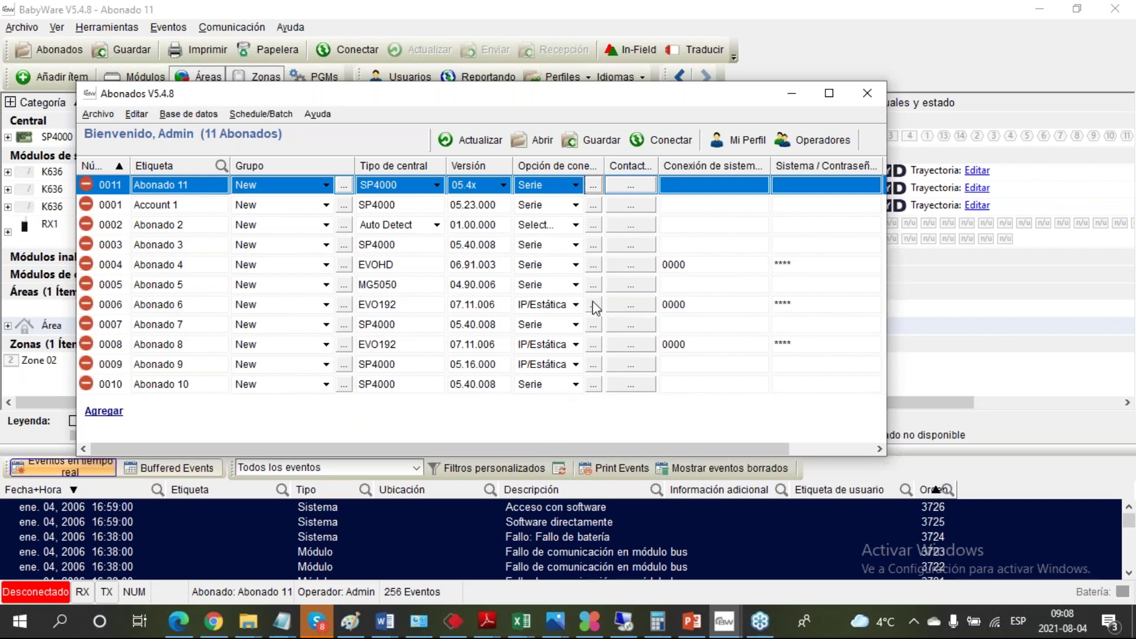
pyautogui.click(699, 622)
pyautogui.click(1135, 621)
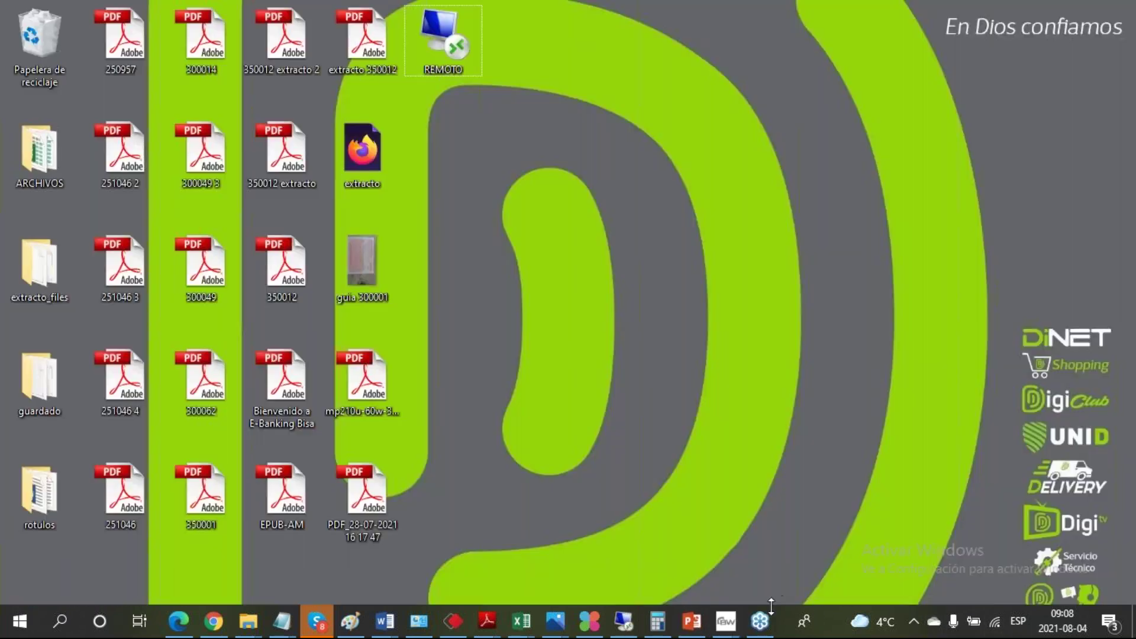
pyautogui.moveTo(733, 619)
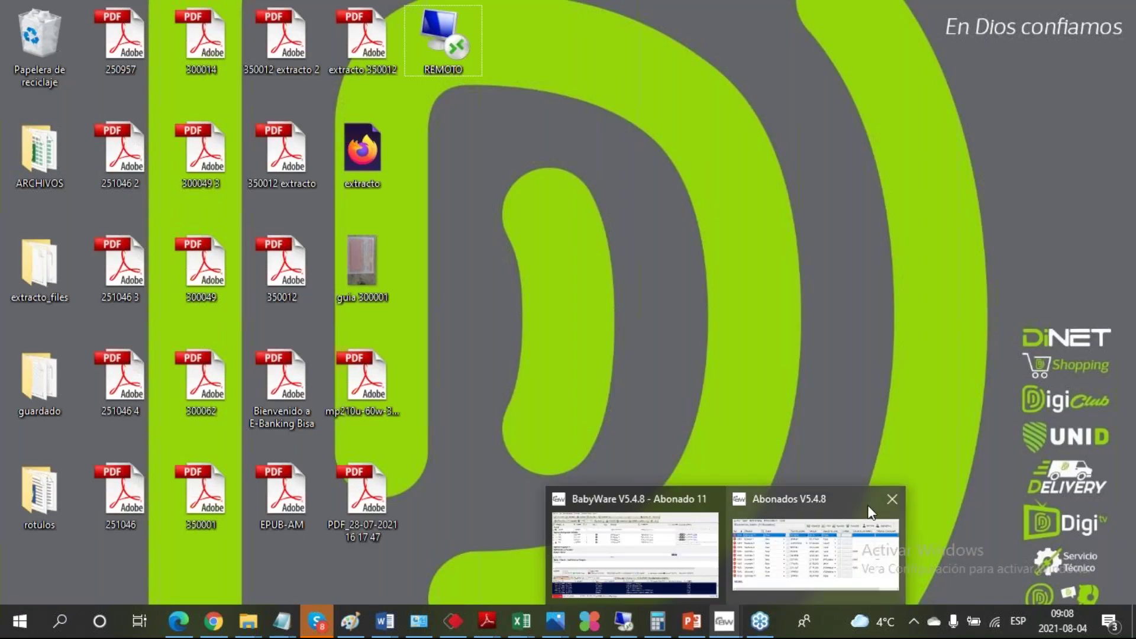
pyautogui.click(891, 504)
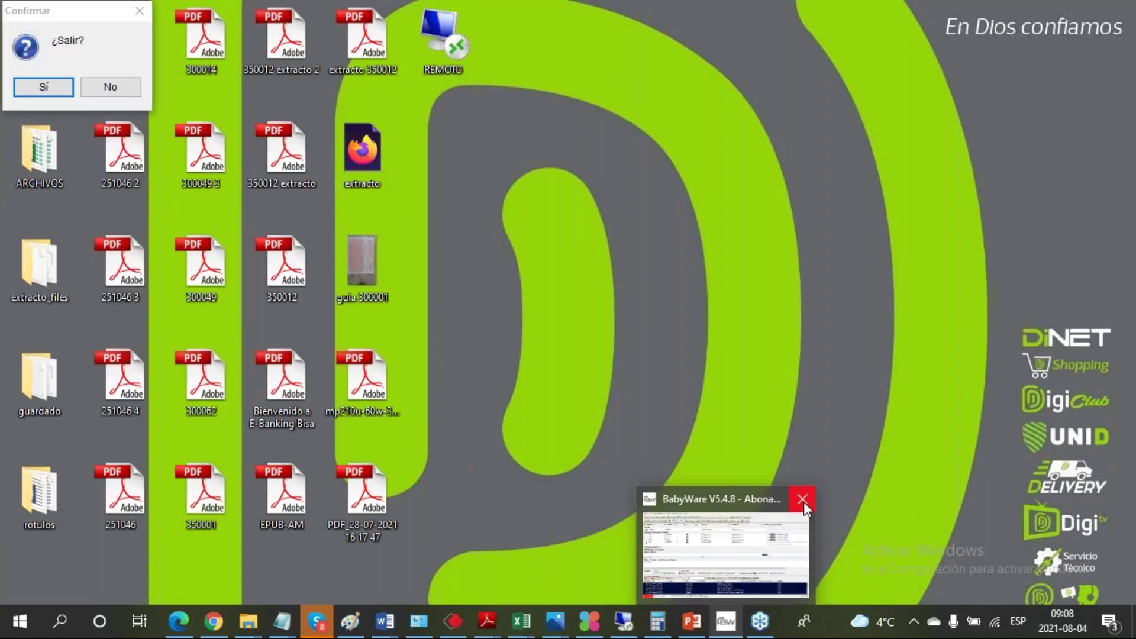
pyautogui.click(37, 88)
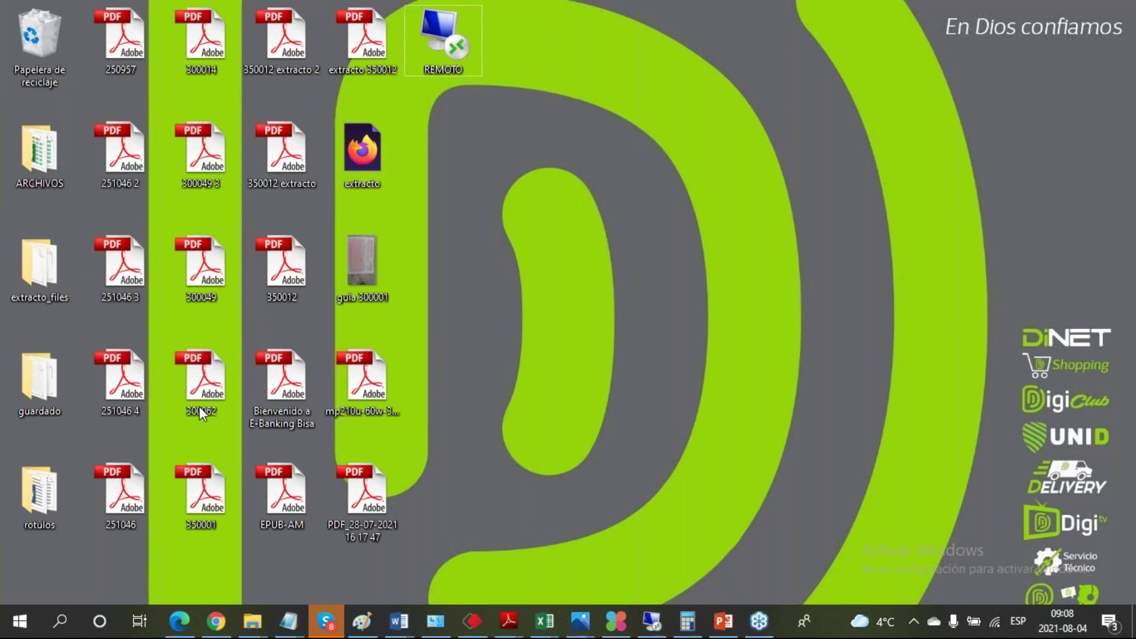
# Step: Launch Babyware v5.4.8 from Windows search by typing 'ba', and log in with the administrator password
pyautogui.click(60, 627)
pyautogui.write('ba')
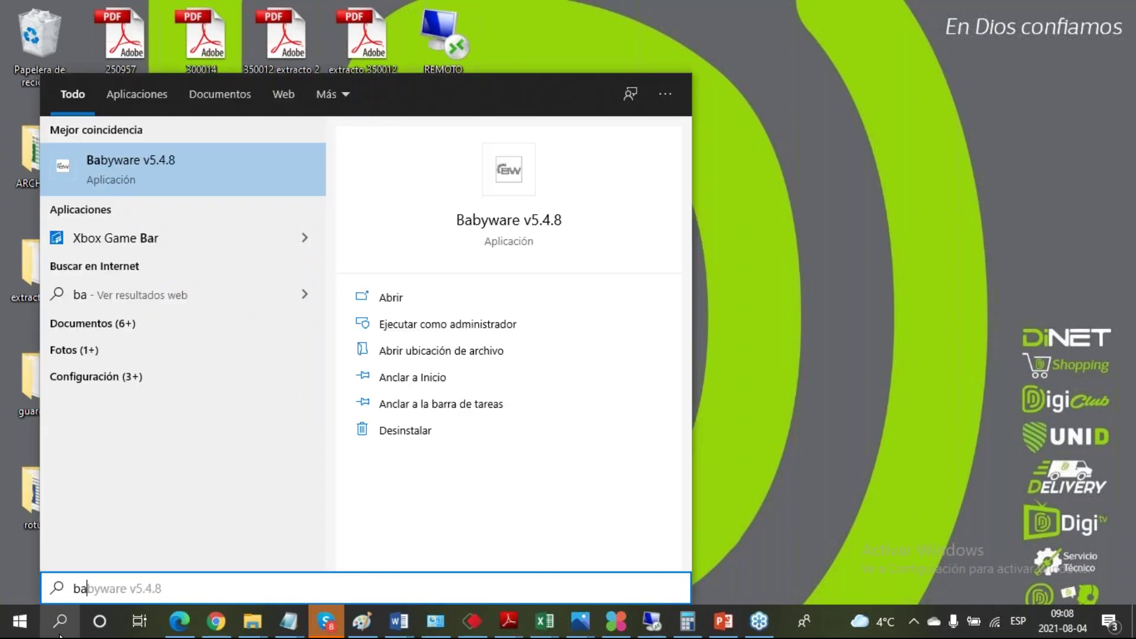
pyautogui.click(217, 178)
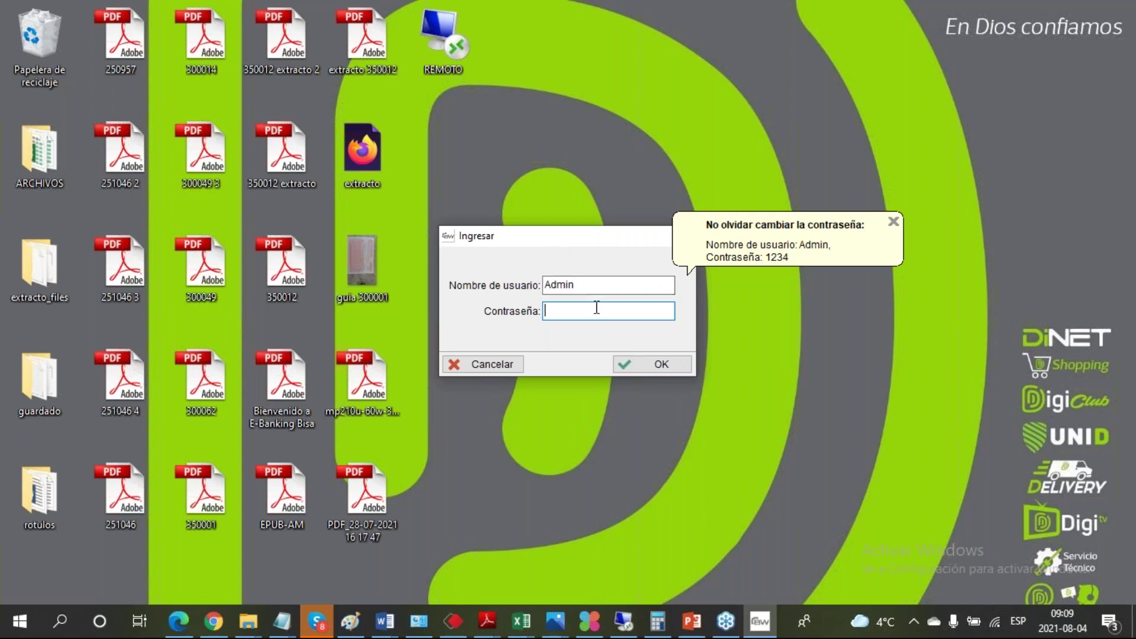
pyautogui.click(647, 367)
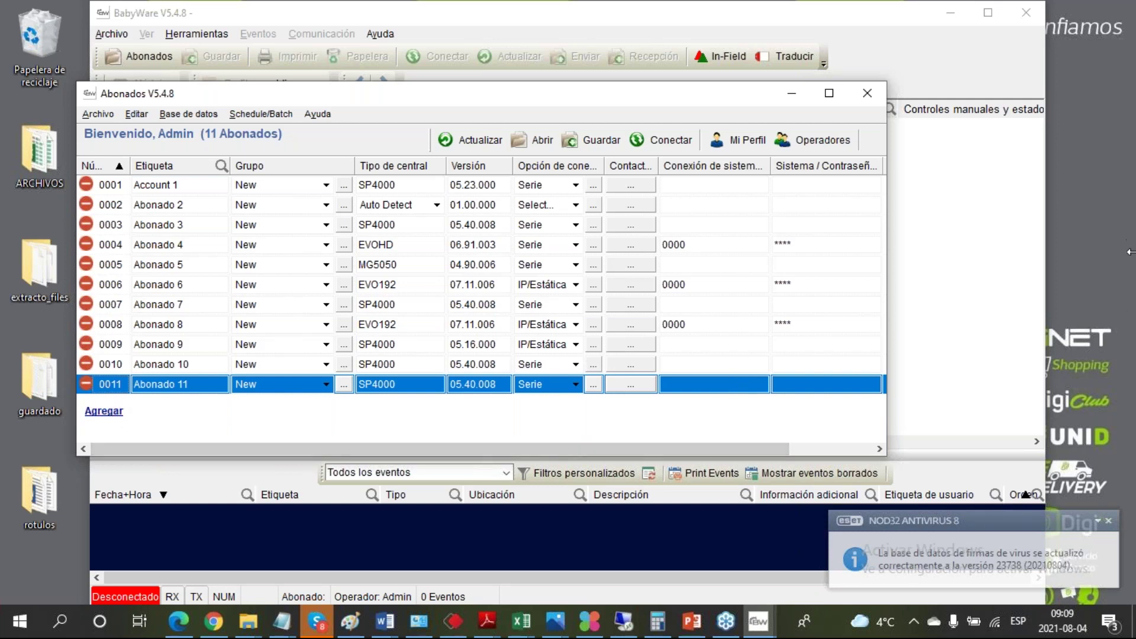
# Step: Add subscriber row 0012 with Etiqueta 'PANEL CURSO' and Tipo de central kept on Auto Detect
pyautogui.click(1135, 301)
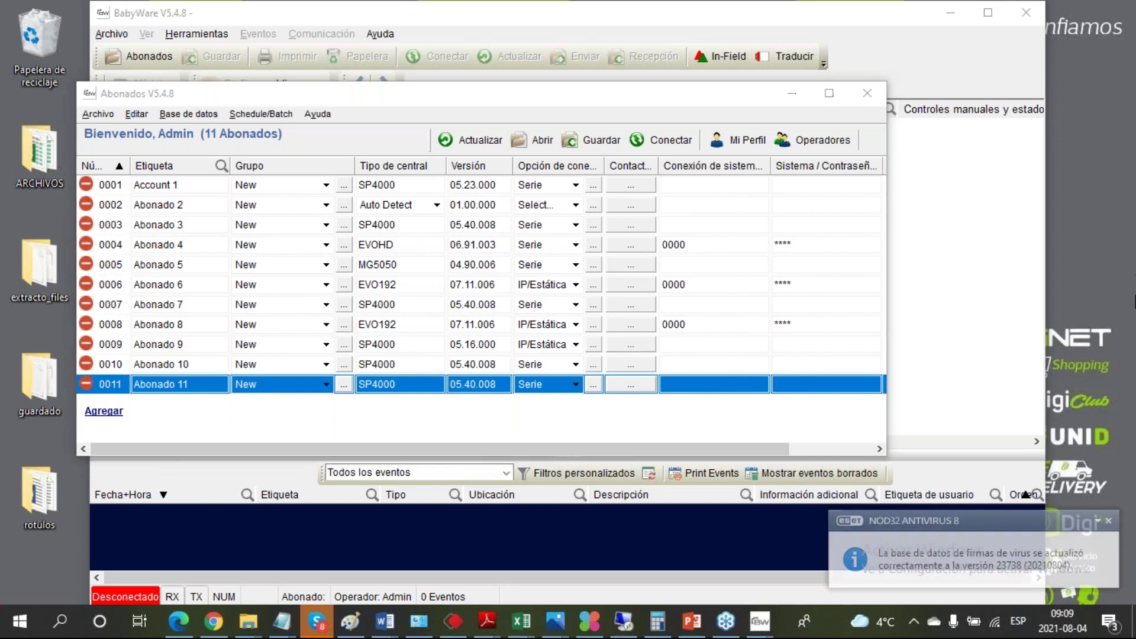
pyautogui.click(104, 411)
pyautogui.click(116, 424)
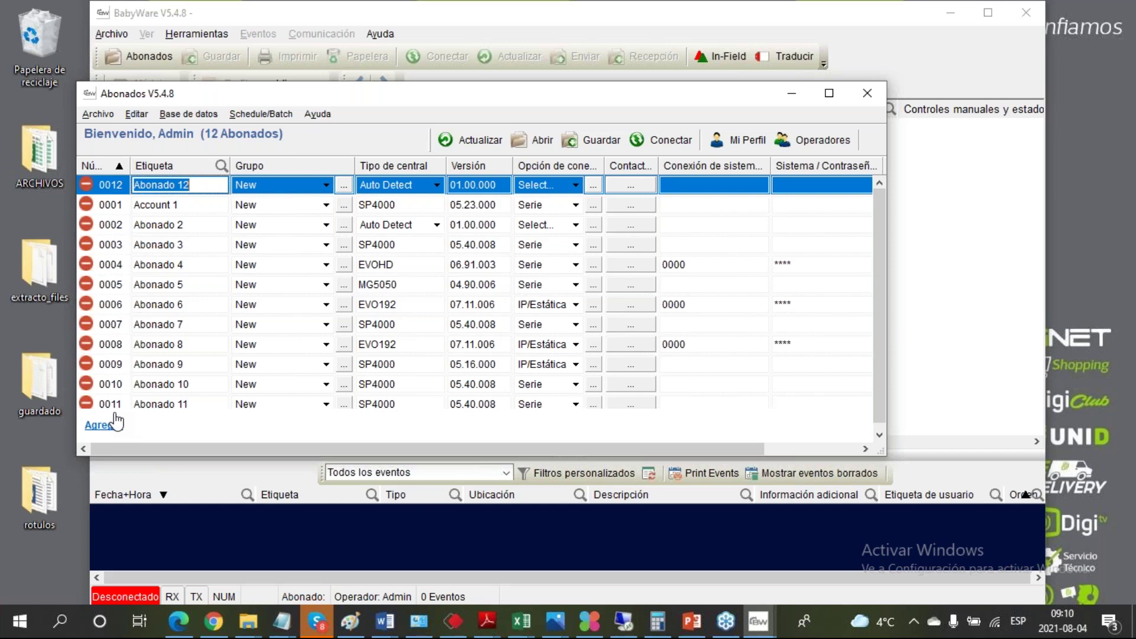
pyautogui.press('capslock')
pyautogui.write('PANEL CURSO')
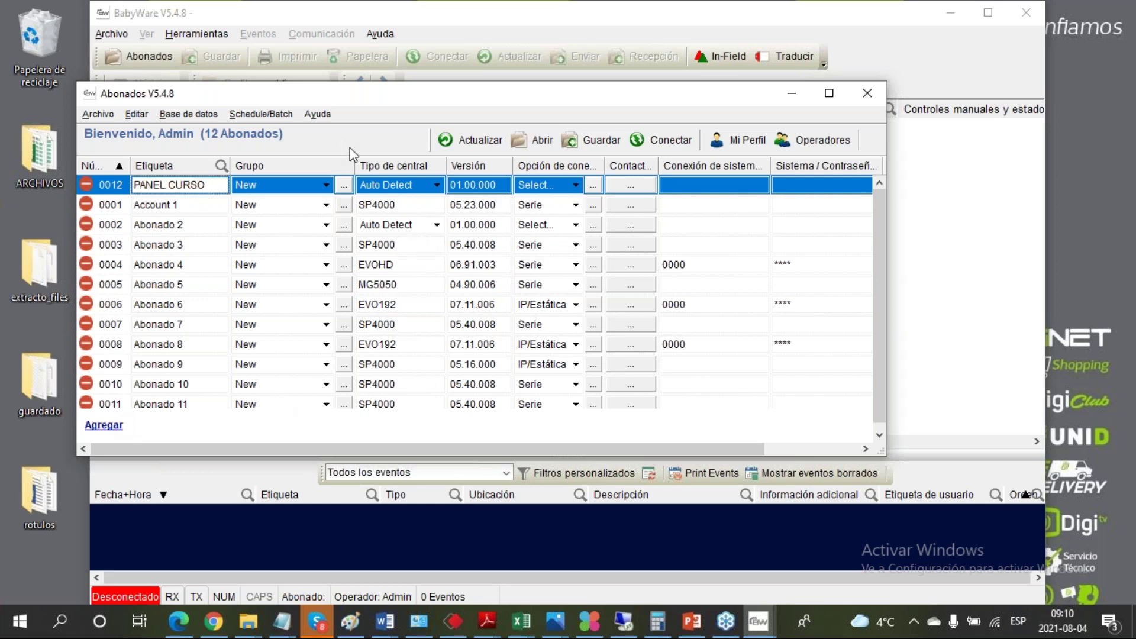
pyautogui.click(437, 187)
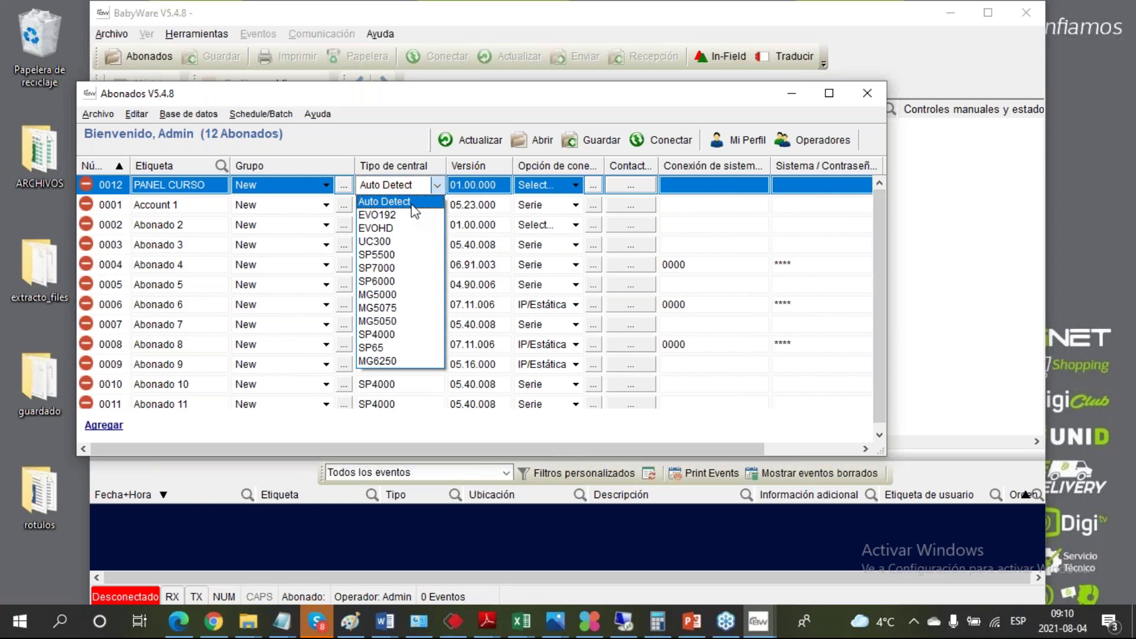
pyautogui.click(406, 203)
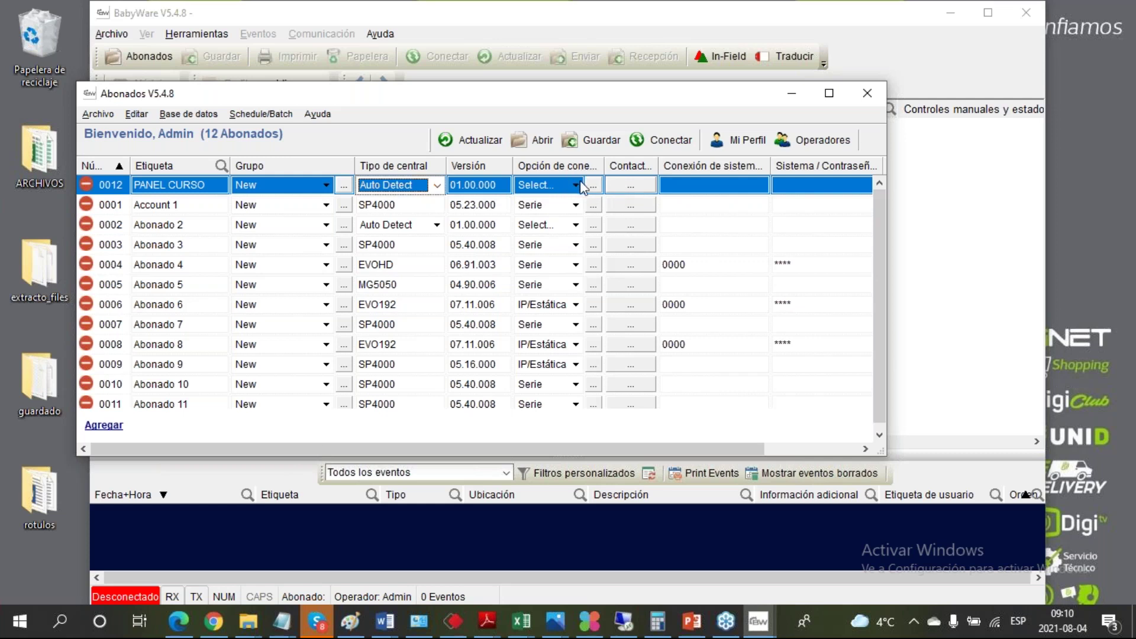
# Step: Open the Configuración connection dialog for row 0012 and move the taskbar to the left edge
pyautogui.click(592, 188)
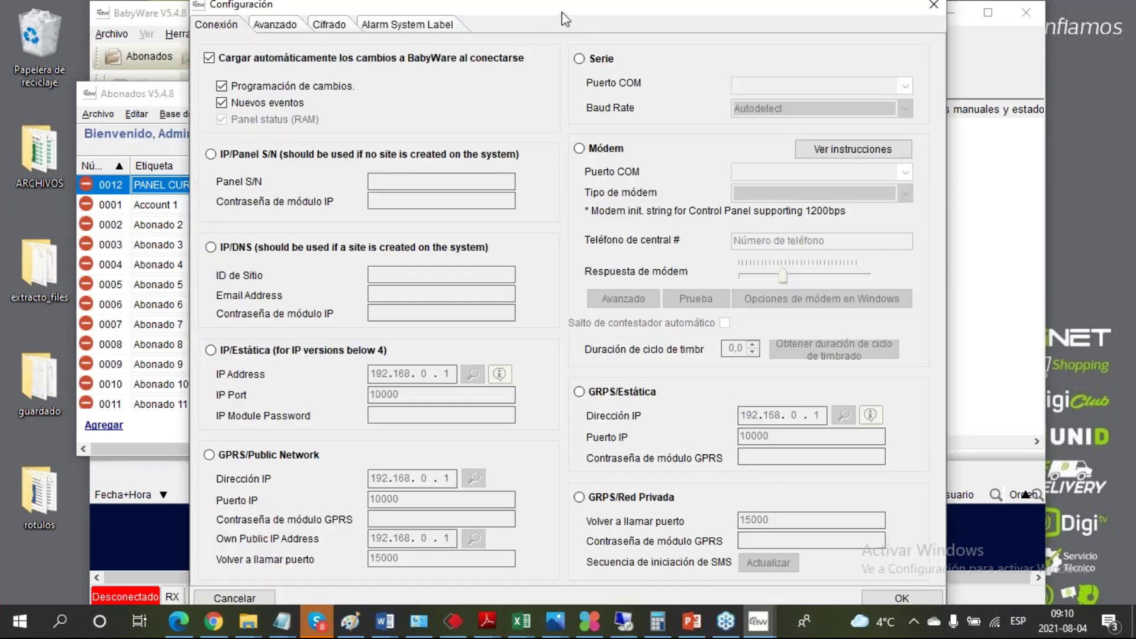
pyautogui.moveTo(558, 12); pyautogui.dragTo(507, 19)
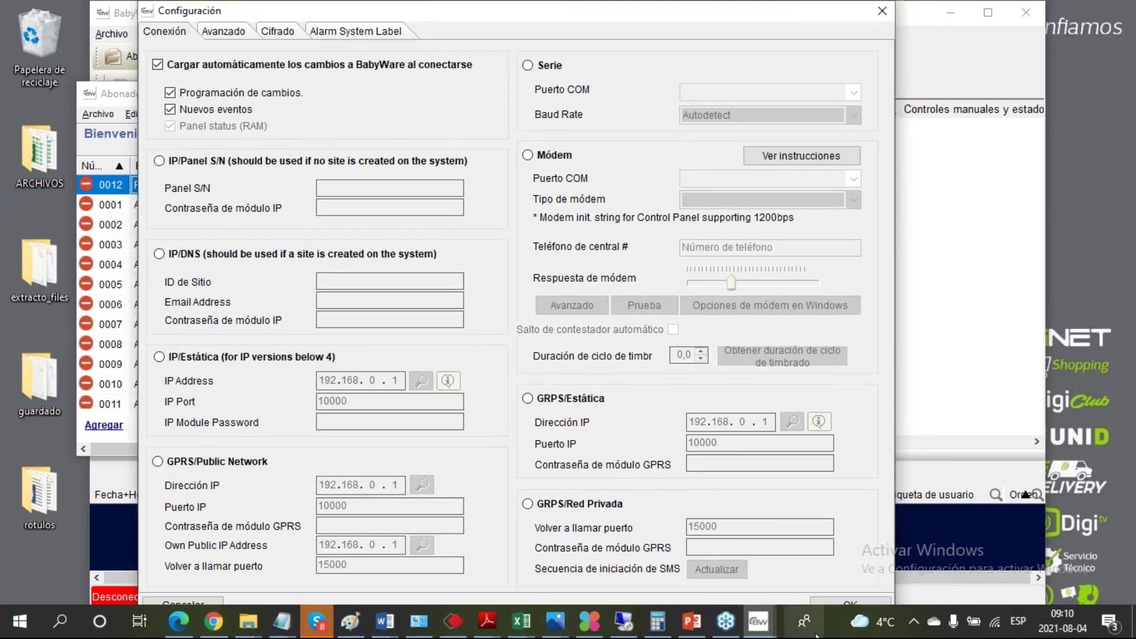
pyautogui.moveTo(831, 636); pyautogui.dragTo(2, 290)
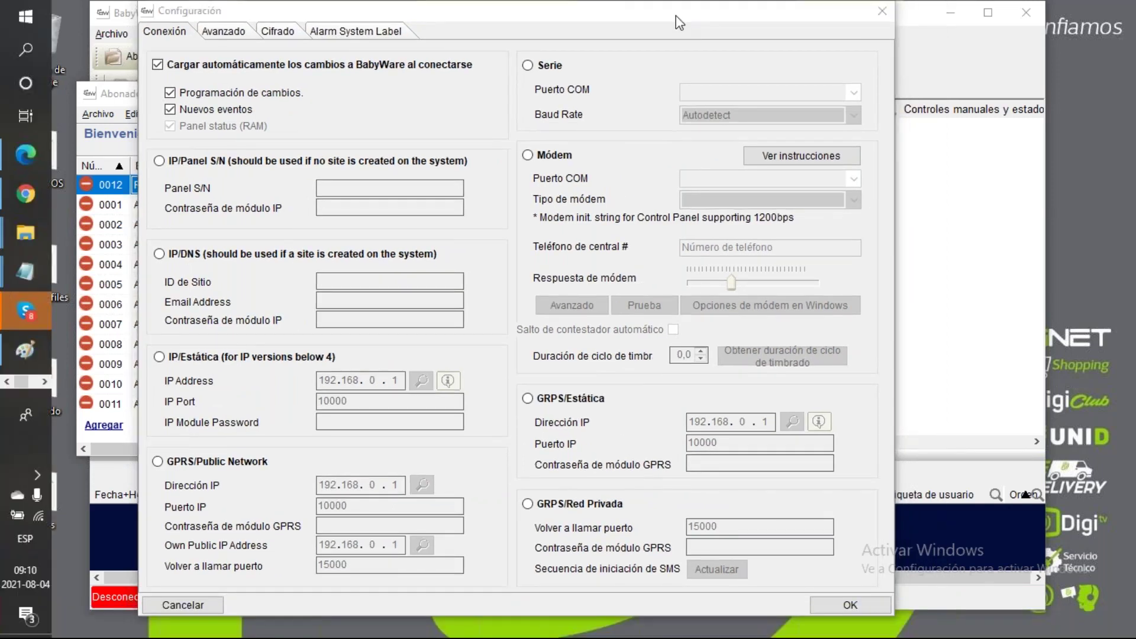
pyautogui.moveTo(636, 11); pyautogui.dragTo(574, 31)
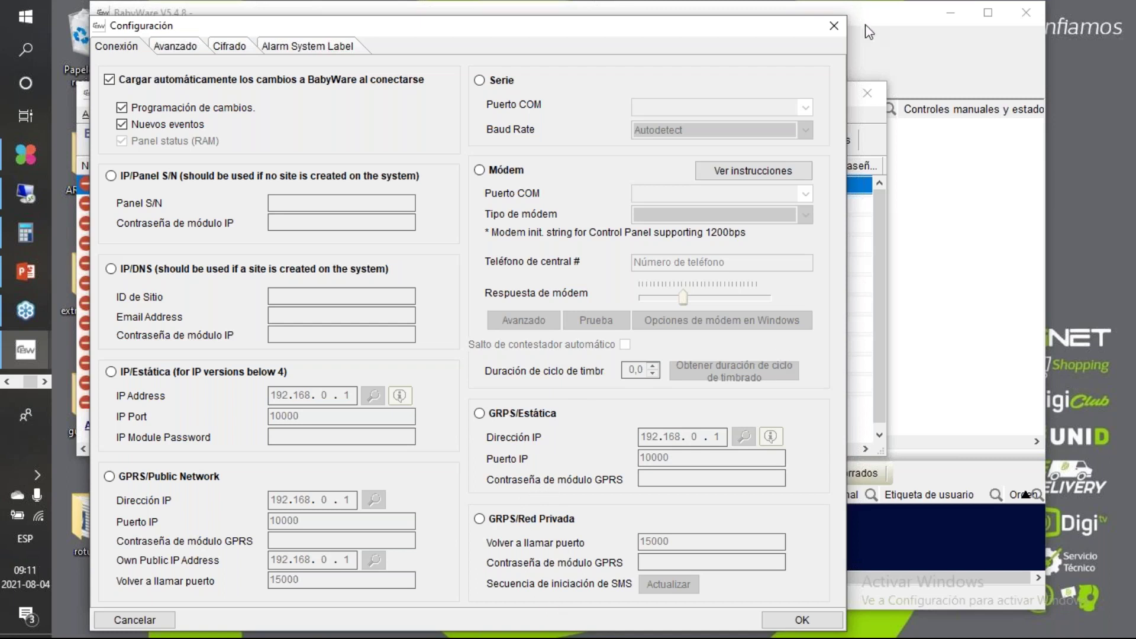
pyautogui.click(895, 86)
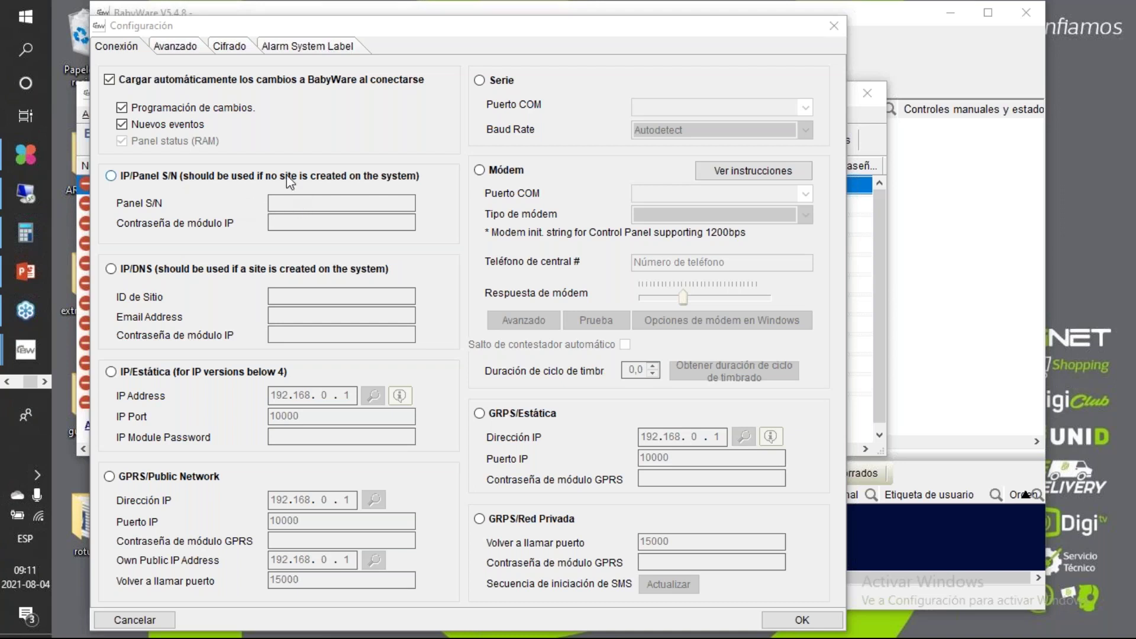
# Step: Try IP/Panel S/N and IP/DNS, then settle on IP/Estática with address 192.168.0.1, port 10000
pyautogui.click(298, 203)
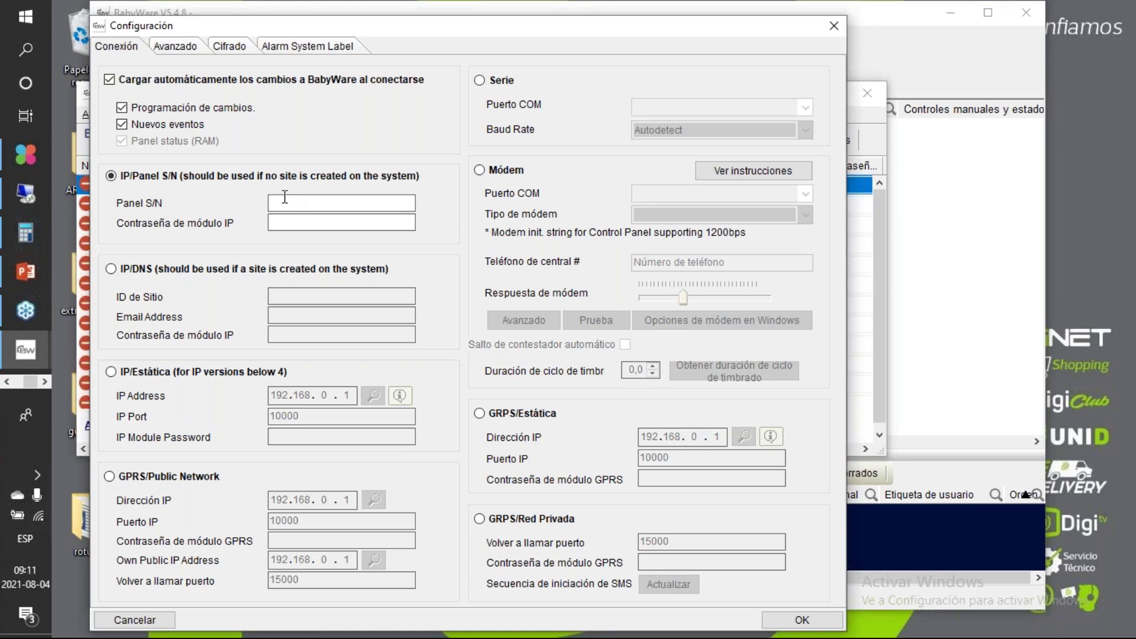
pyautogui.click(290, 221)
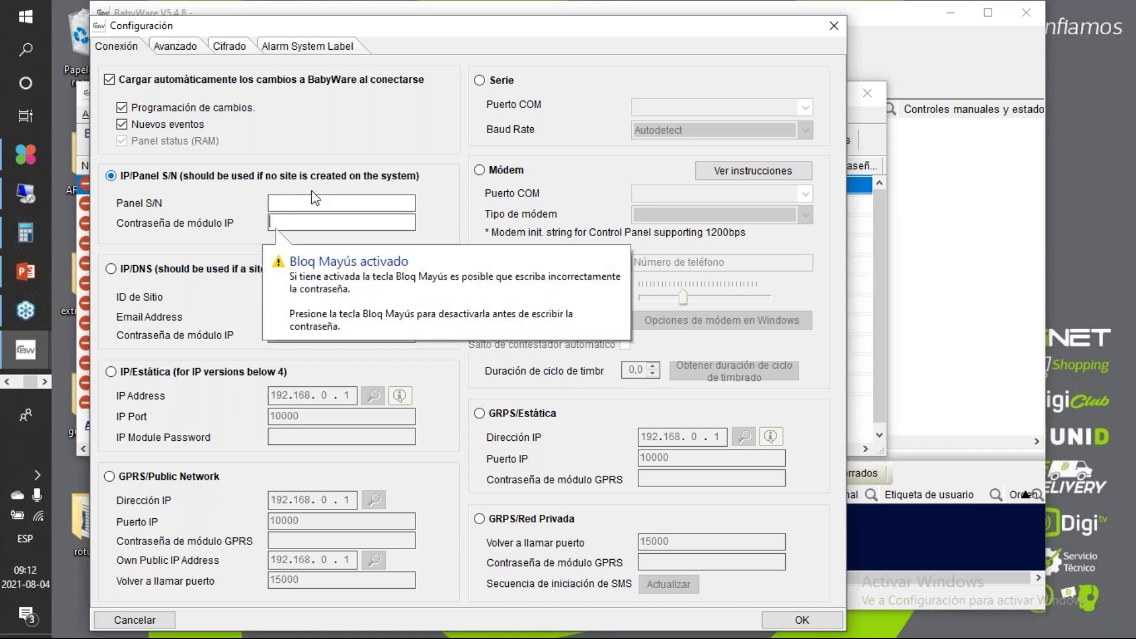
pyautogui.click(306, 223)
pyautogui.click(328, 205)
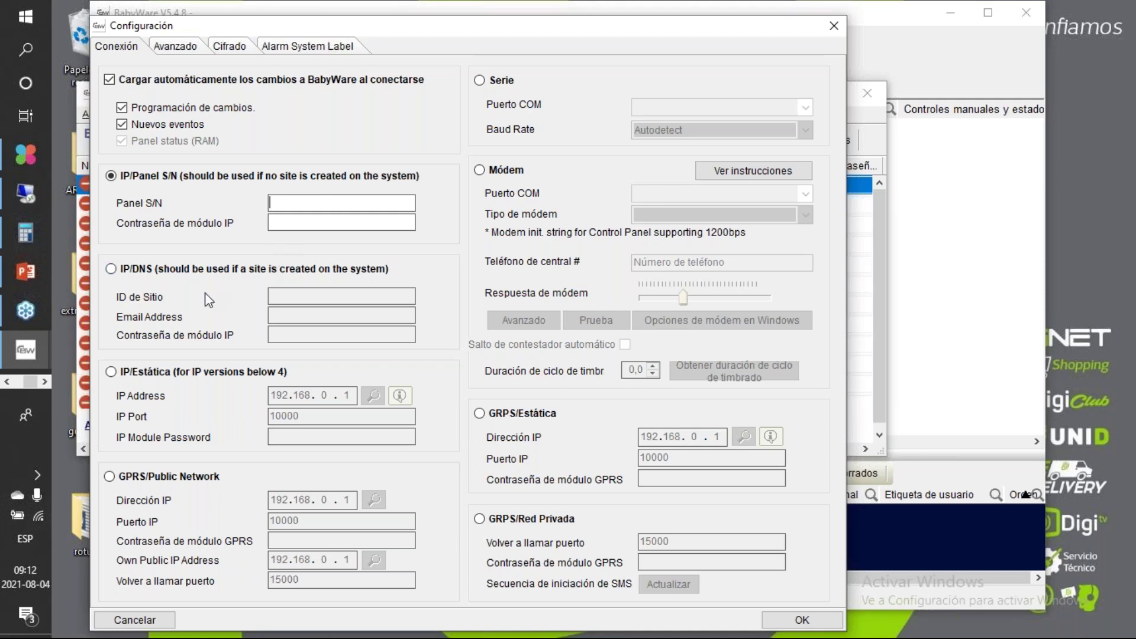
pyautogui.click(192, 271)
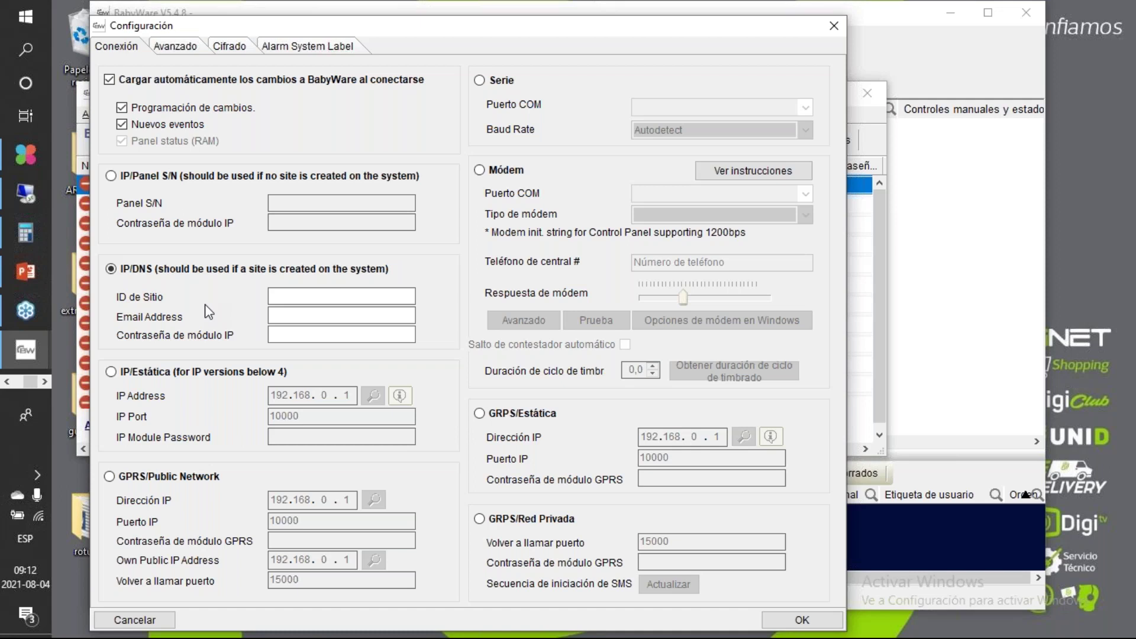
pyautogui.click(278, 372)
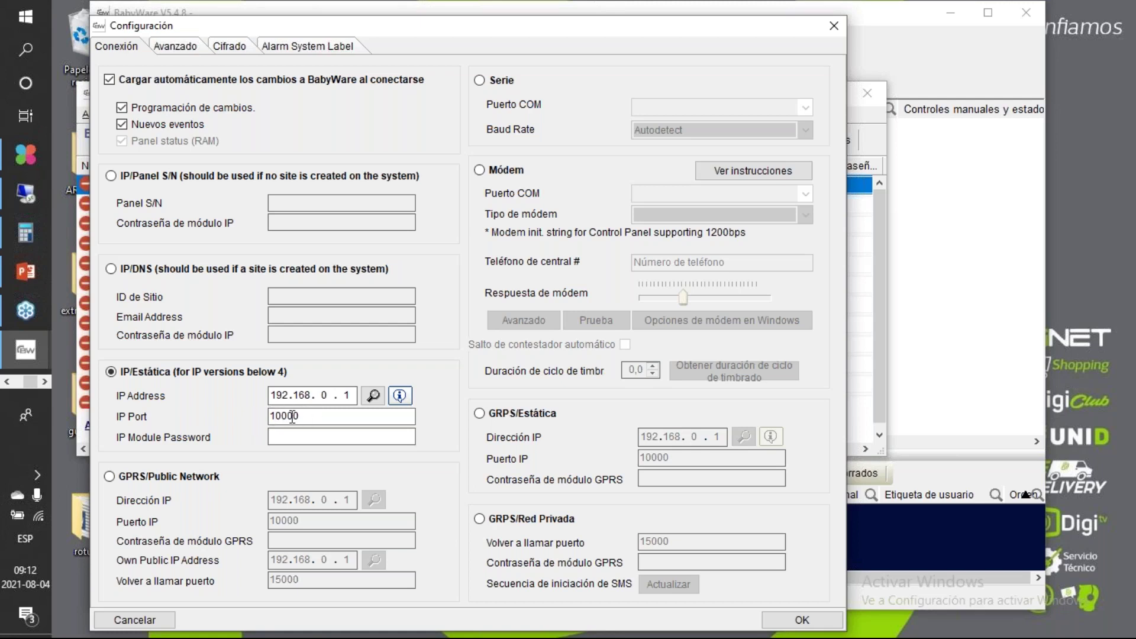
# Step: Search the network for IP devices, finding an IP150+ at 192.168.22.70, then close the results window
pyautogui.click(294, 437)
pyautogui.click(352, 395)
pyautogui.click(375, 400)
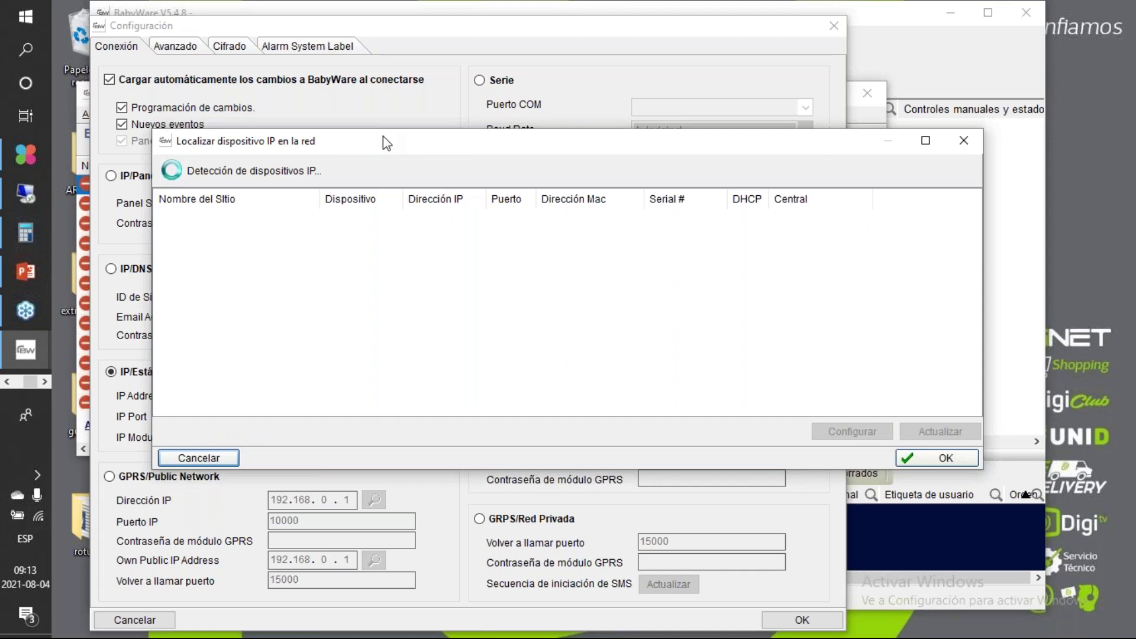
pyautogui.moveTo(386, 143); pyautogui.dragTo(291, 145)
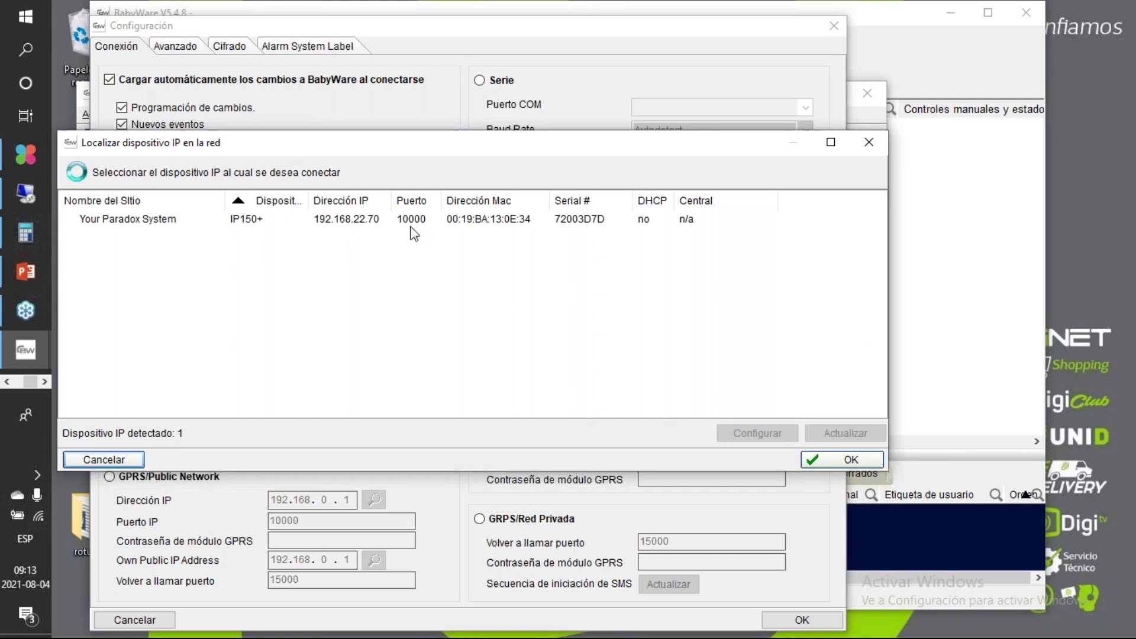
pyautogui.click(869, 142)
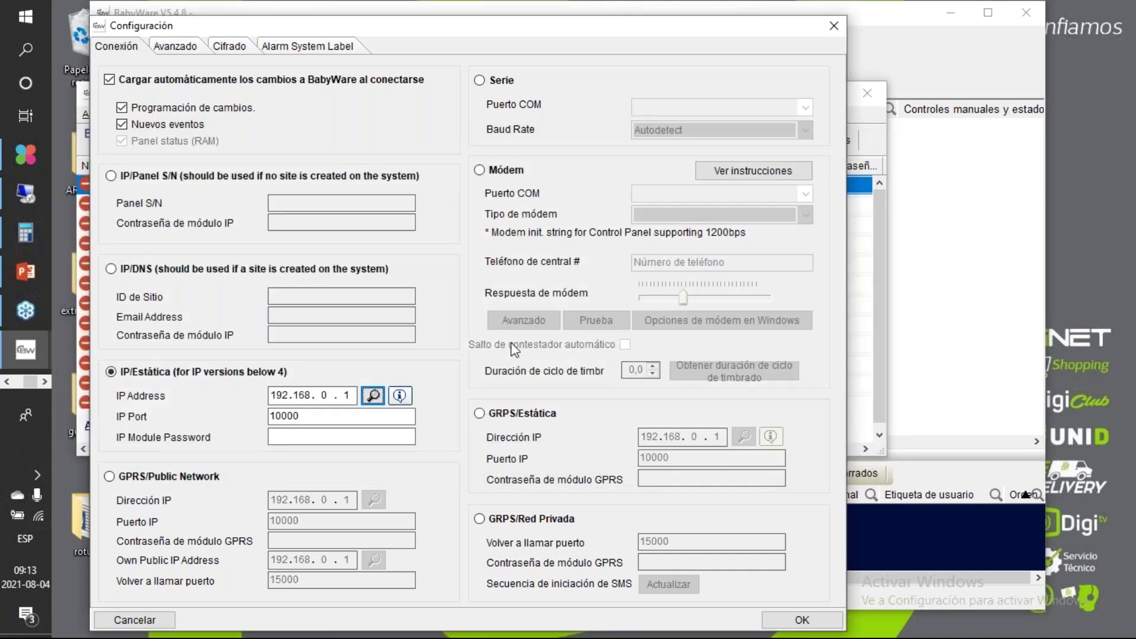
# Step: Switch the connection to Serie on USB Serial Port (COM14) with Autodetect baud rate, and save with OK
pyautogui.click(507, 82)
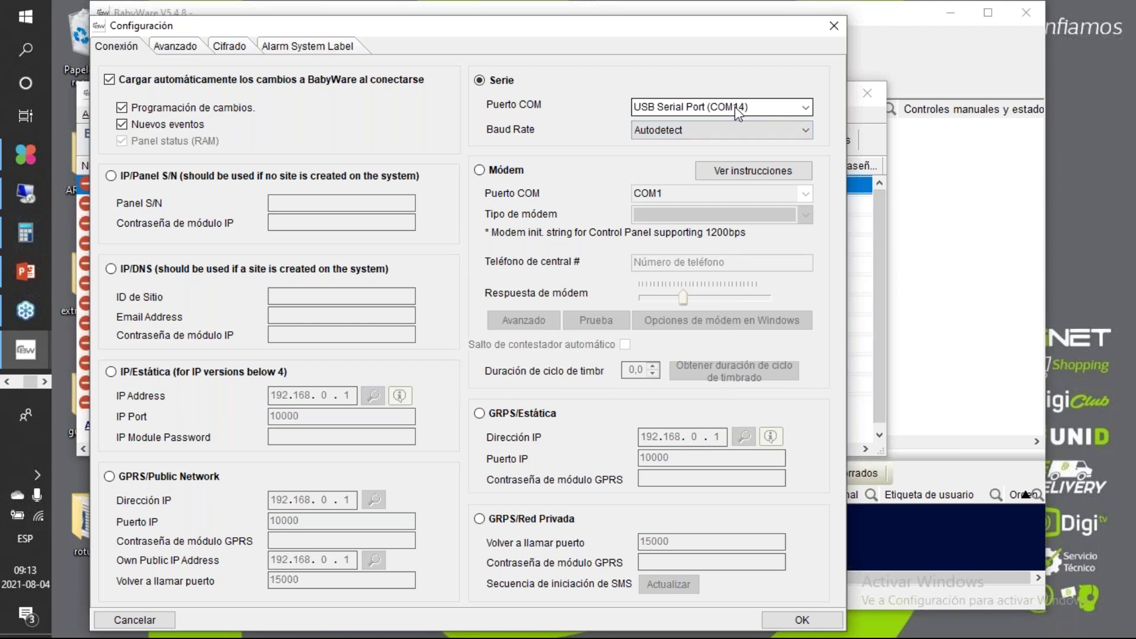
pyautogui.click(803, 108)
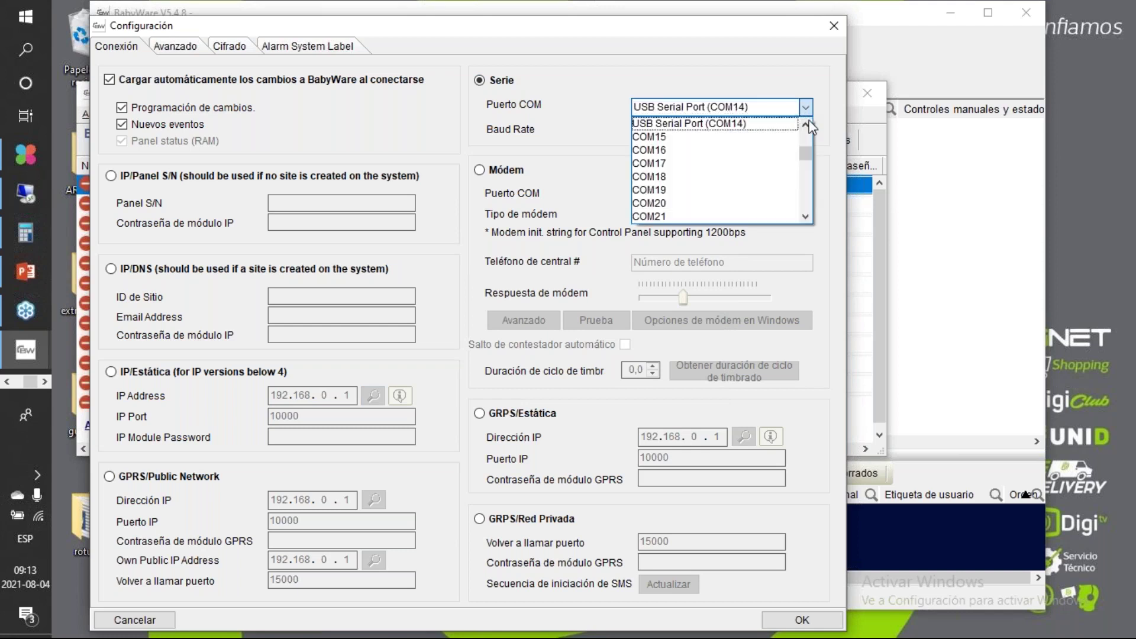
pyautogui.click(807, 122)
pyautogui.click(807, 122)
pyautogui.click(807, 122)
pyautogui.click(807, 122)
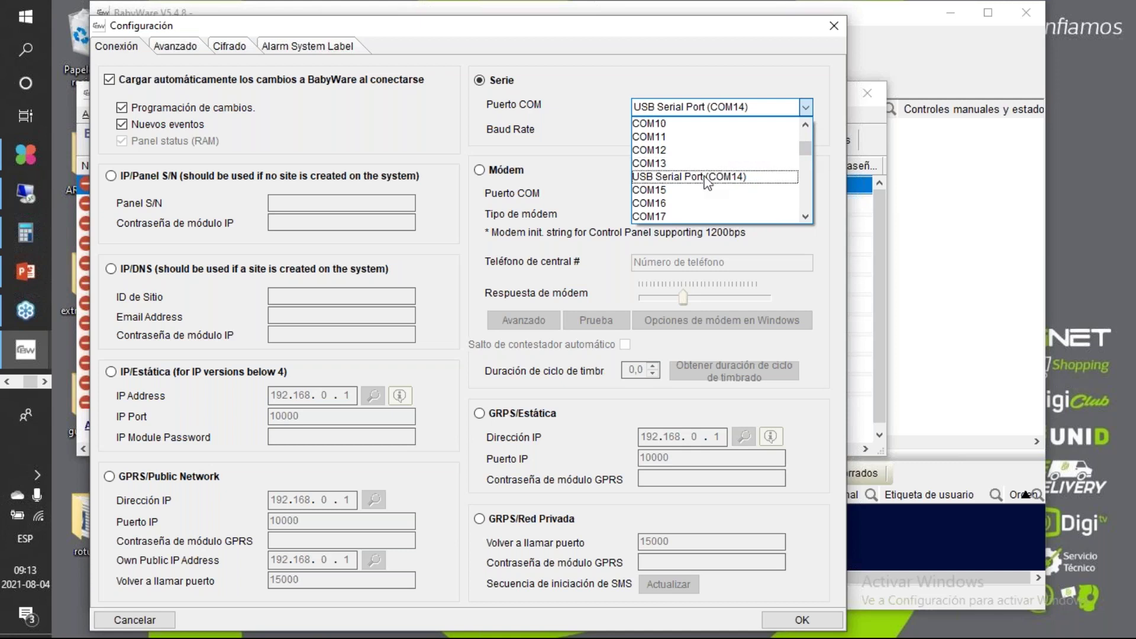
pyautogui.moveTo(810, 144)
pyautogui.mouseDown()
pyautogui.moveTo(808, 133)
pyautogui.moveTo(805, 228)
pyautogui.moveTo(815, 76)
pyautogui.moveTo(807, 145)
pyautogui.mouseUp()
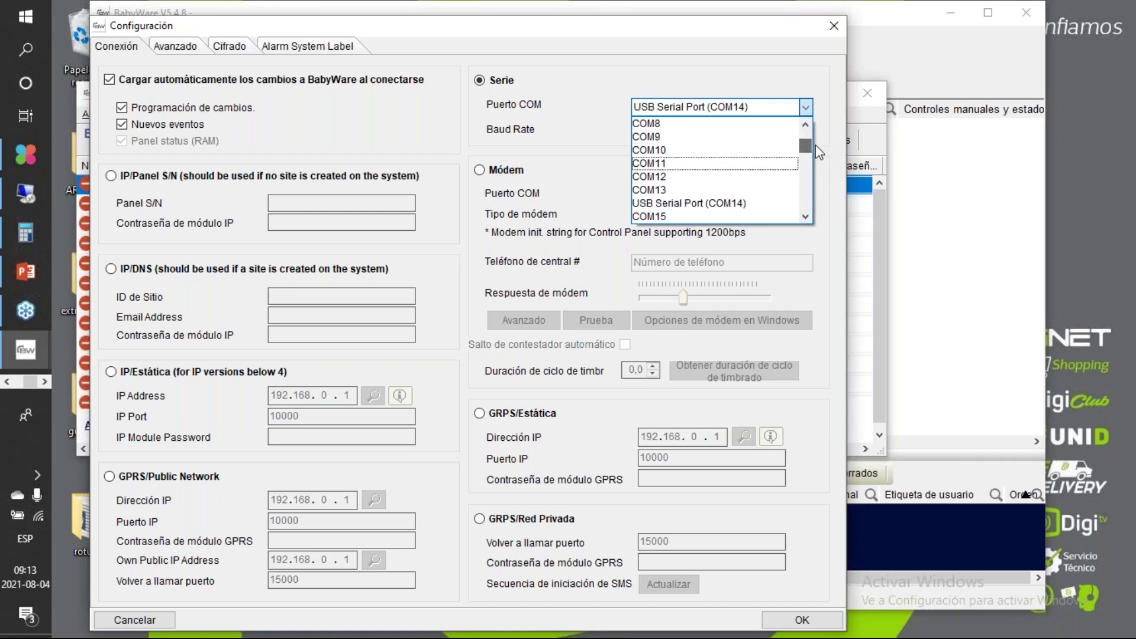
pyautogui.click(764, 200)
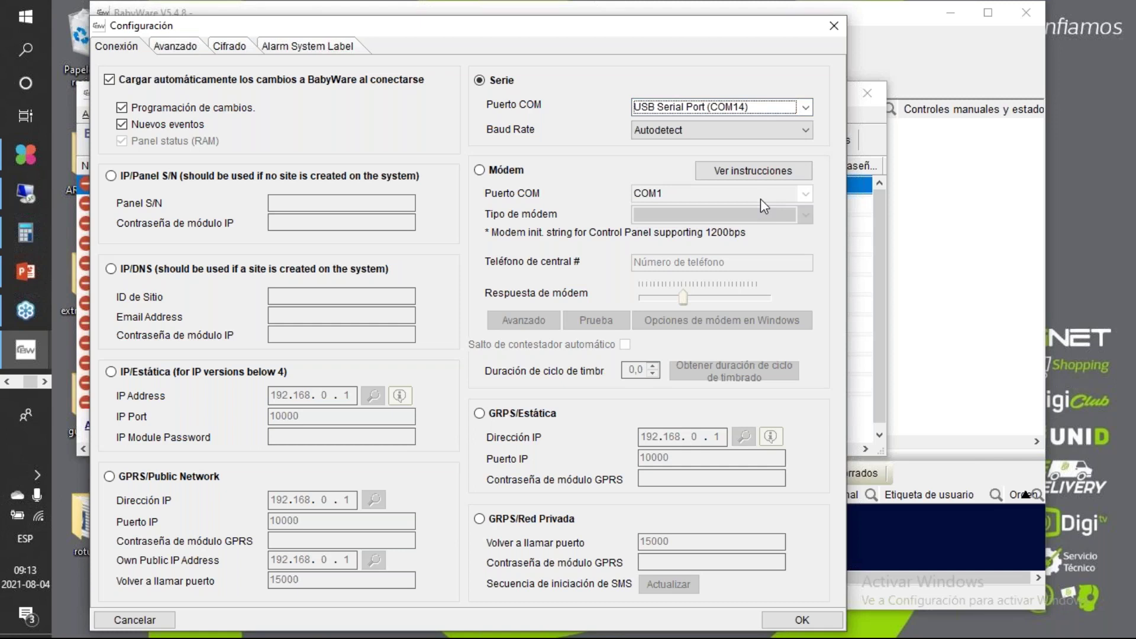
pyautogui.click(790, 131)
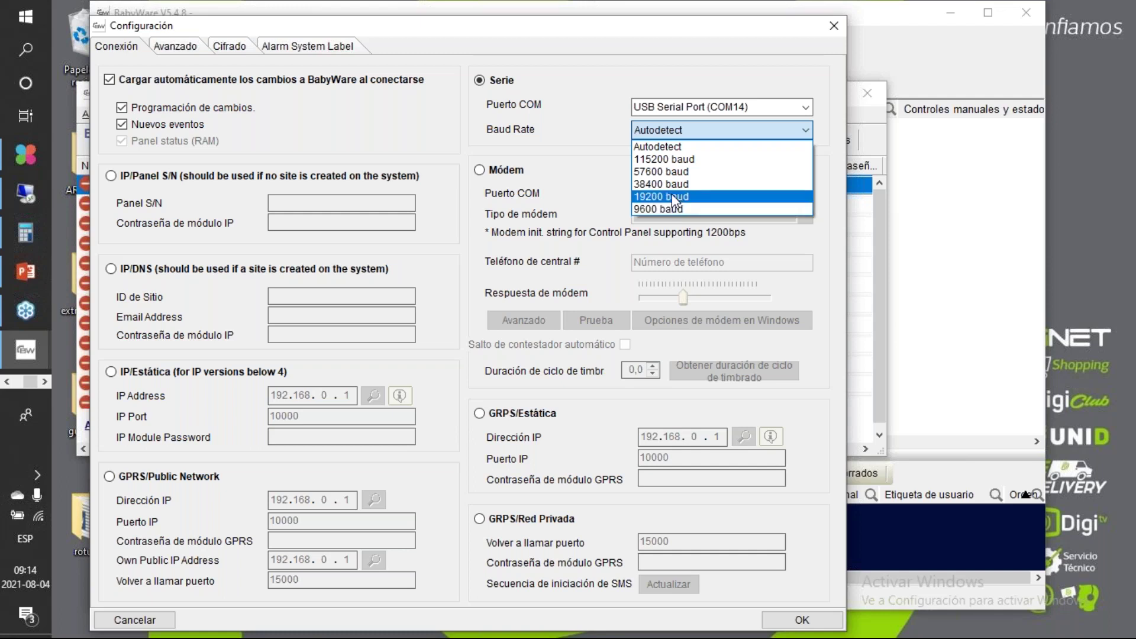
pyautogui.click(679, 149)
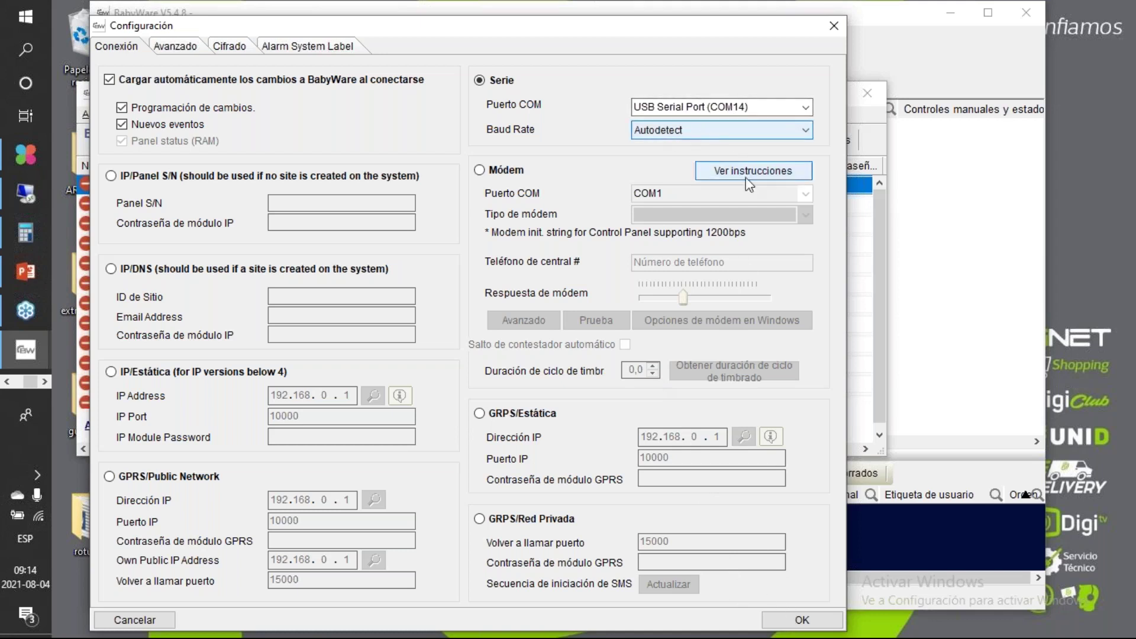
pyautogui.click(769, 624)
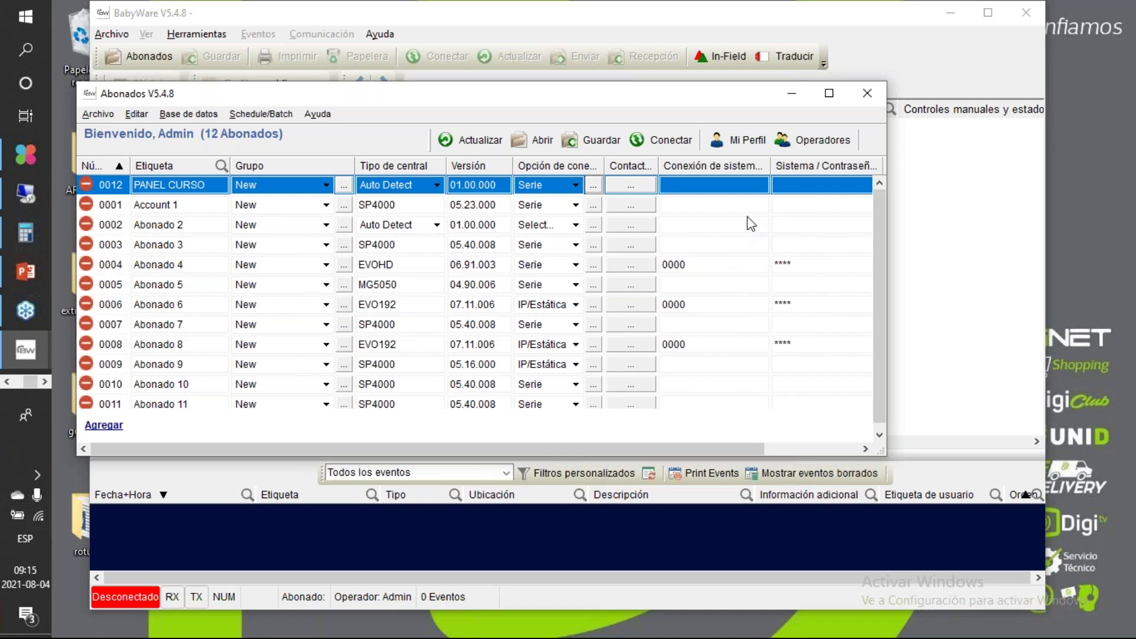
pyautogui.click(1128, 353)
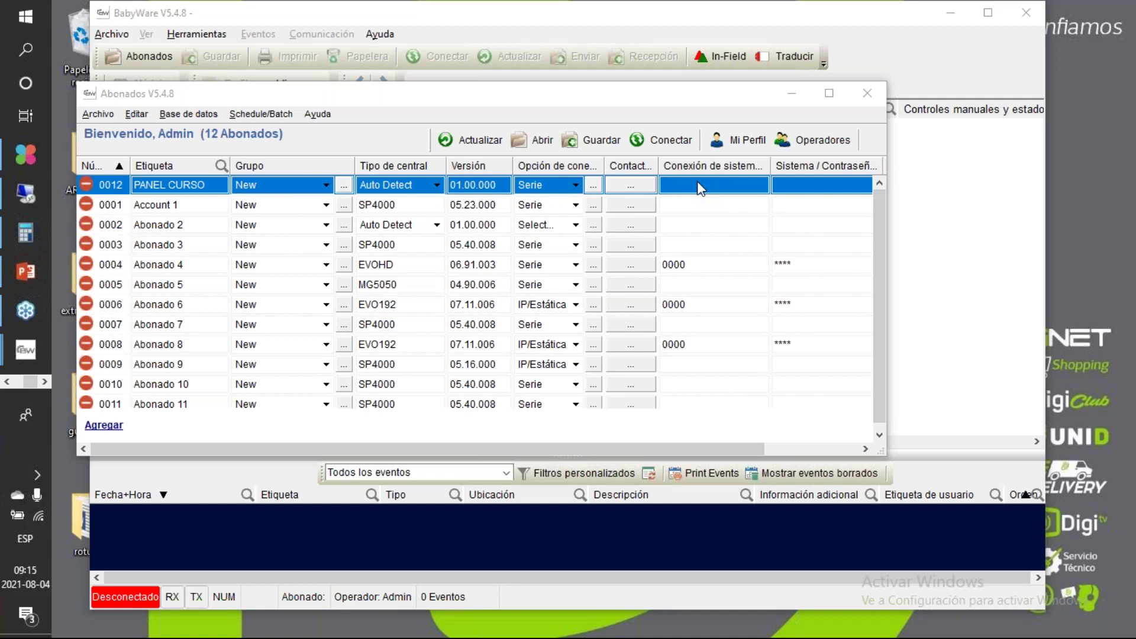
# Step: Connect to the PANEL CURSO panel and move the progress window to mid-screen
pyautogui.click(663, 134)
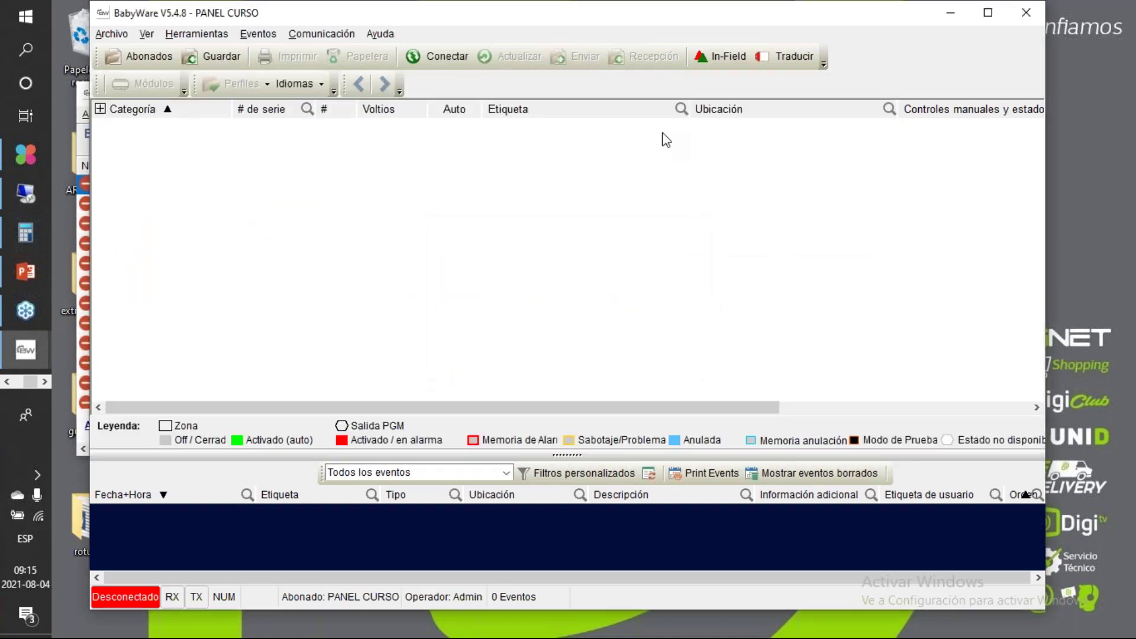
pyautogui.moveTo(760, 201); pyautogui.dragTo(562, 221)
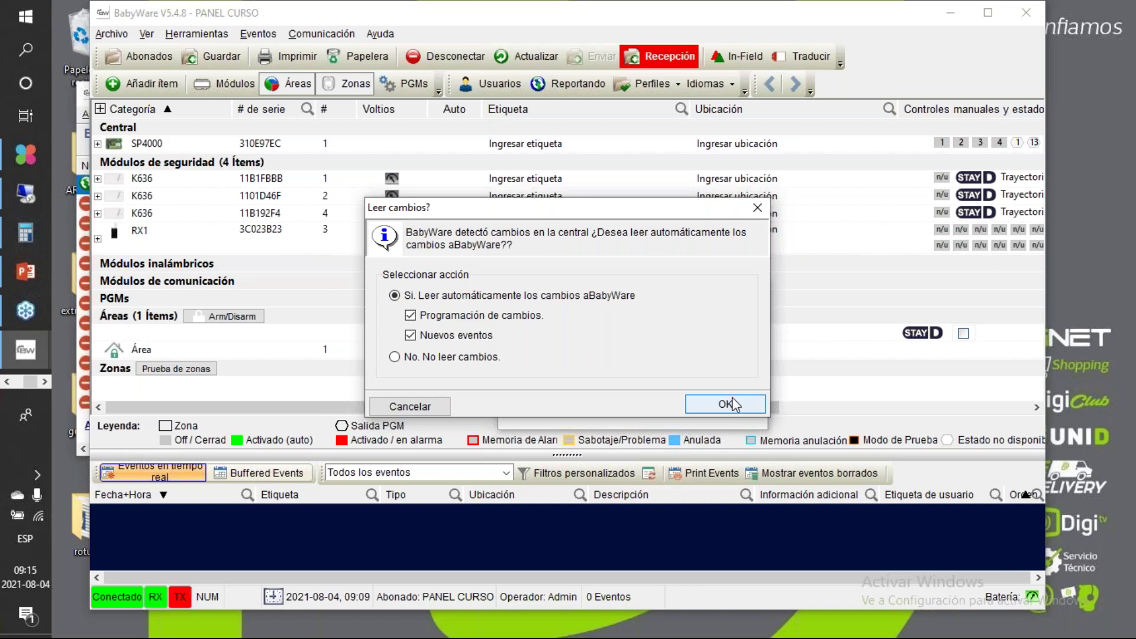
# Step: Accept 'Sí. Leer automáticamente' to read the panel's changes, then close the finished report
pyautogui.click(732, 405)
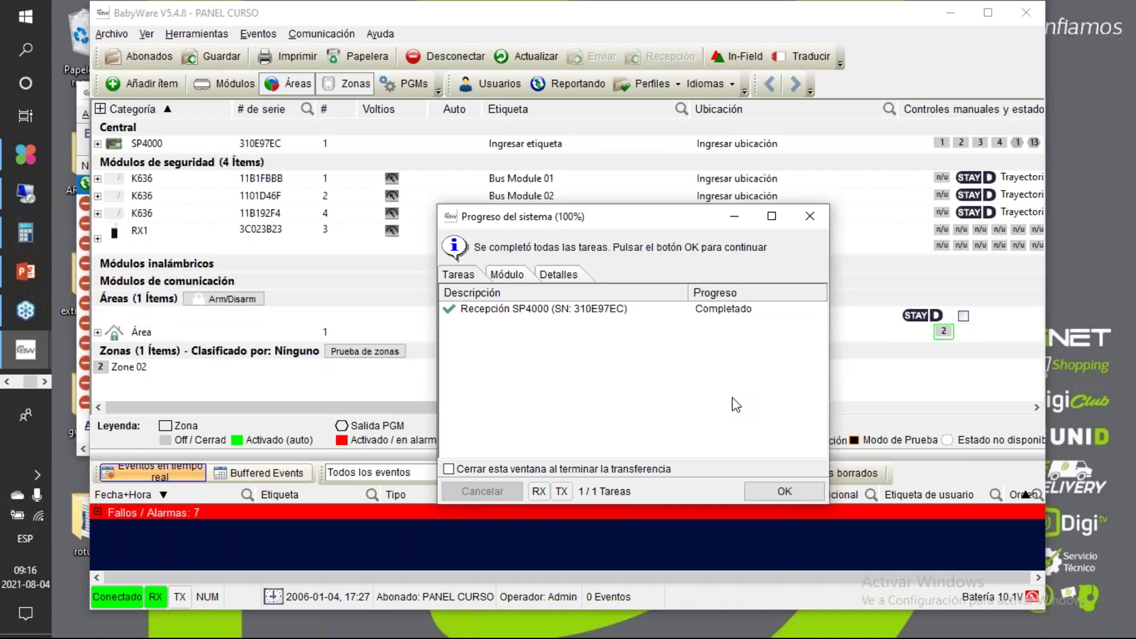
pyautogui.click(815, 494)
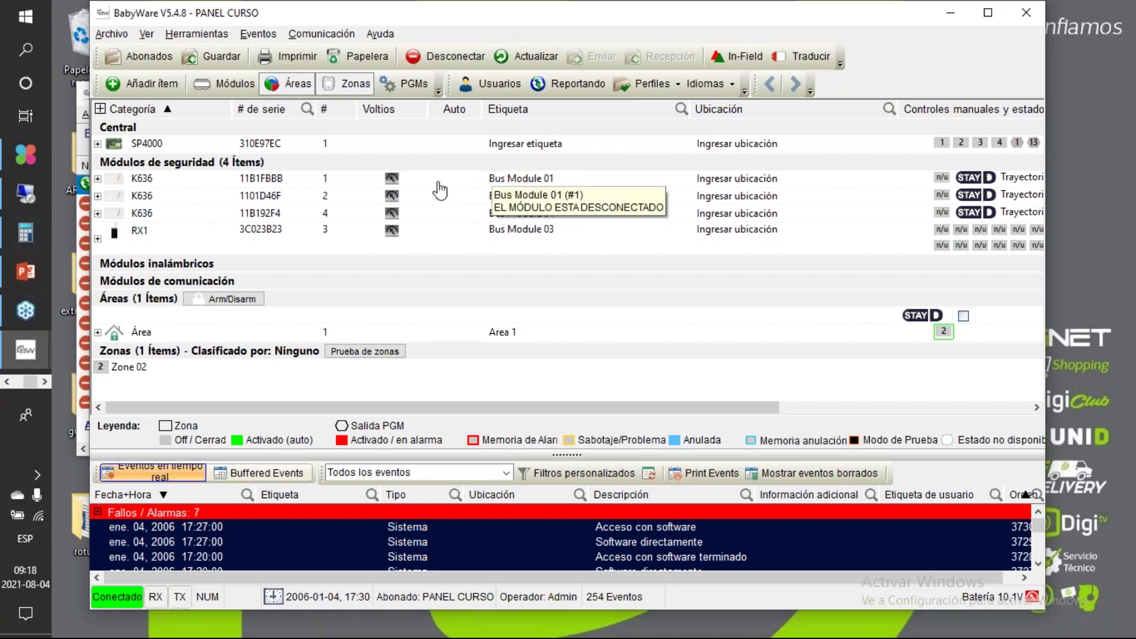
pyautogui.moveTo(176, 151)
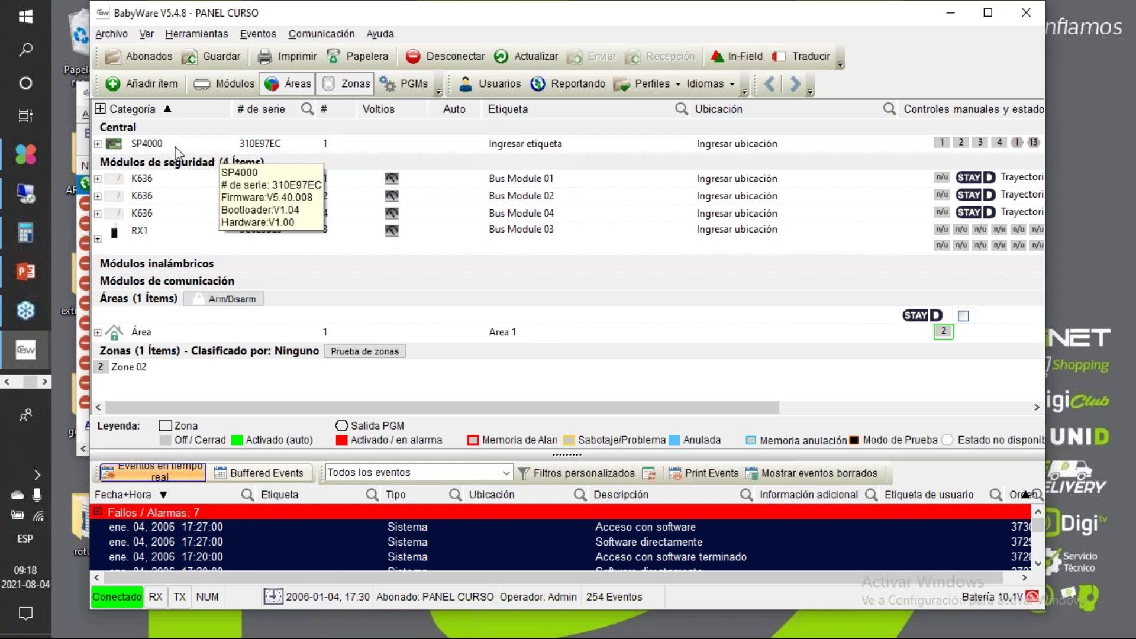
pyautogui.moveTo(41, 268)
pyautogui.moveTo(116, 272)
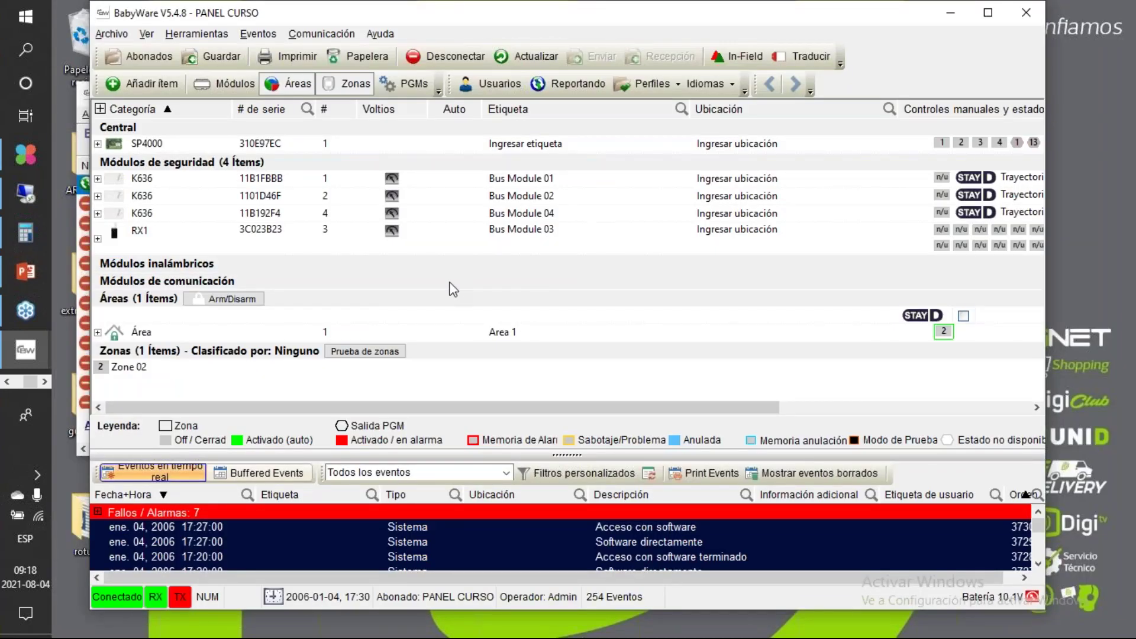
# Step: Maximize the BabyWare window and open the Abonados subscriber list
pyautogui.click(987, 14)
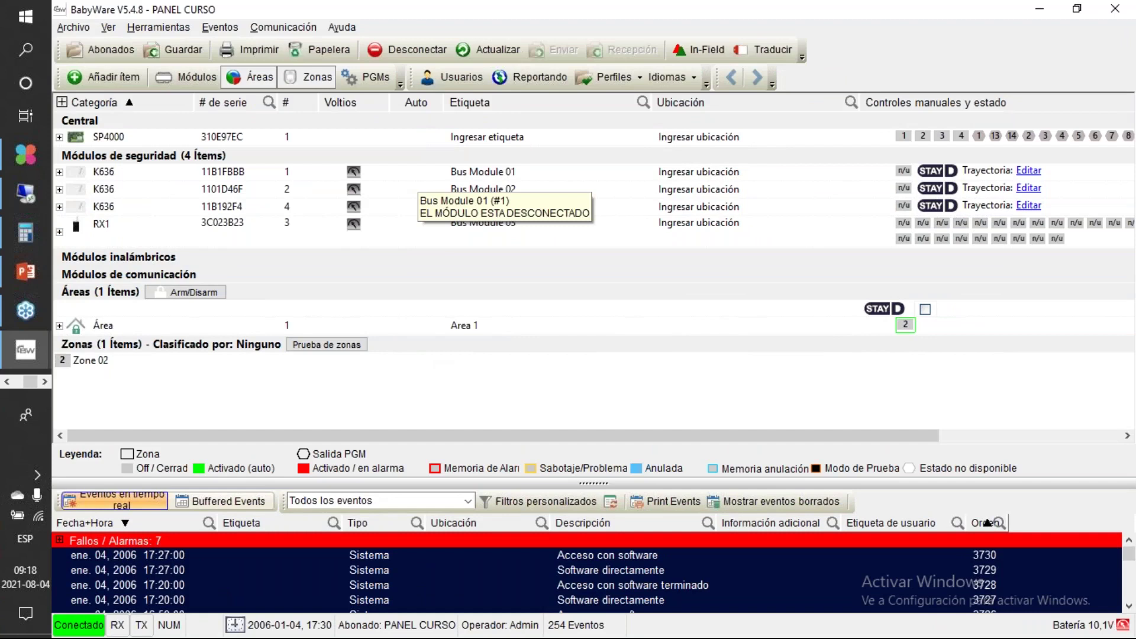
pyautogui.click(118, 40)
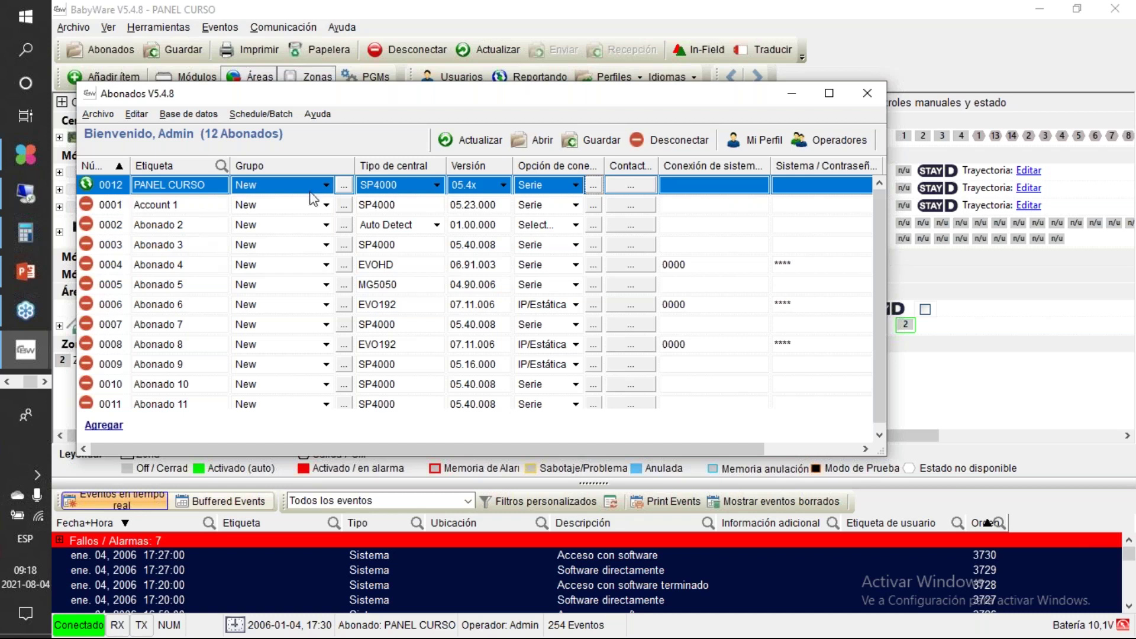
# Step: Close the subscriber list and browse the Internet, GPRS, Multi-Serial and Static IP connection settings
pyautogui.click(859, 100)
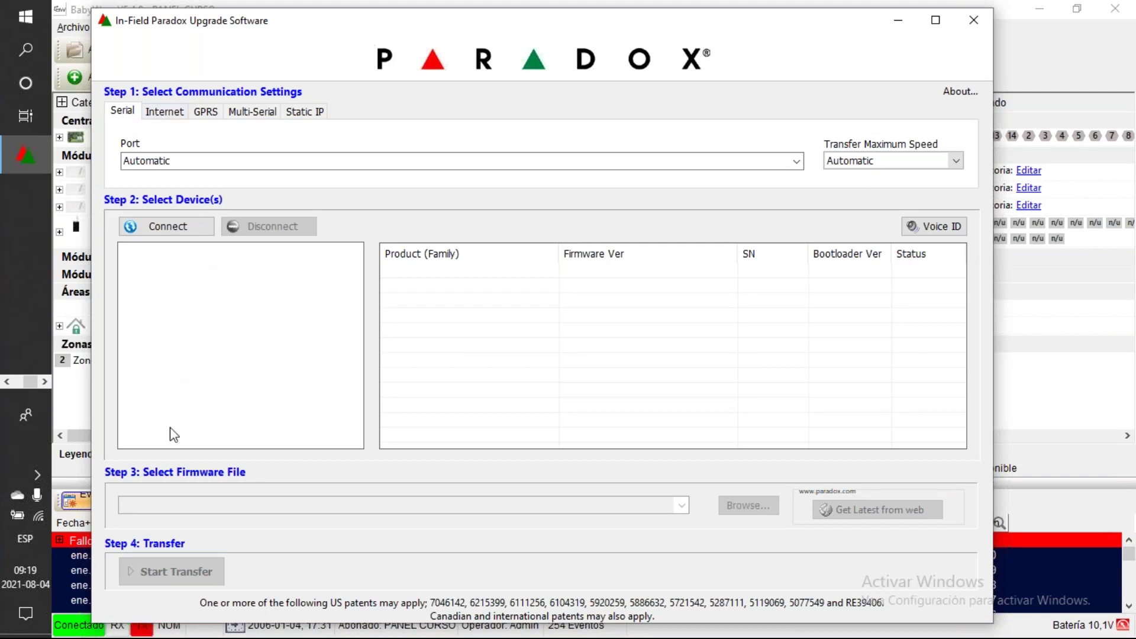
pyautogui.click(177, 117)
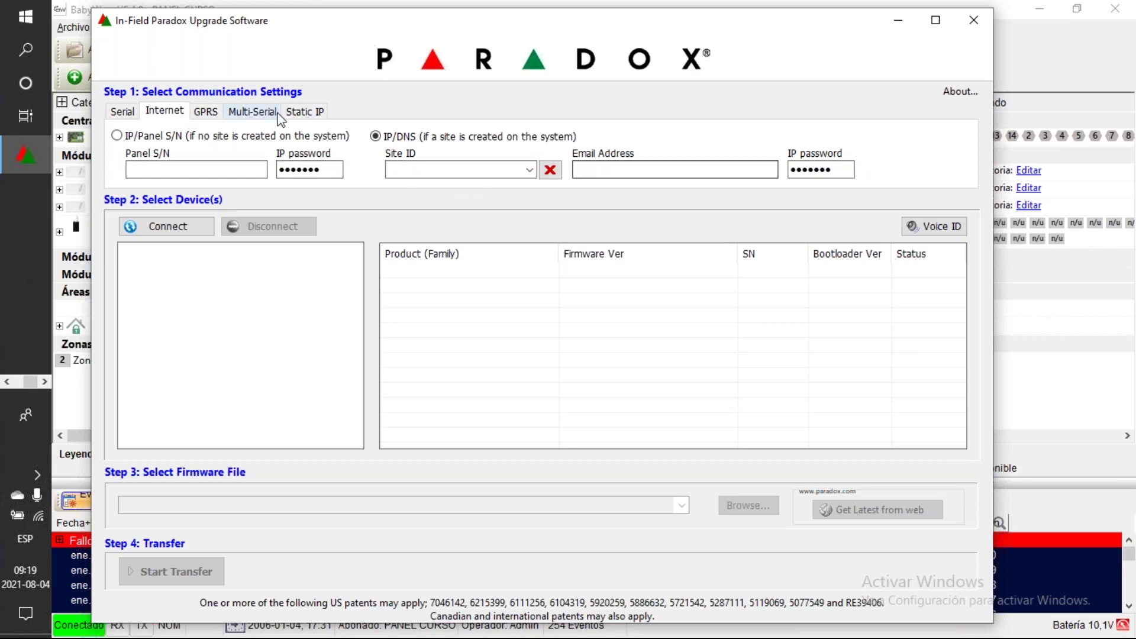
pyautogui.click(218, 113)
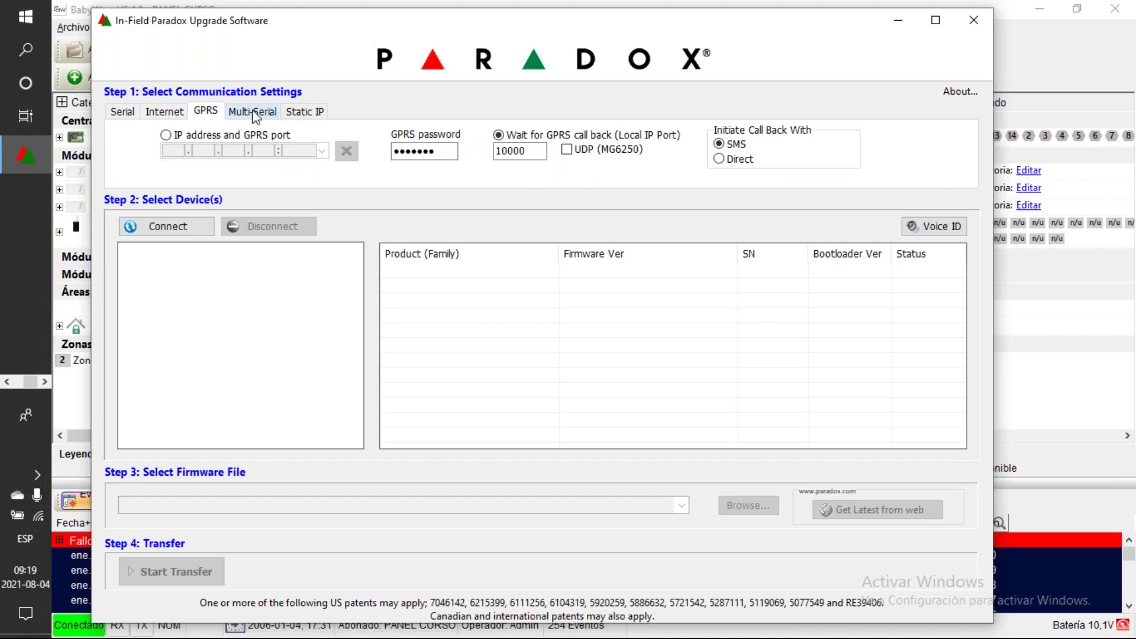
pyautogui.click(254, 112)
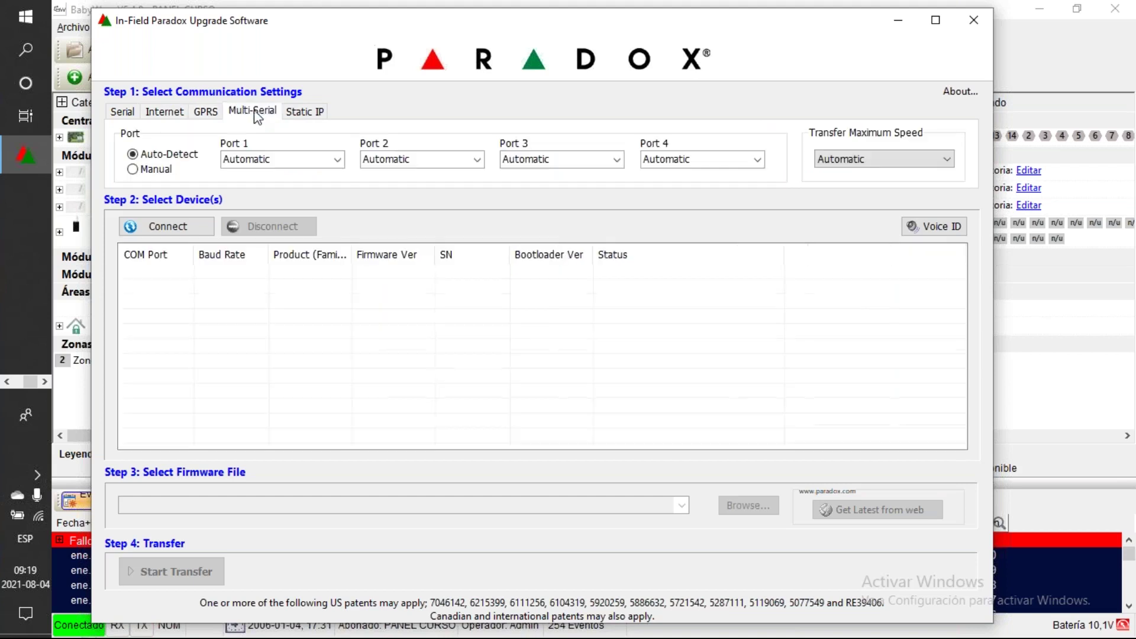
pyautogui.click(303, 113)
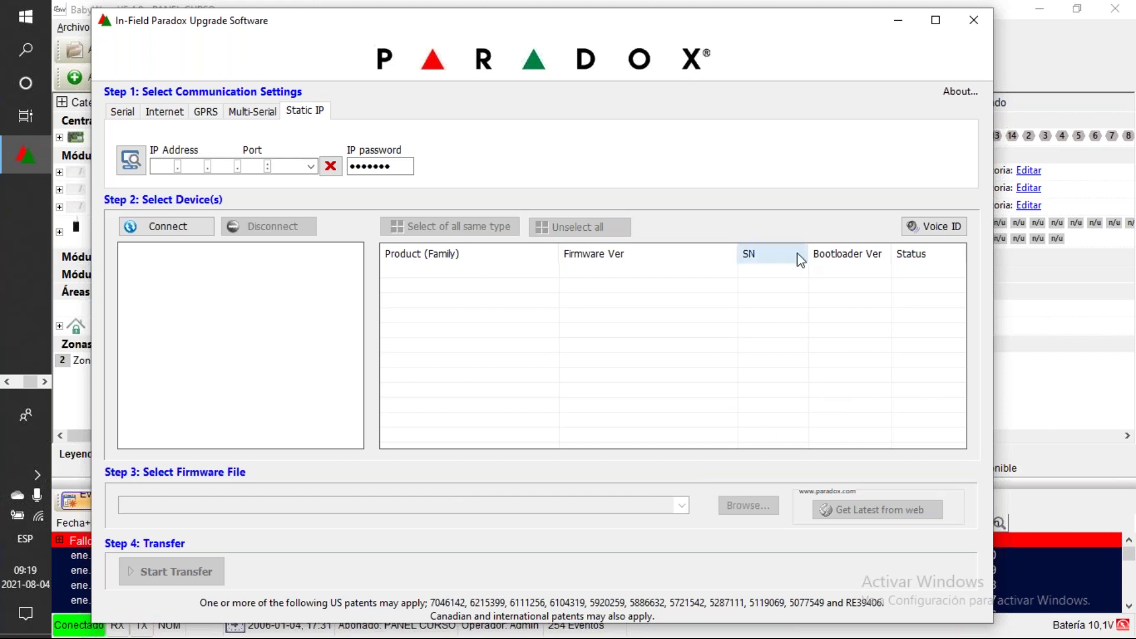
# Step: Close In-Field Paradox Upgrade Software, confirming Yes to the exit prompt
pyautogui.click(976, 20)
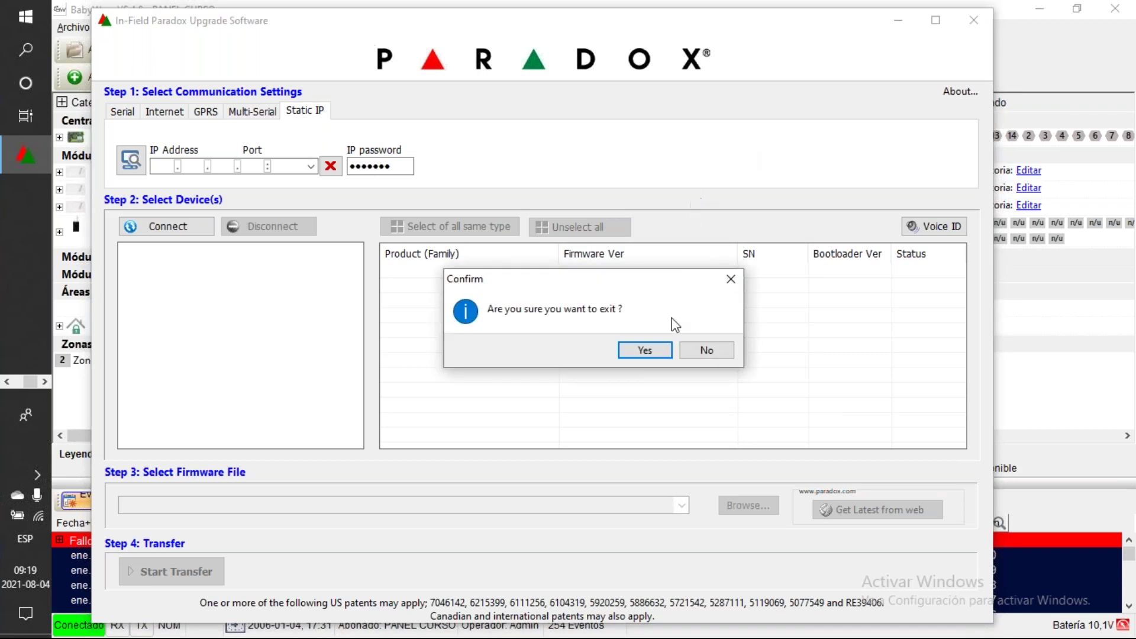
pyautogui.click(645, 350)
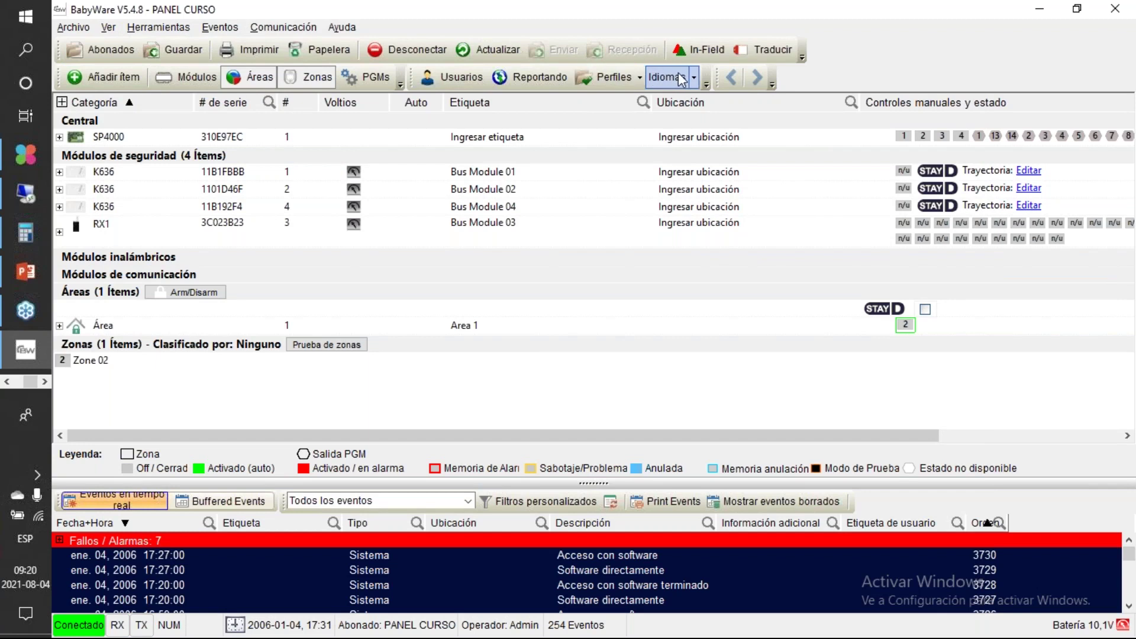
# Step: Check the interface language list without changing it, then open the SP4000 Central properties dialog
pyautogui.click(697, 80)
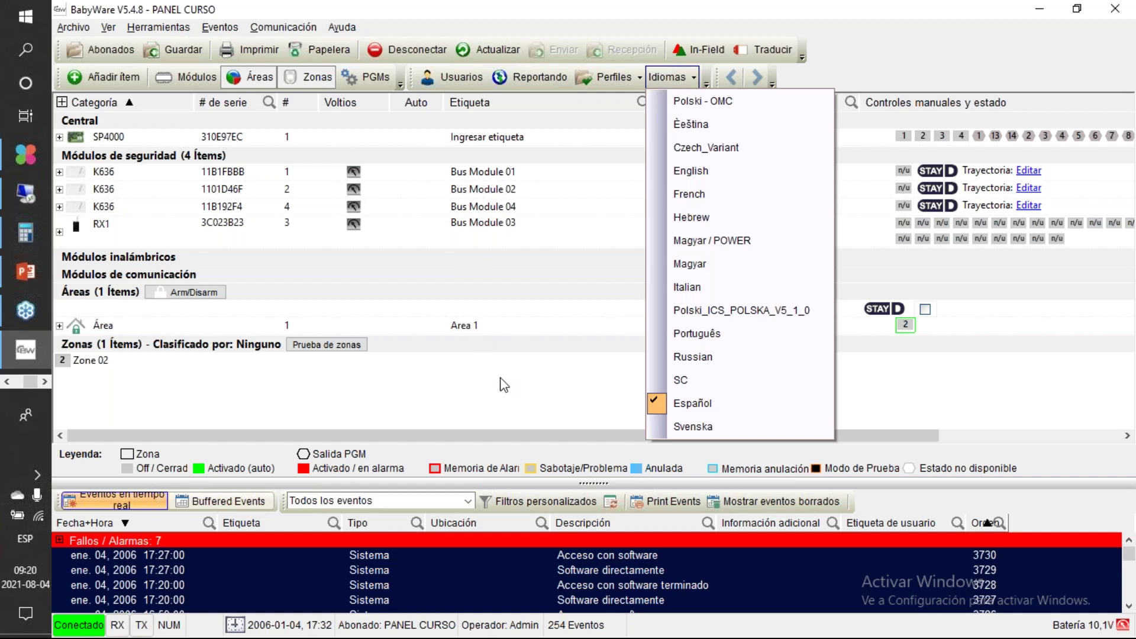
pyautogui.click(516, 406)
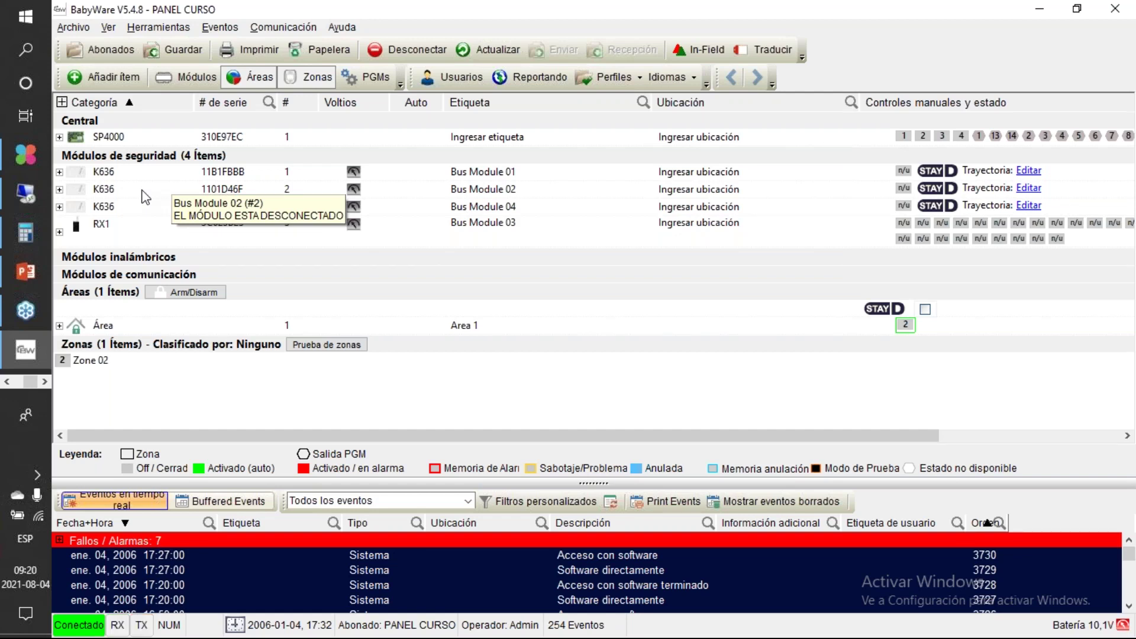
pyautogui.doubleClick(124, 139)
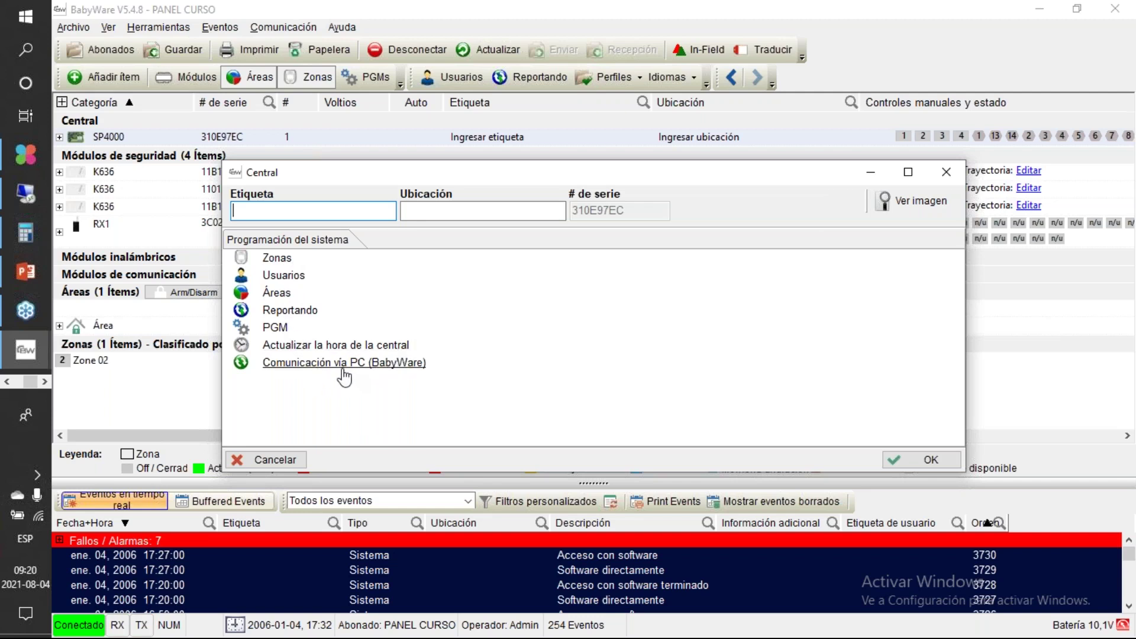
# Step: Open the Zonas section from the Central dialog's system programming list
pyautogui.click(278, 260)
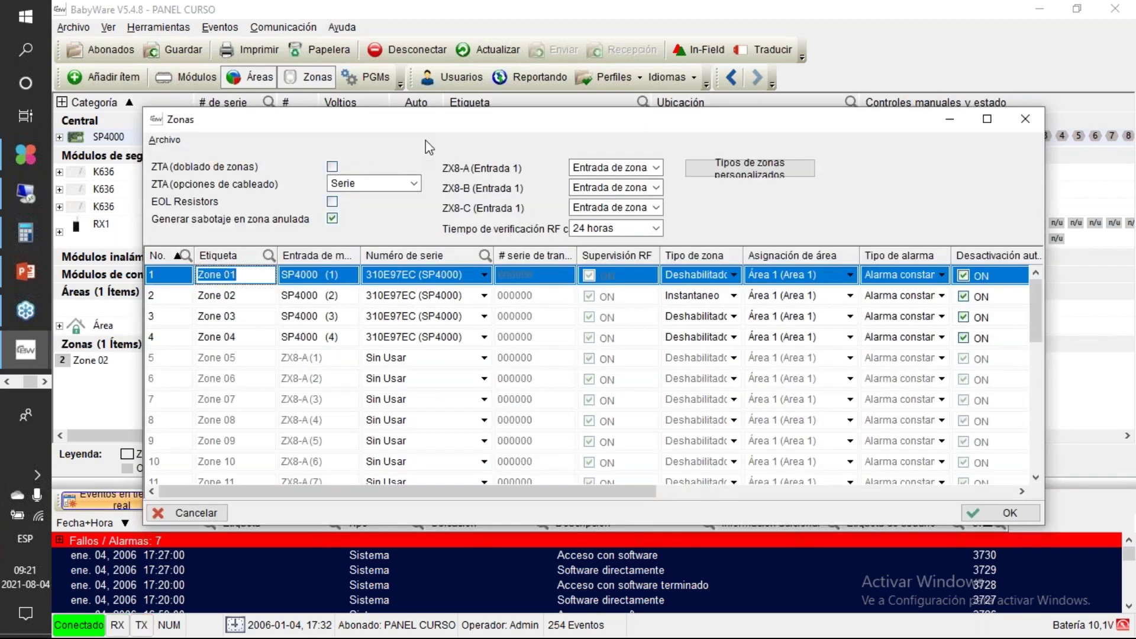
# Step: Move the Zonas window up, toggle ZTA zone doubling on and off, and select zone 7
pyautogui.moveTo(393, 116); pyautogui.dragTo(354, 55)
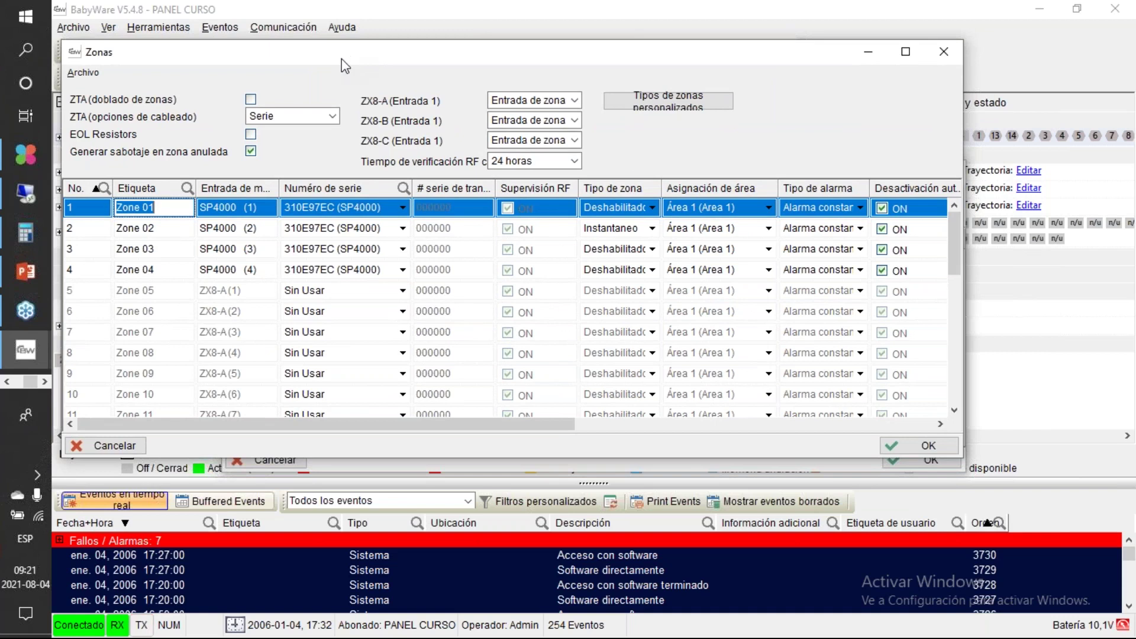
pyautogui.click(251, 100)
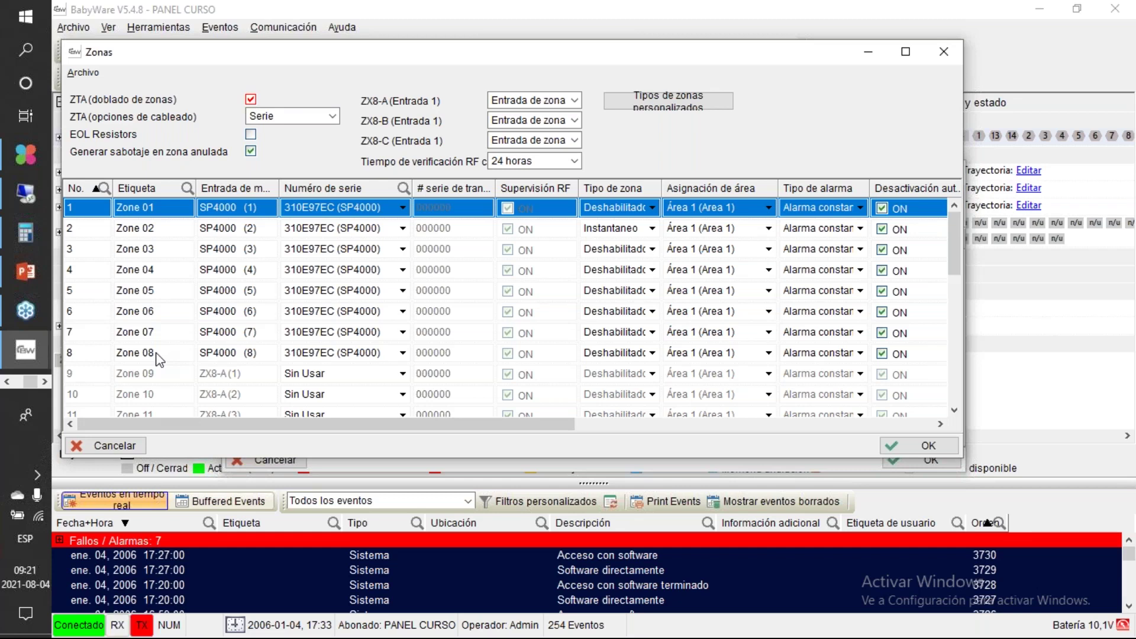
pyautogui.click(251, 99)
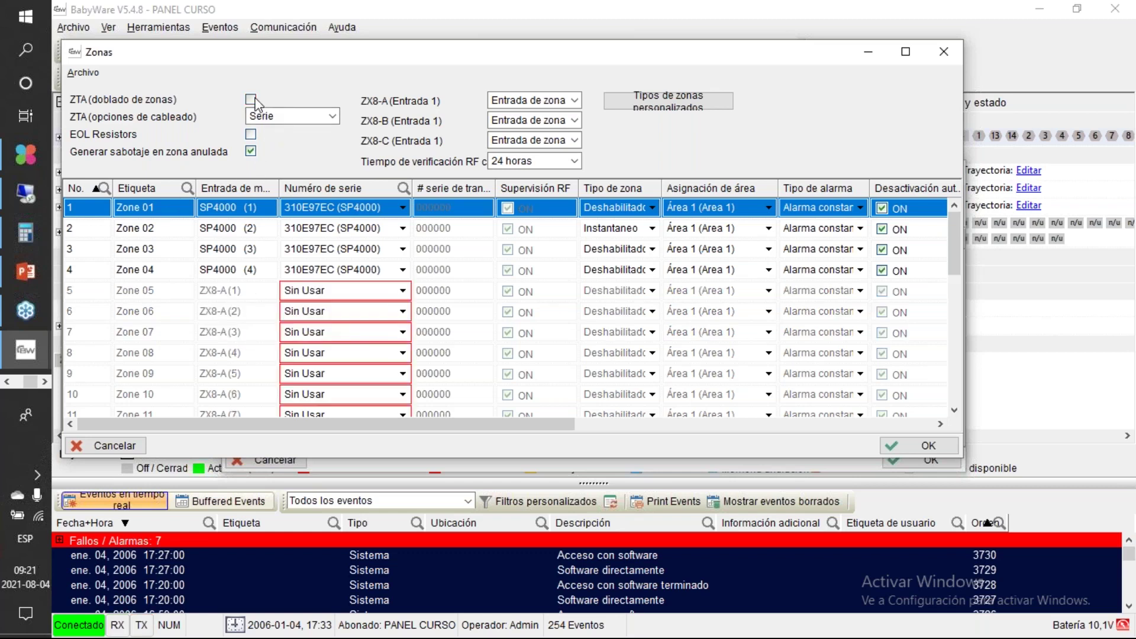
pyautogui.click(251, 328)
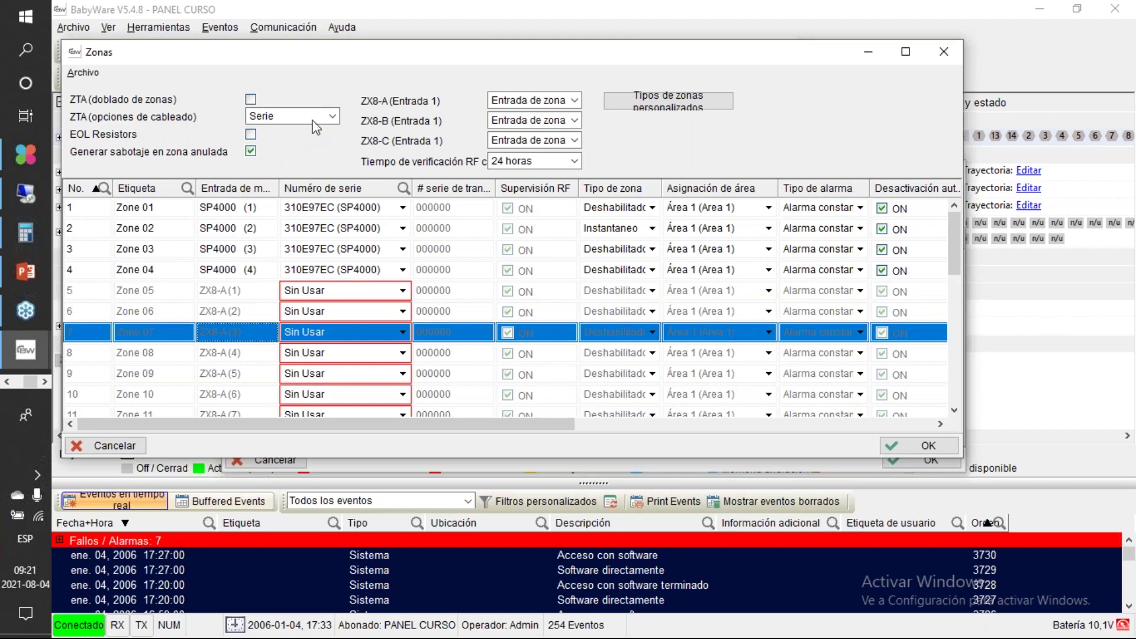
pyautogui.click(327, 118)
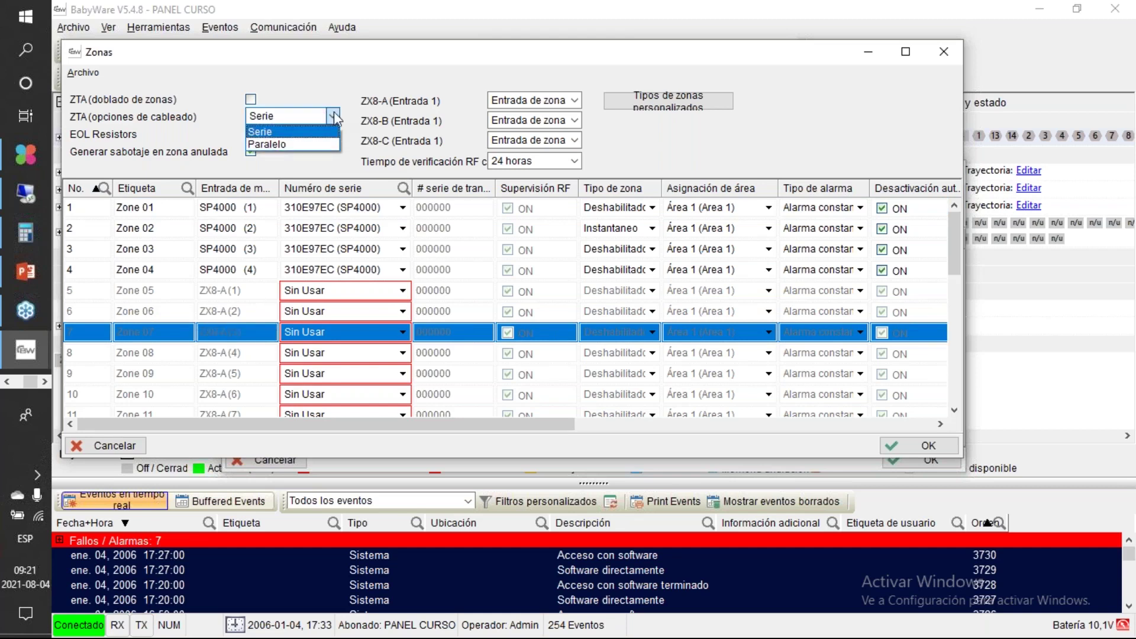
pyautogui.click(334, 114)
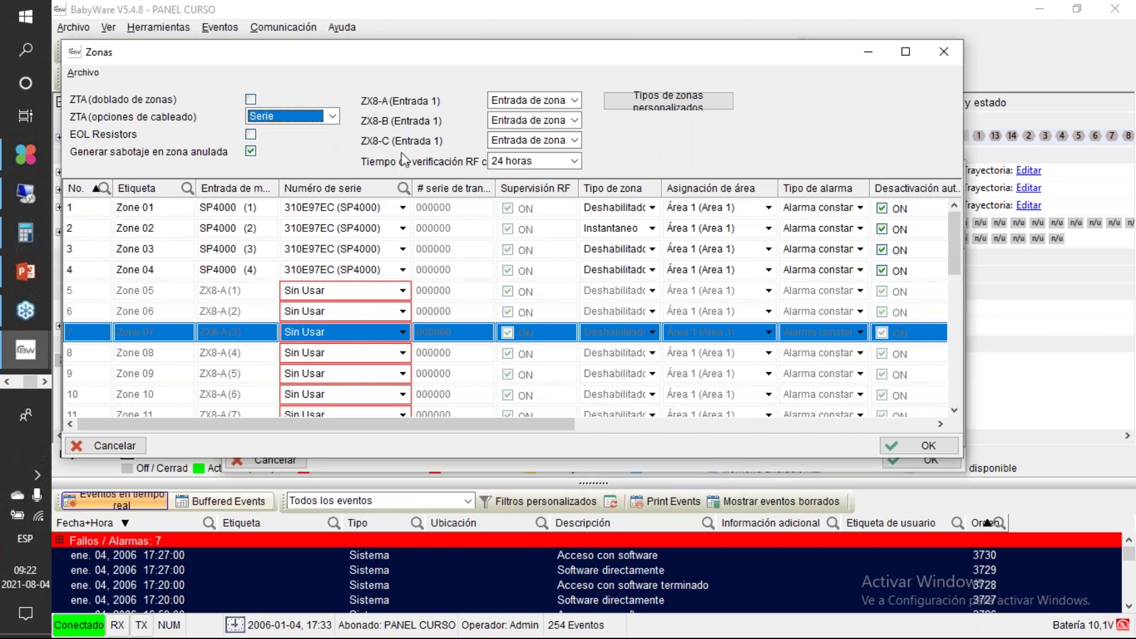
pyautogui.click(219, 346)
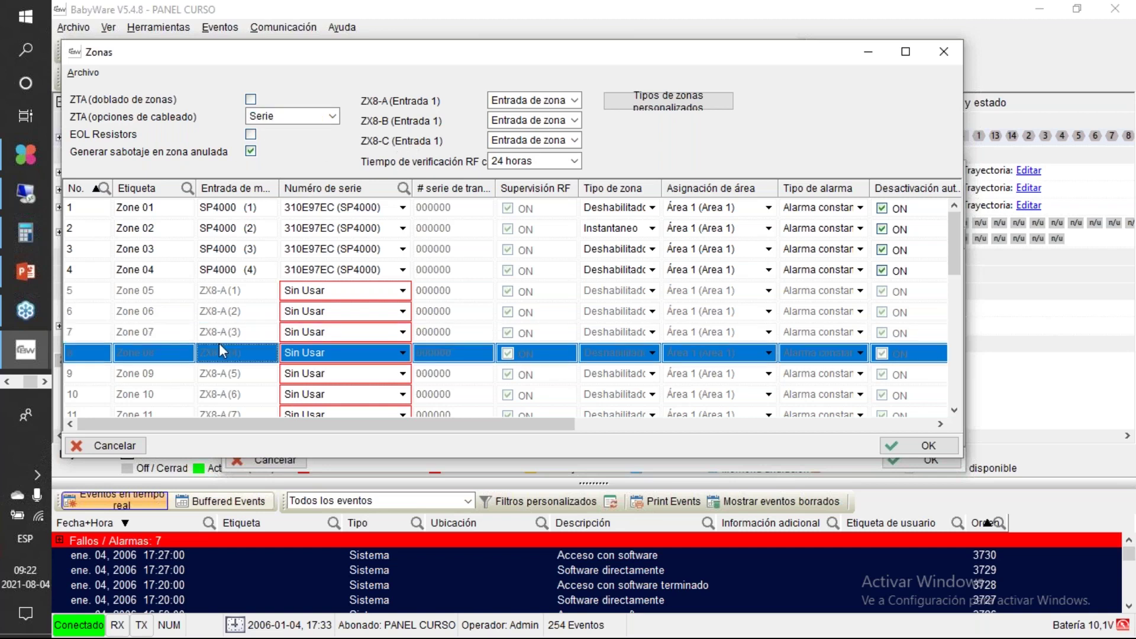
pyautogui.moveTo(750, 52); pyautogui.dragTo(743, 52)
pyautogui.click(445, 237)
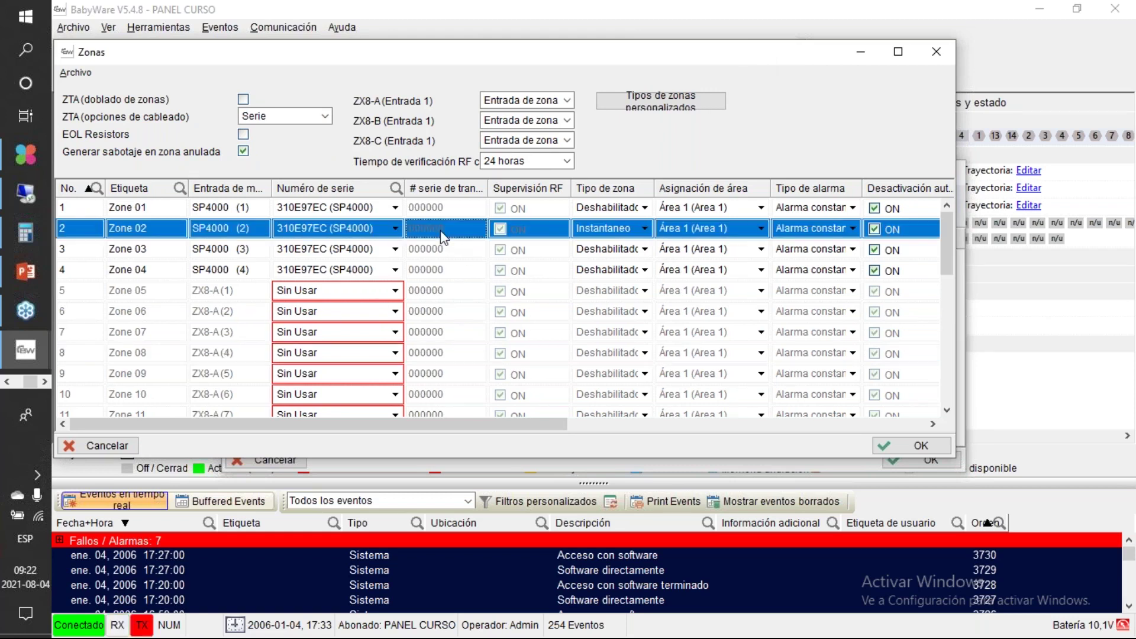
pyautogui.click(168, 205)
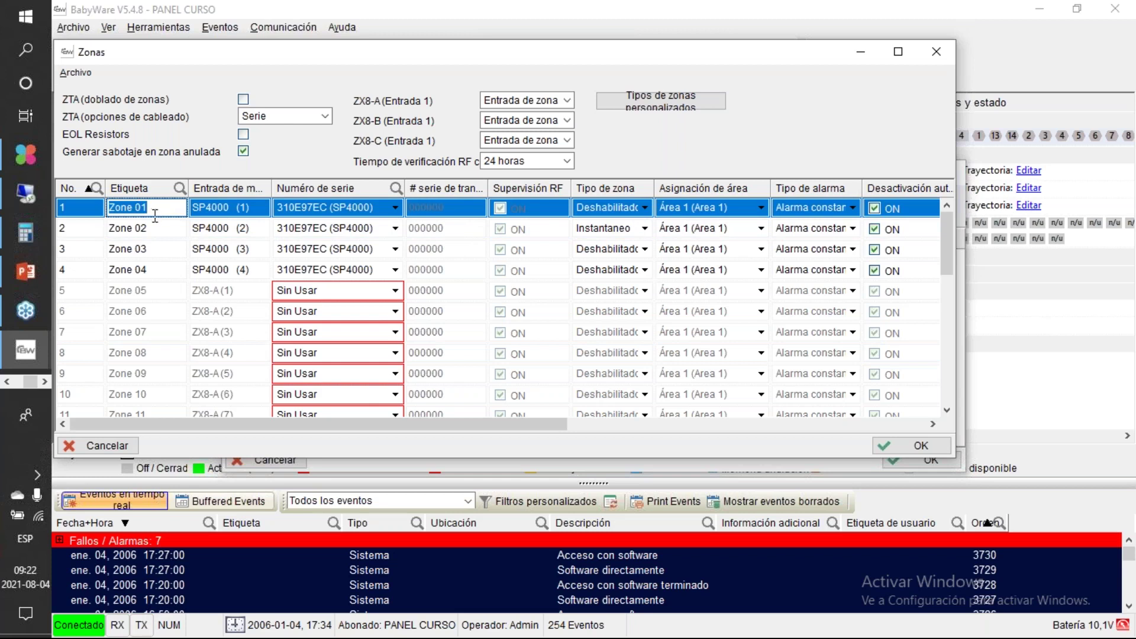
# Step: Enter 'zona de prueba' as the Etiqueta label for Zone 02
pyautogui.click(111, 228)
pyautogui.write('zona de prueba')
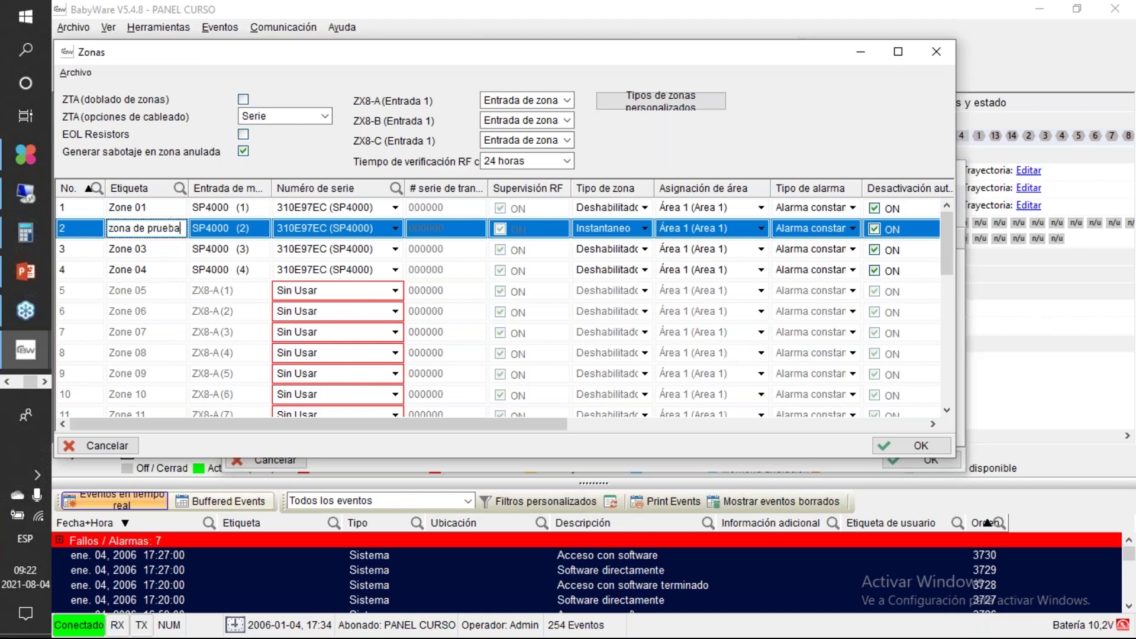
pyautogui.click(252, 230)
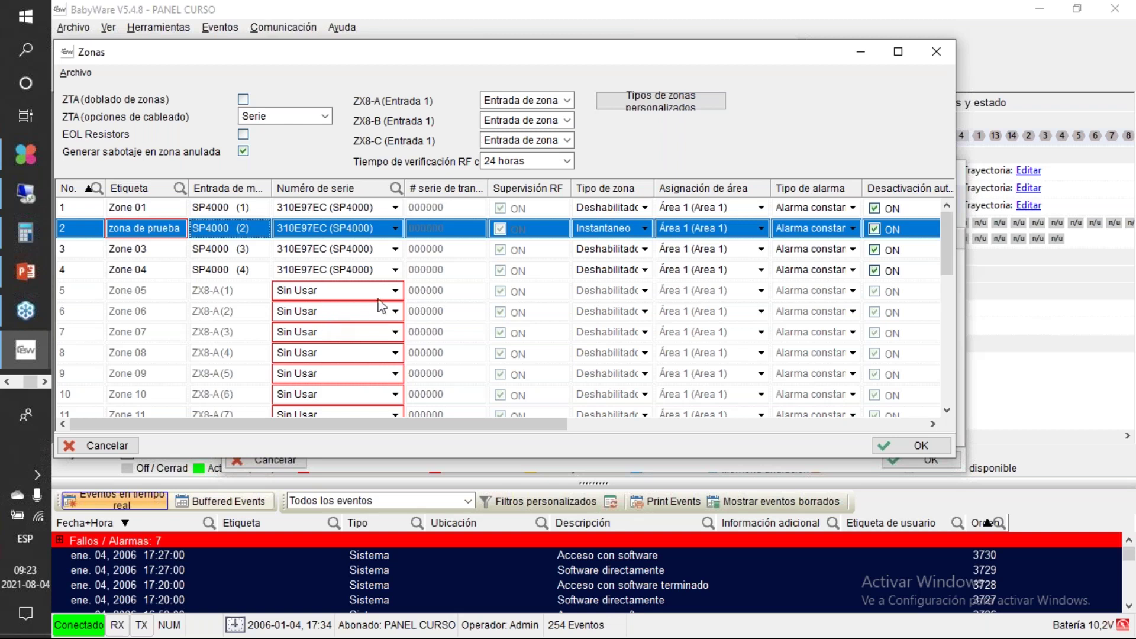
pyautogui.click(396, 271)
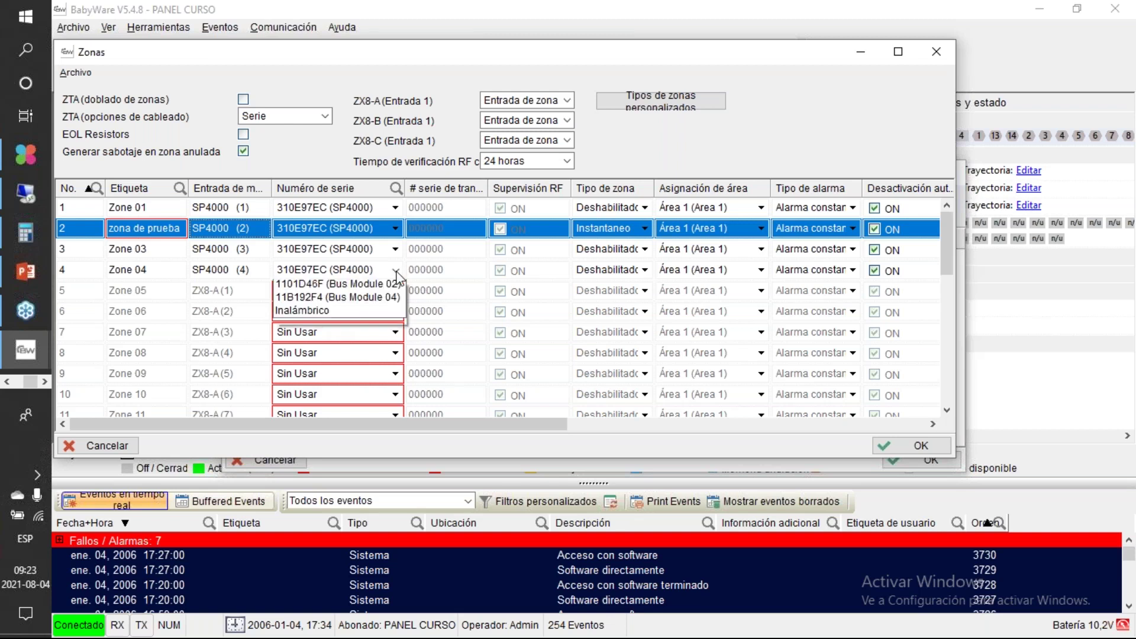
pyautogui.click(396, 271)
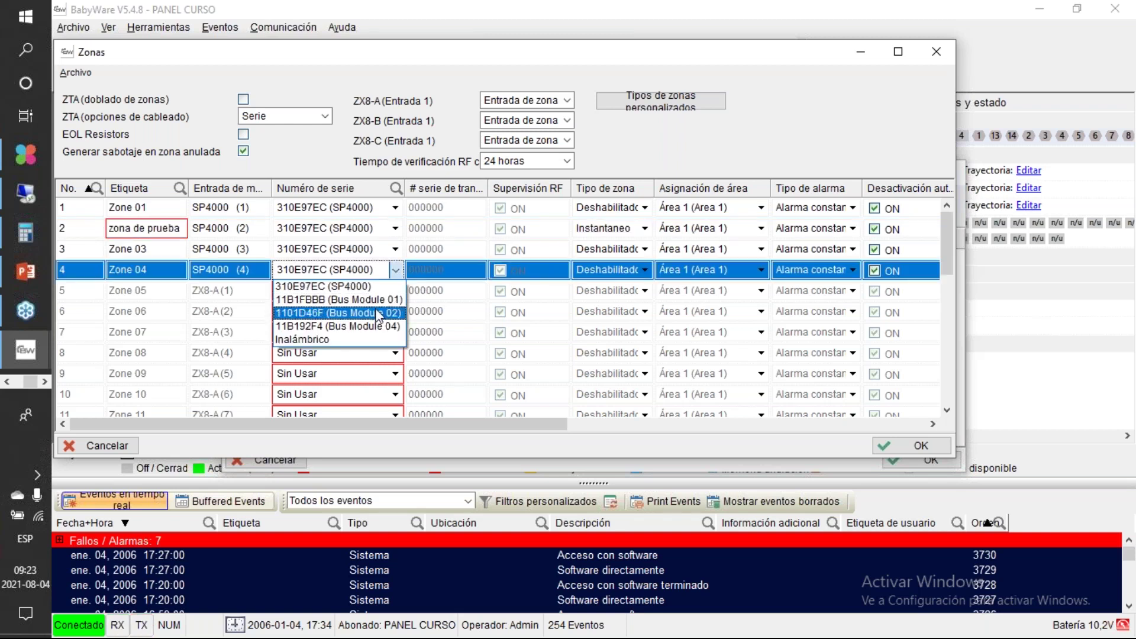
pyautogui.click(332, 287)
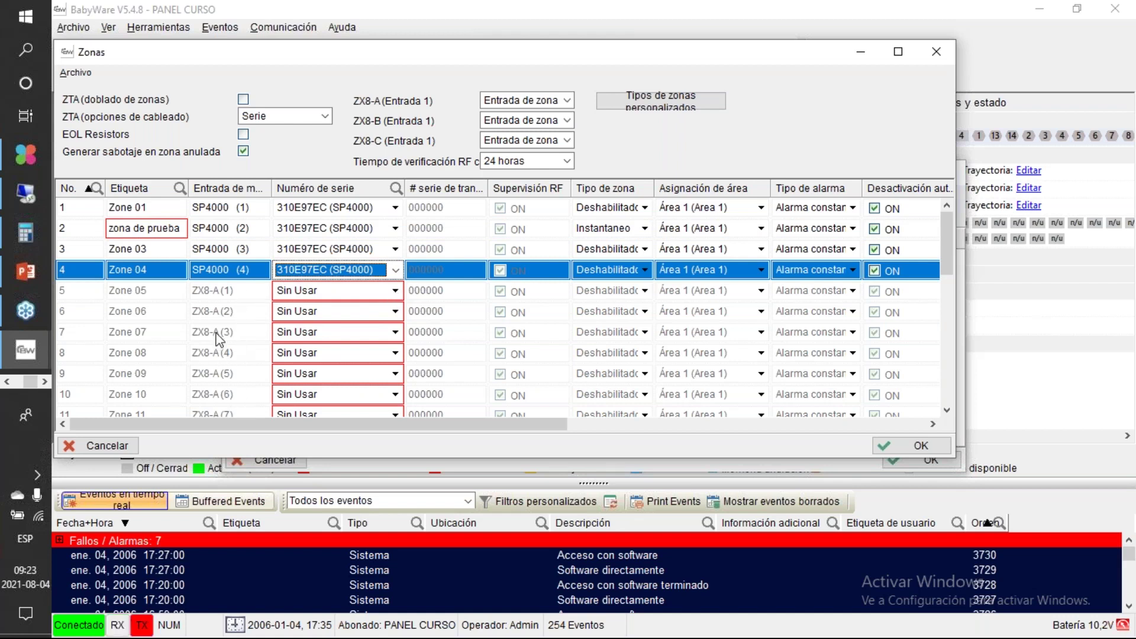
pyautogui.click(396, 292)
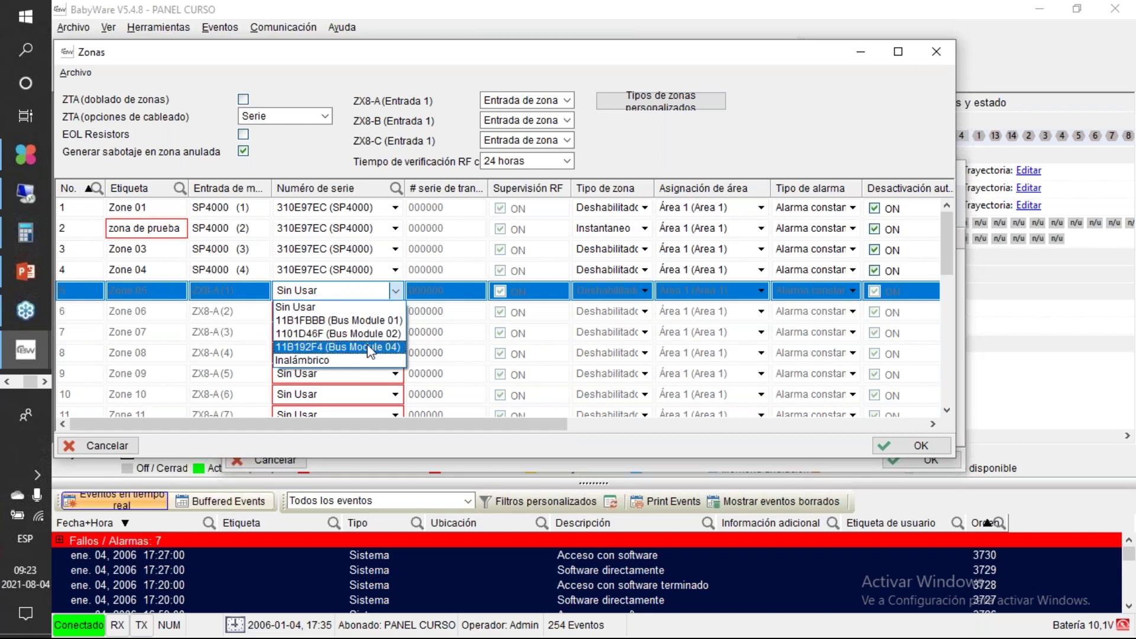
pyautogui.click(341, 323)
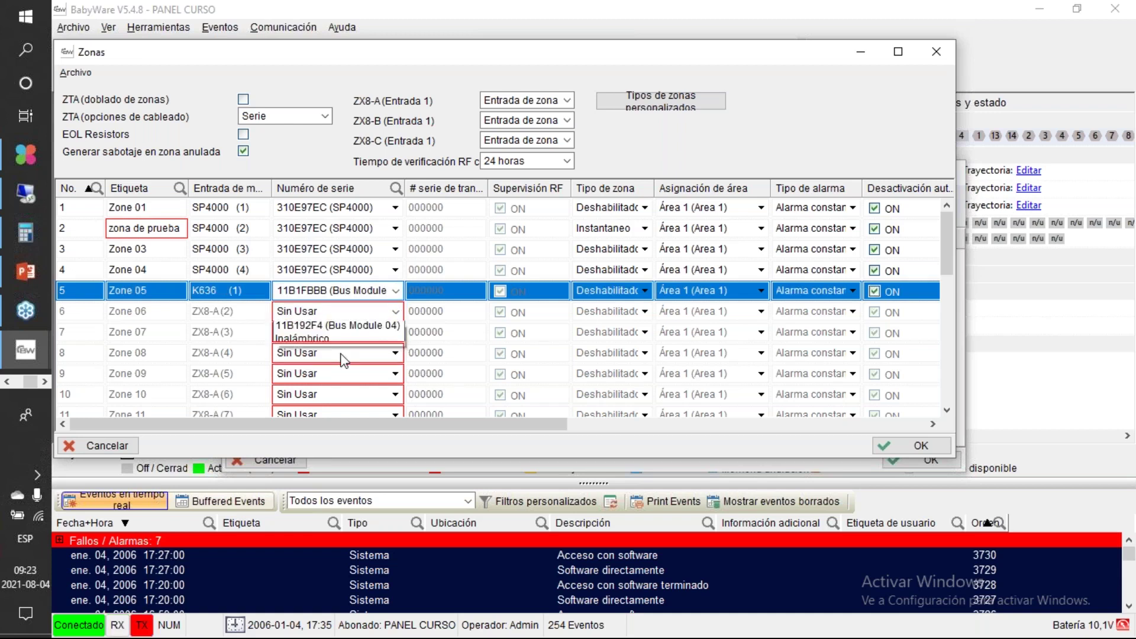
pyautogui.click(395, 312)
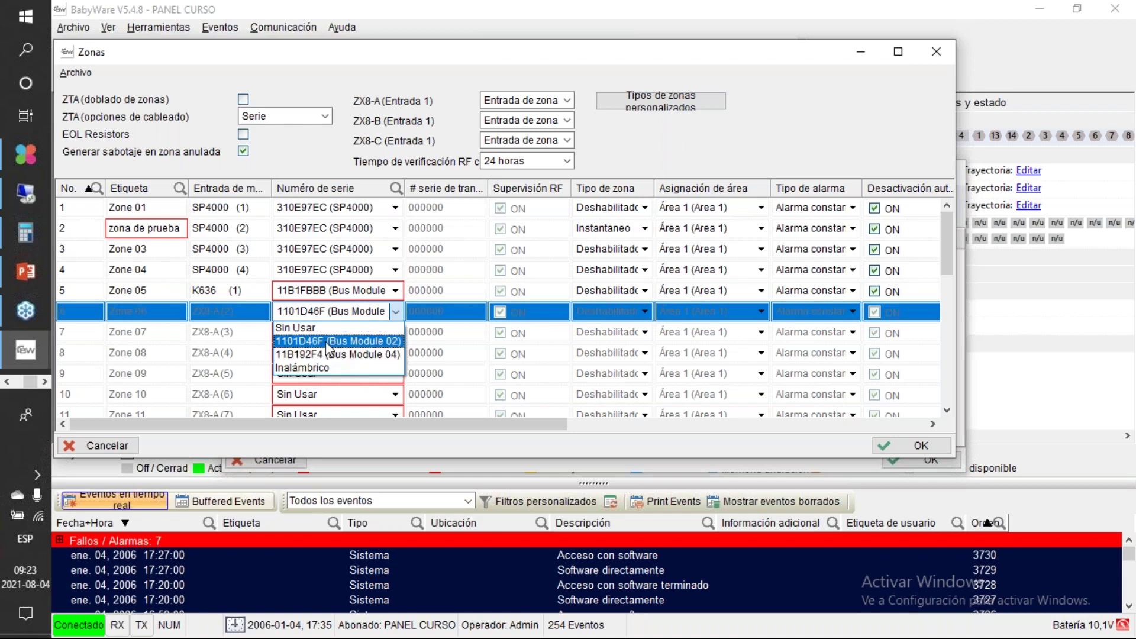
pyautogui.click(322, 342)
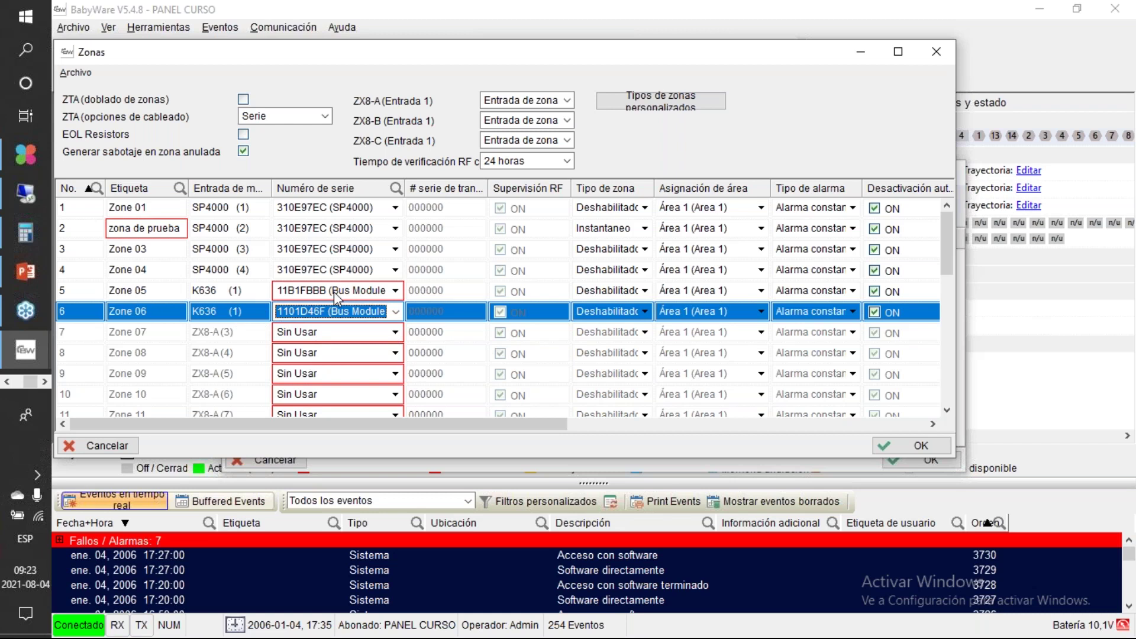
pyautogui.click(395, 311)
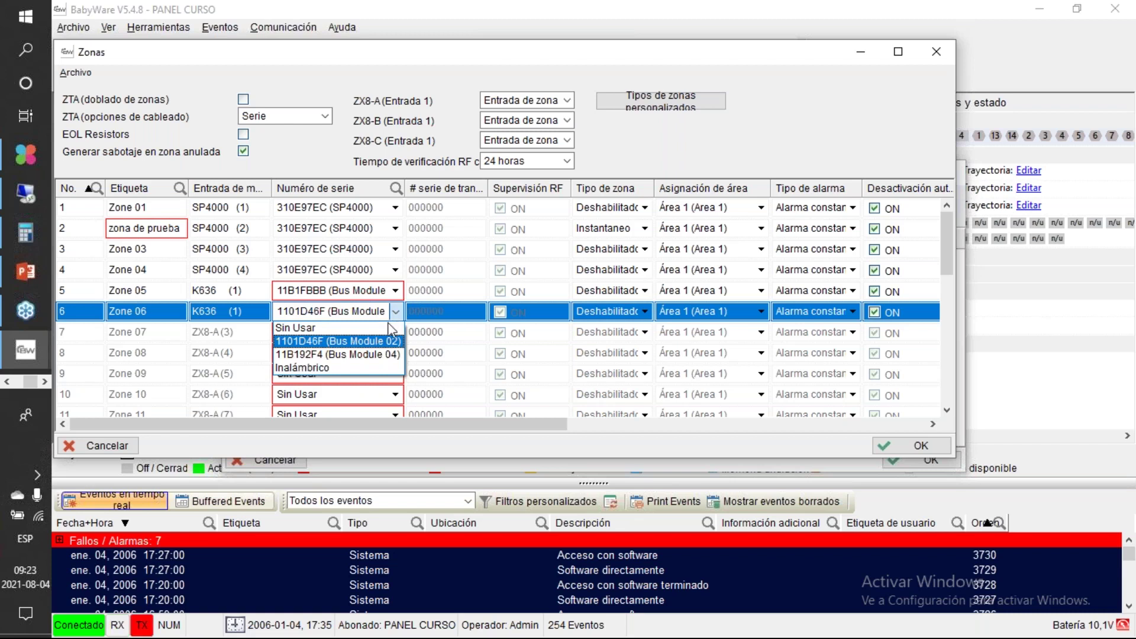
pyautogui.click(390, 328)
pyautogui.click(397, 290)
pyautogui.click(399, 292)
pyautogui.click(343, 336)
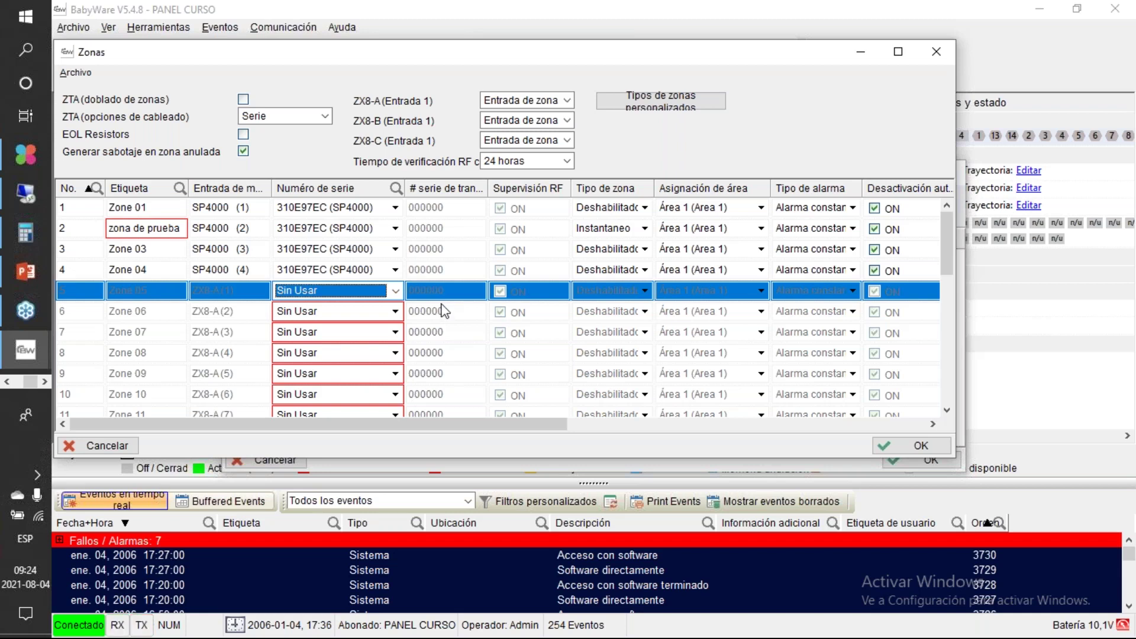
# Step: Scroll the zone table right and pick Atraco 24Hr in zone 2's Tipo de zona dropdown
pyautogui.click(443, 311)
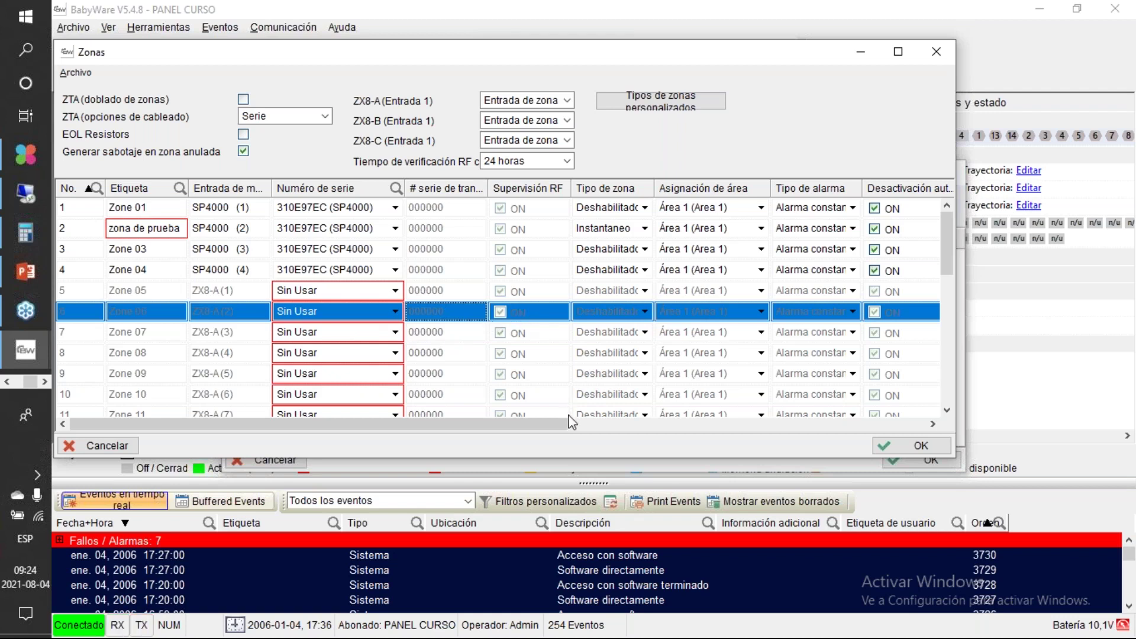
pyautogui.moveTo(561, 428); pyautogui.dragTo(663, 427)
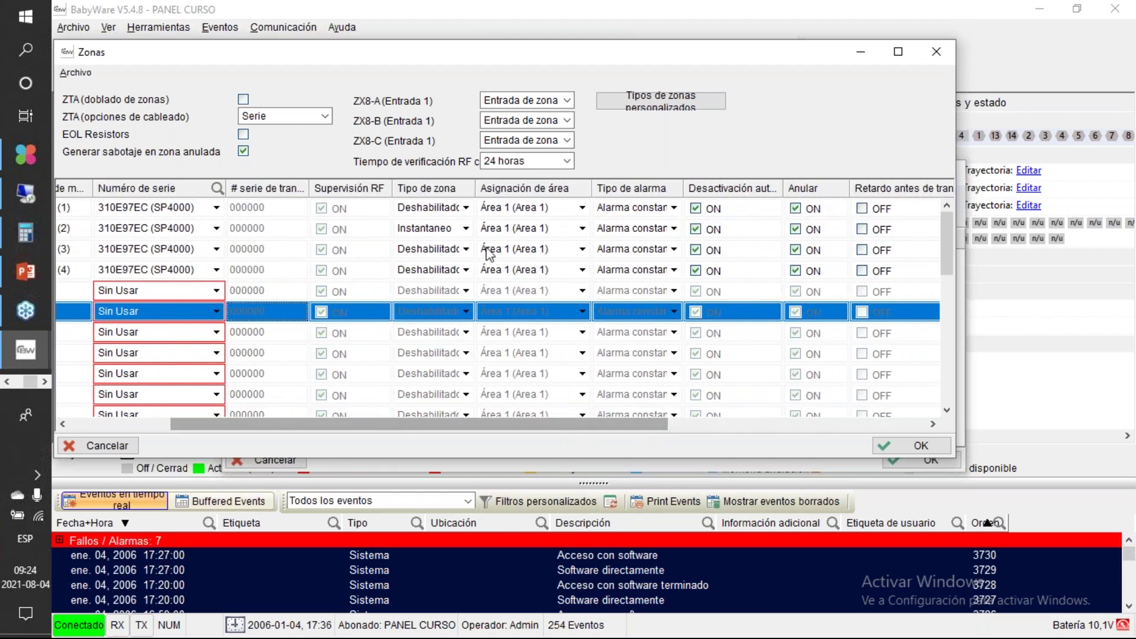
pyautogui.click(469, 230)
pyautogui.click(468, 231)
pyautogui.scroll(-3, 468, 230)
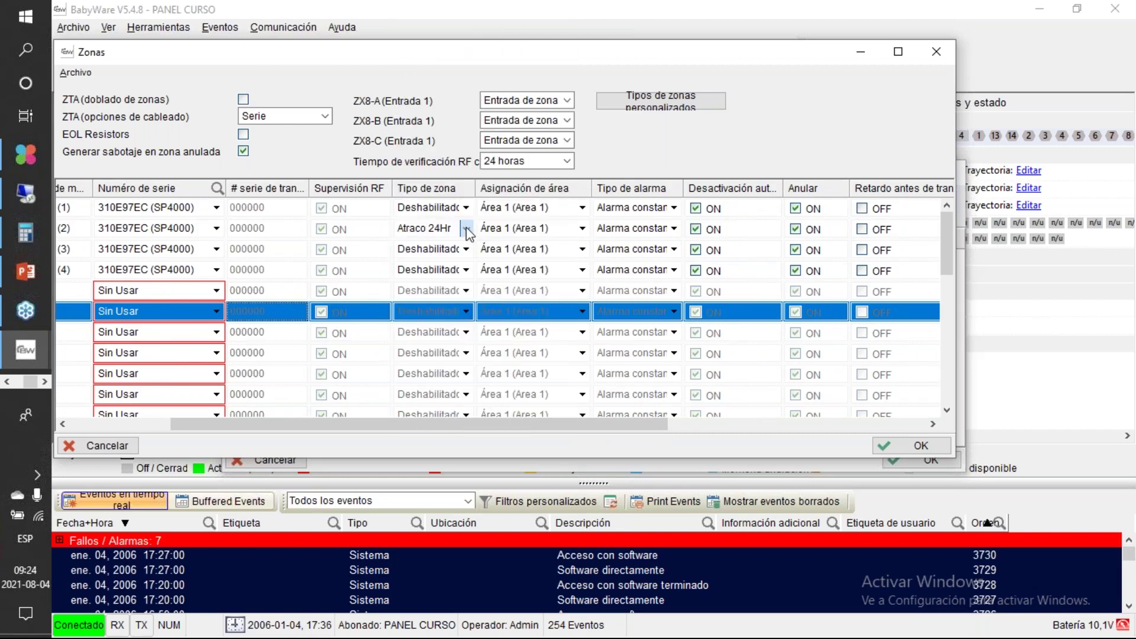
pyautogui.click(467, 230)
pyautogui.click(469, 233)
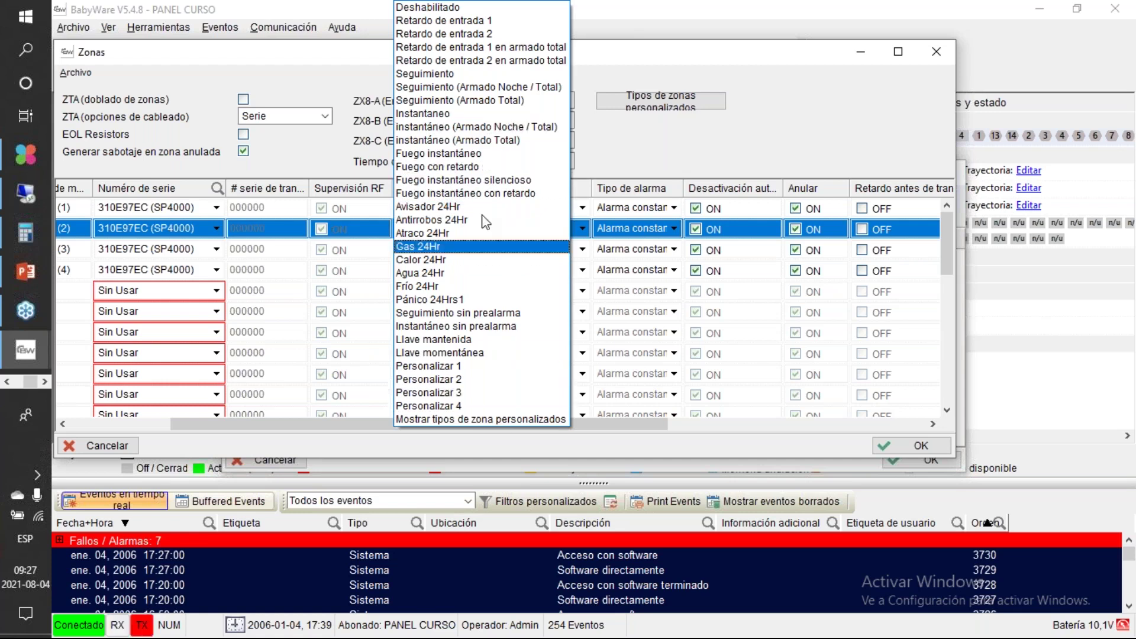
# Step: Choose Atraco 24Hr from zone 2's Tipo de zona list
pyautogui.click(708, 116)
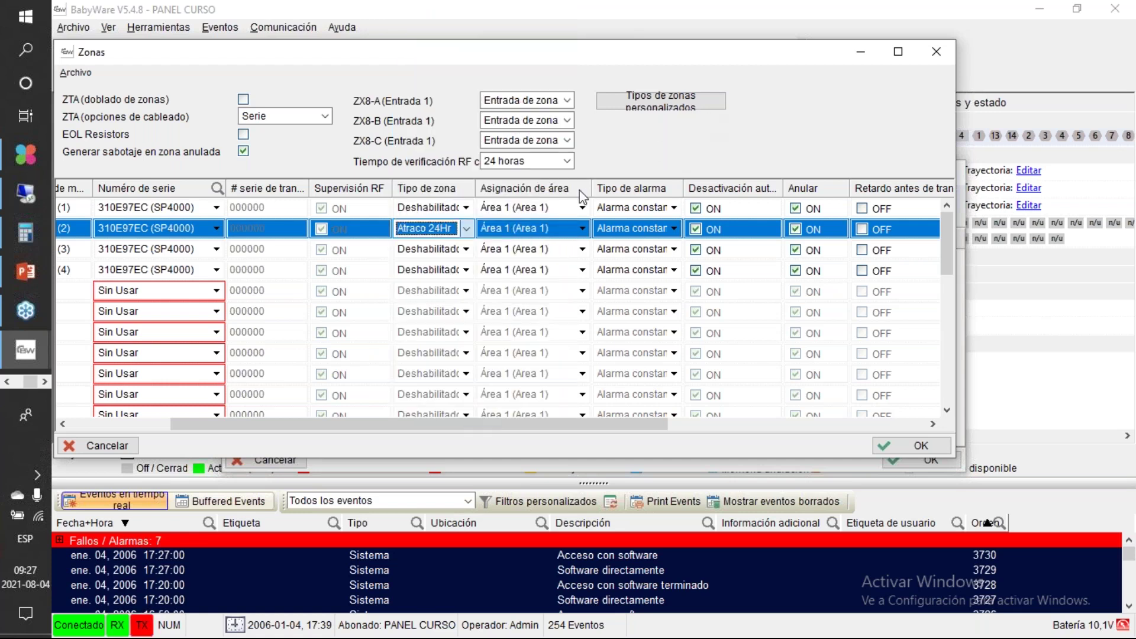
pyautogui.click(582, 230)
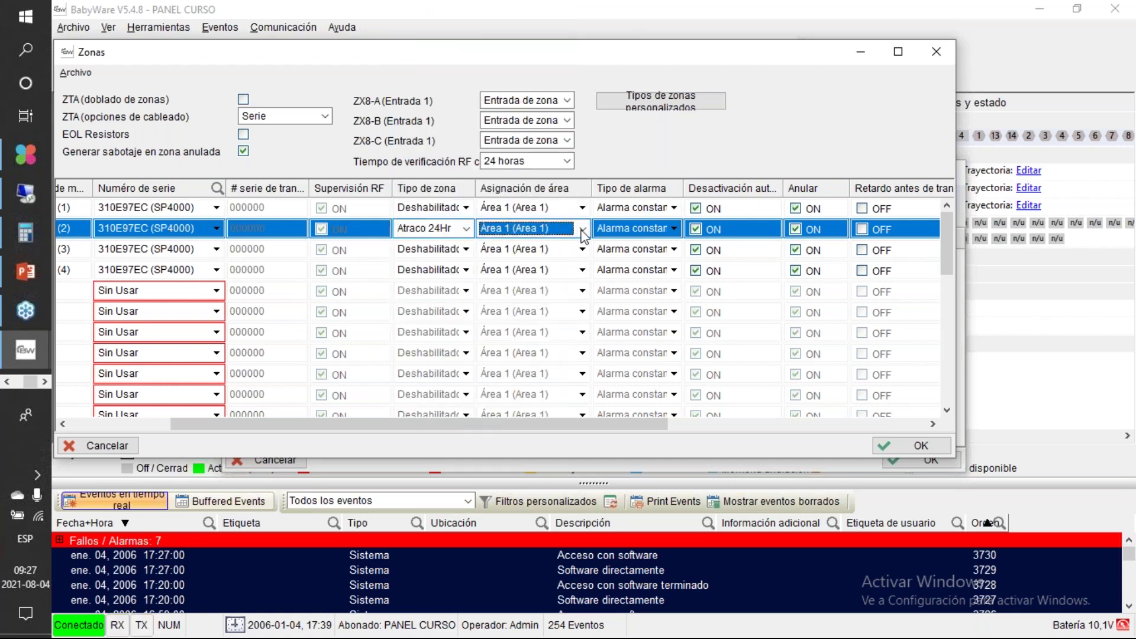
pyautogui.click(581, 230)
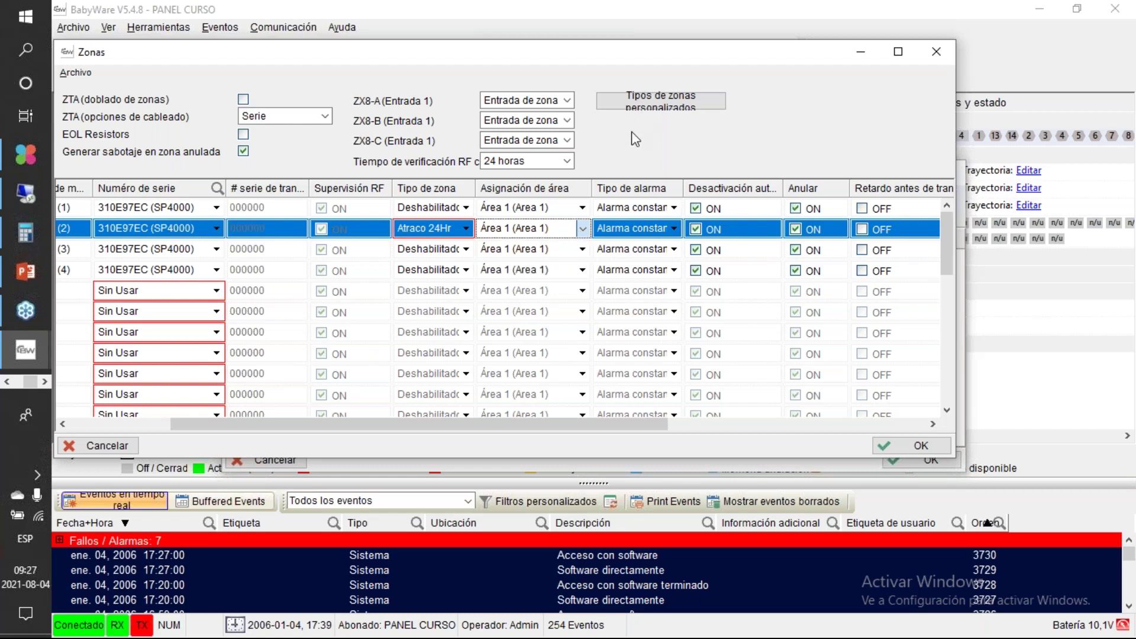
pyautogui.click(567, 231)
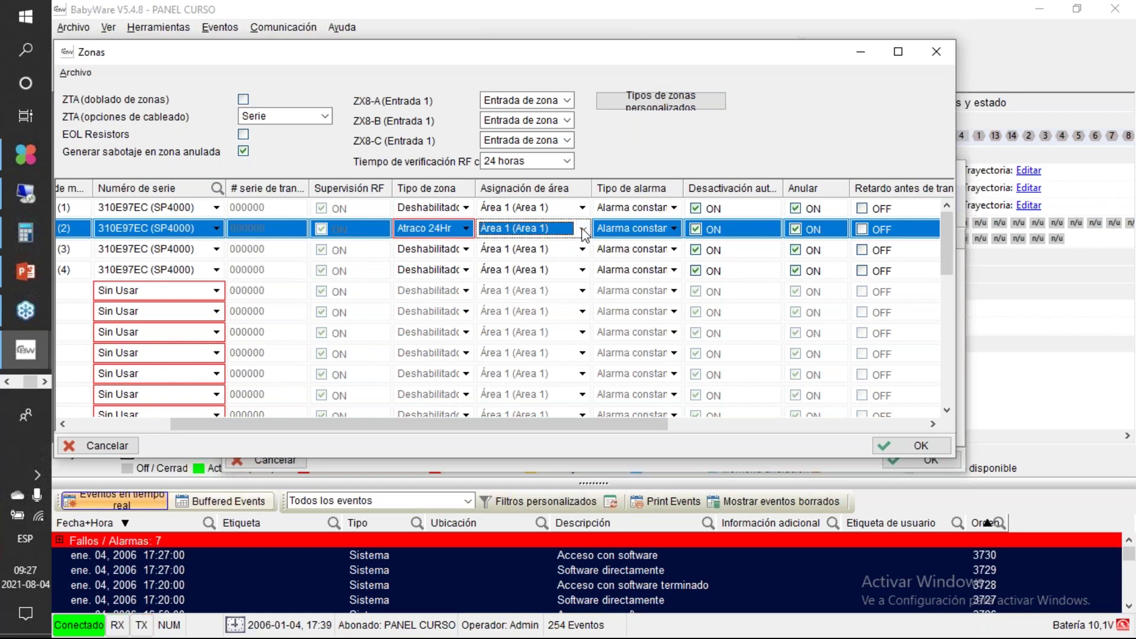
pyautogui.click(584, 229)
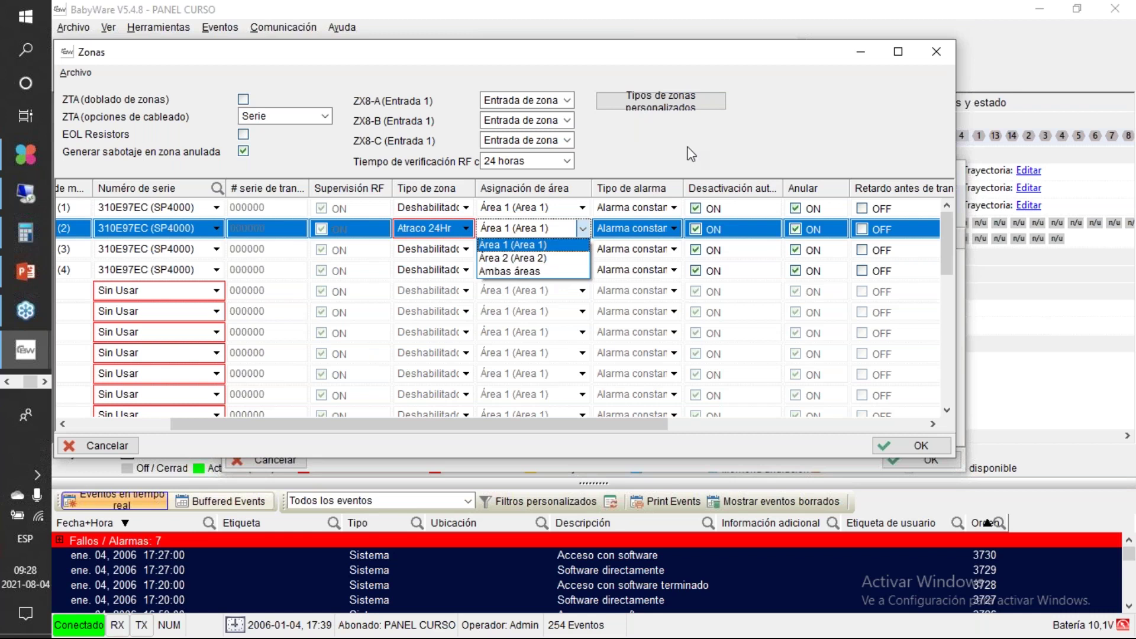
pyautogui.click(675, 232)
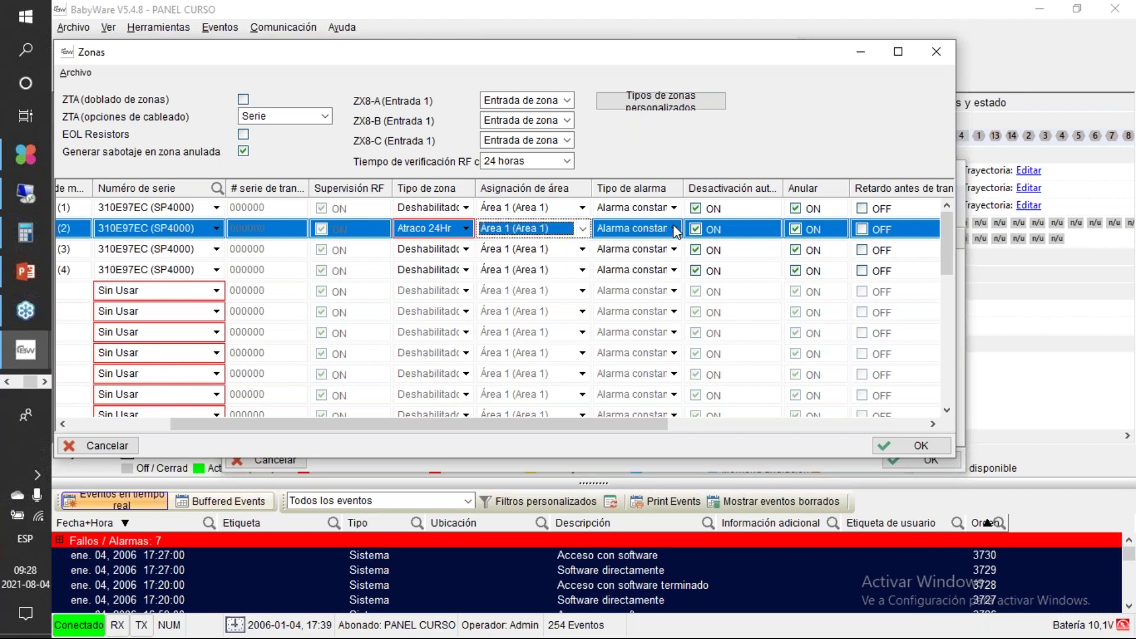
pyautogui.click(677, 232)
pyautogui.click(676, 232)
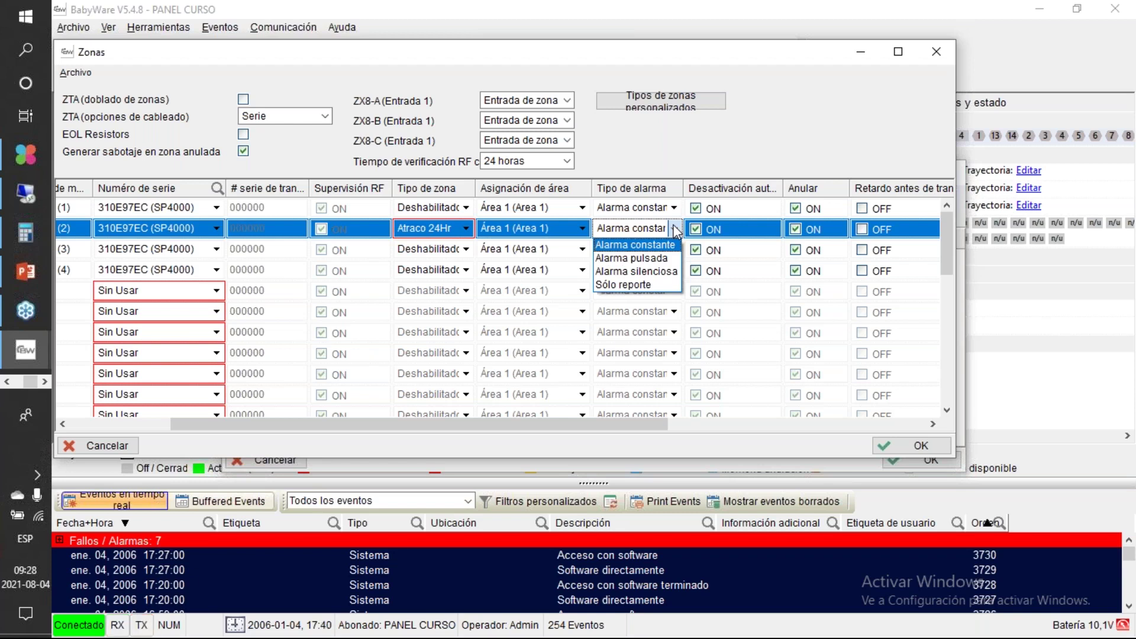
pyautogui.click(676, 232)
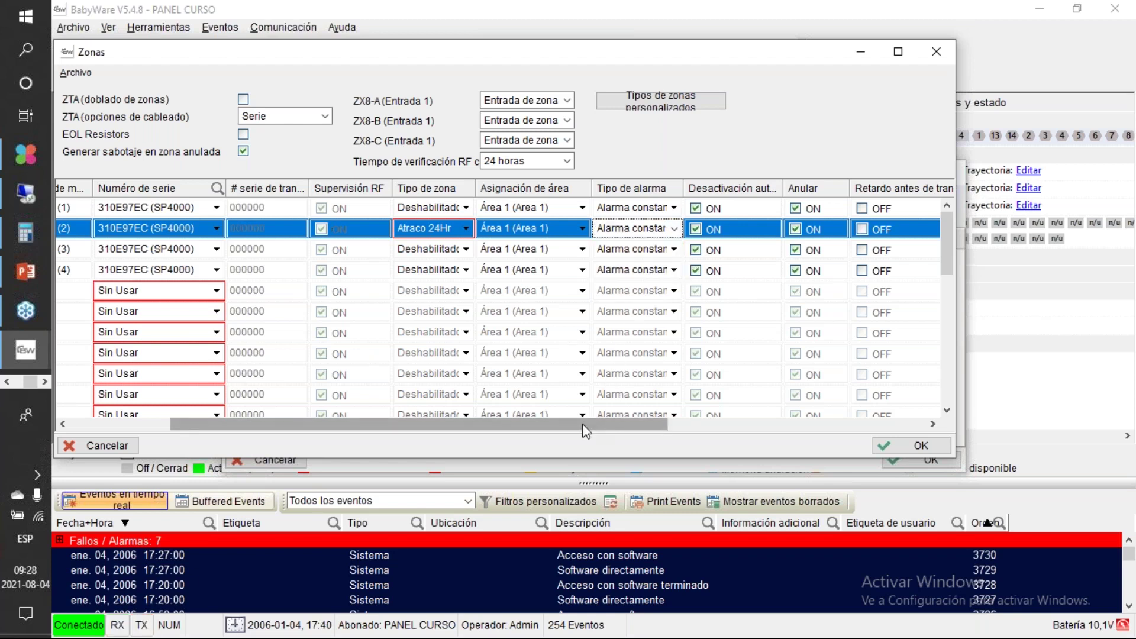
# Step: Widen the Desactivación automática and Velocidad de entrada columns, then scroll back to the zone labels
pyautogui.moveTo(586, 430); pyautogui.dragTo(750, 432)
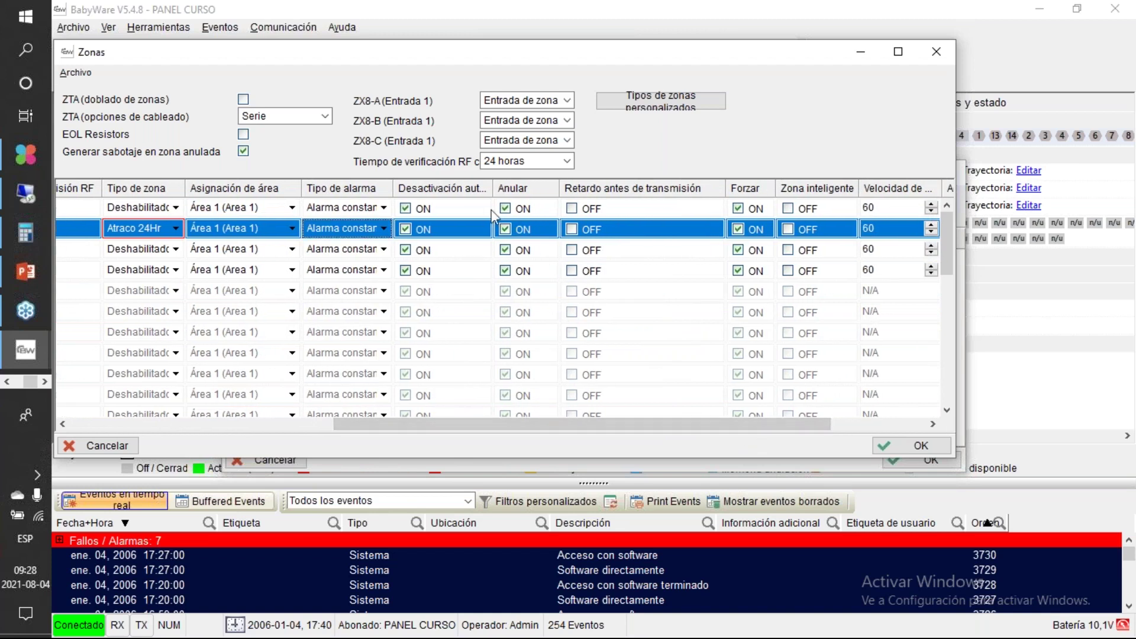
pyautogui.moveTo(493, 190); pyautogui.dragTo(542, 196)
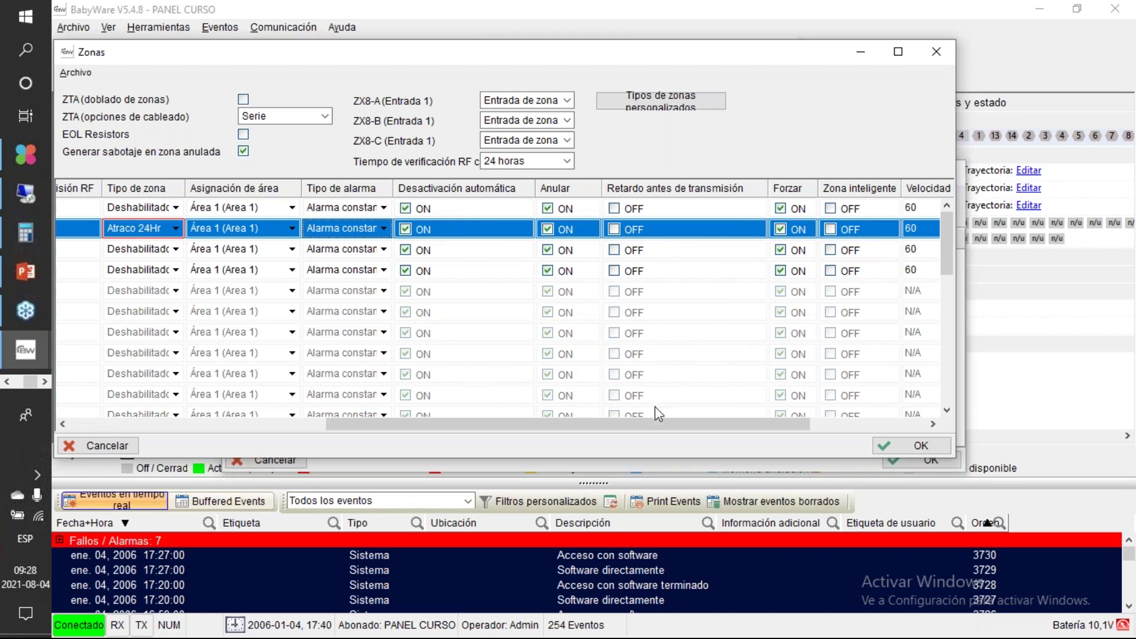
pyautogui.moveTo(646, 423); pyautogui.dragTo(732, 422)
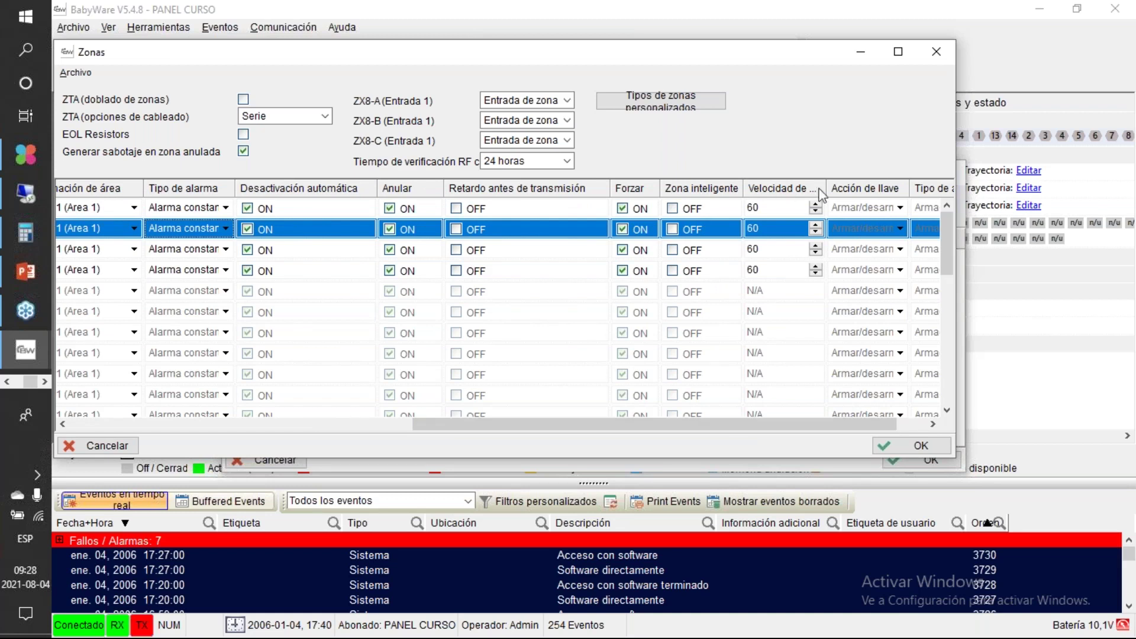
pyautogui.moveTo(826, 188)
pyautogui.mouseDown()
pyautogui.moveTo(863, 188)
pyautogui.moveTo(804, 189)
pyautogui.mouseUp()
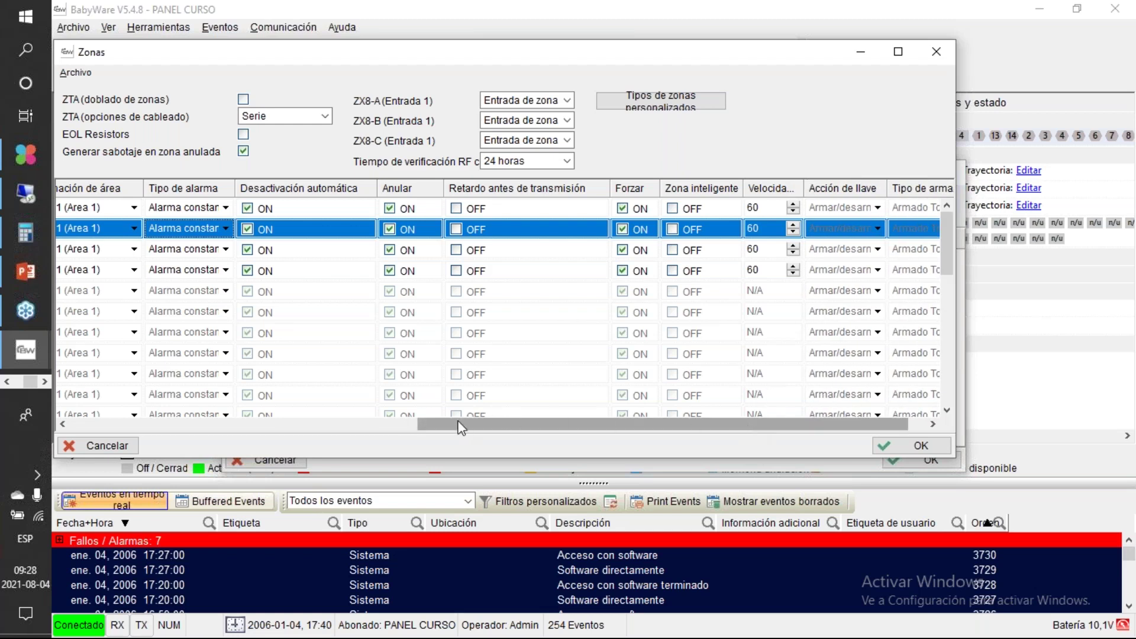
pyautogui.click(200, 427)
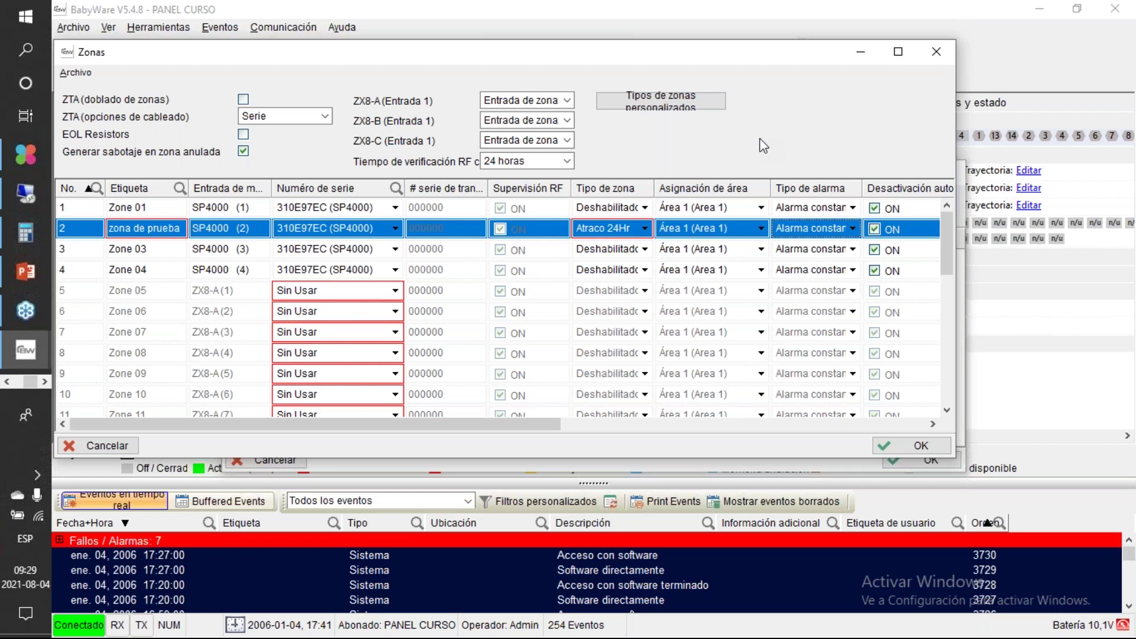
# Step: Confirm the Zonas window with OK and open Usuarios from the Central programming list
pyautogui.click(895, 451)
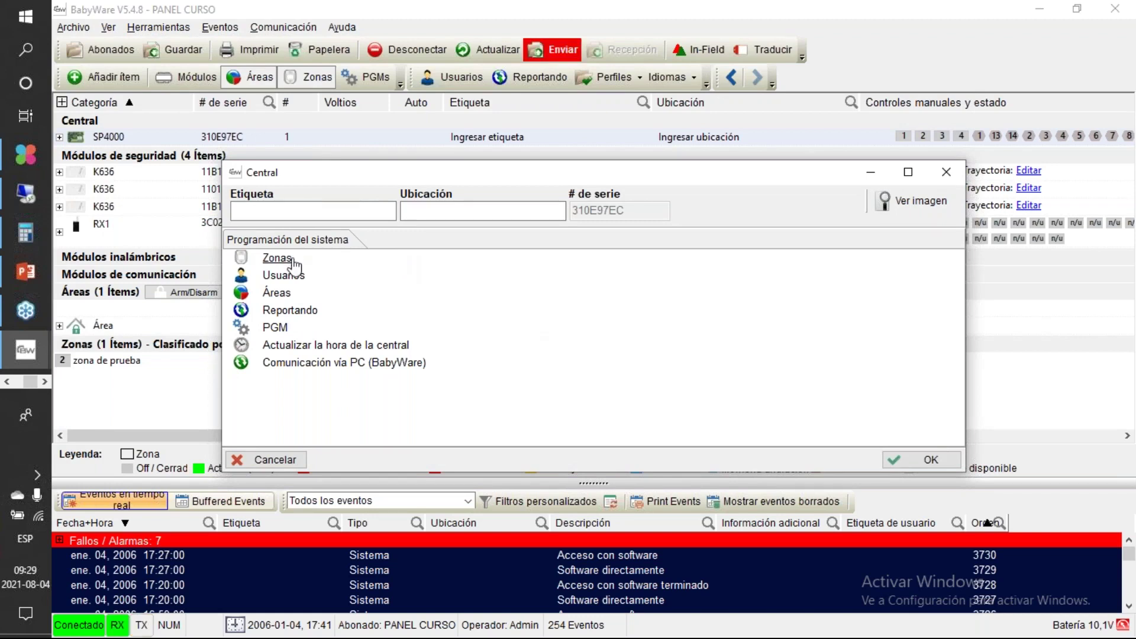
pyautogui.click(289, 278)
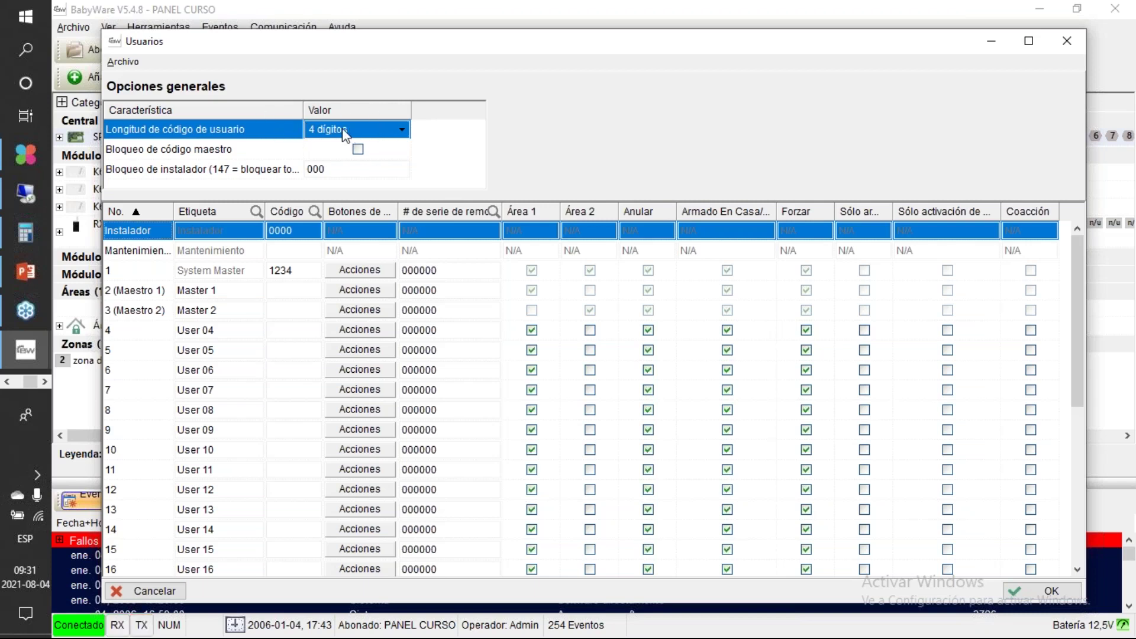
# Step: In Usuarios, change Longitud de código de usuario from four digits to 6 dígitos
pyautogui.click(401, 129)
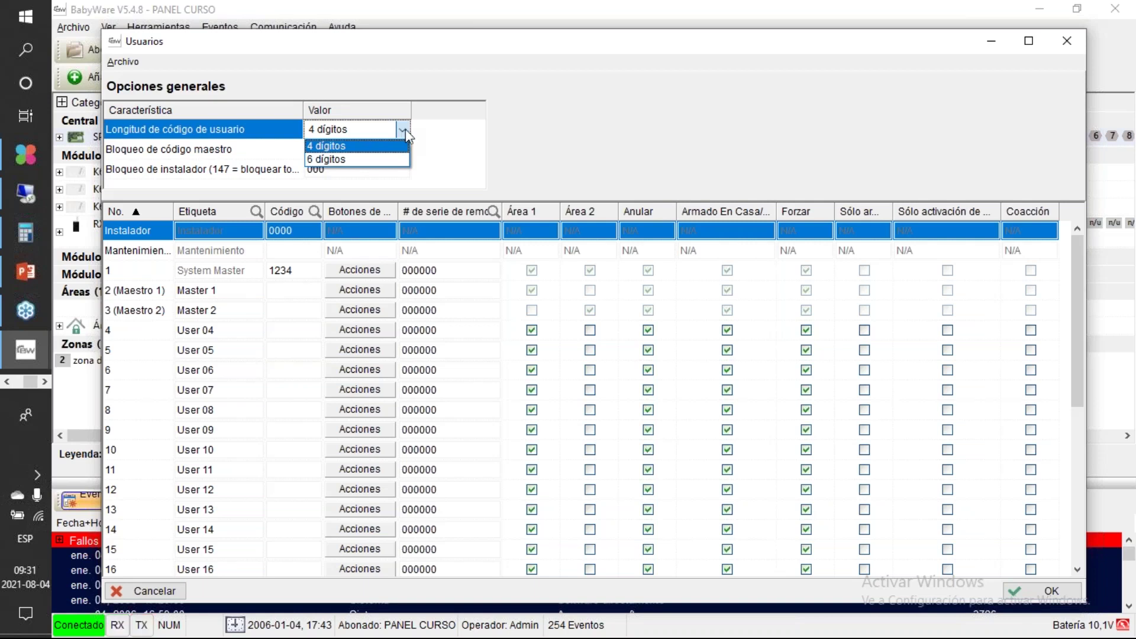
pyautogui.click(401, 129)
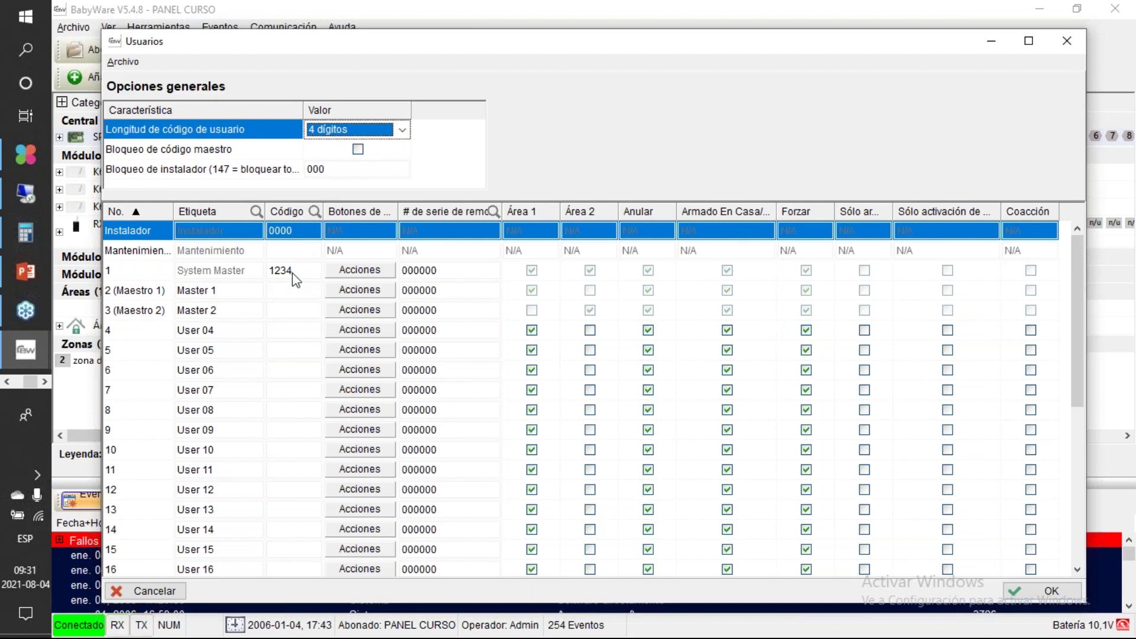
pyautogui.click(402, 130)
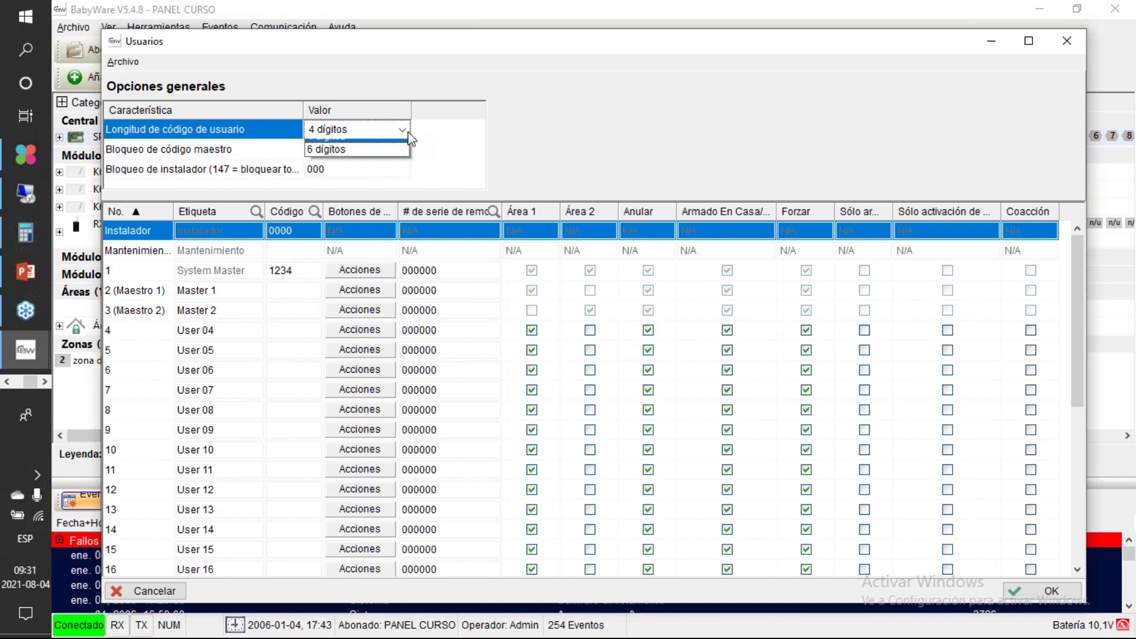
pyautogui.click(381, 158)
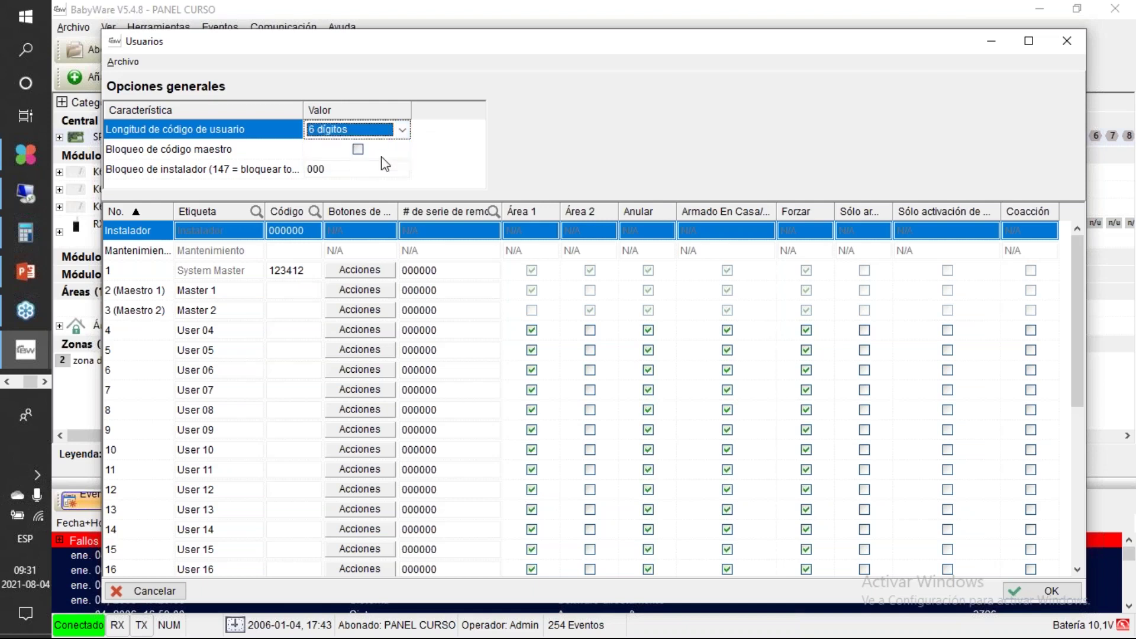
pyautogui.click(304, 274)
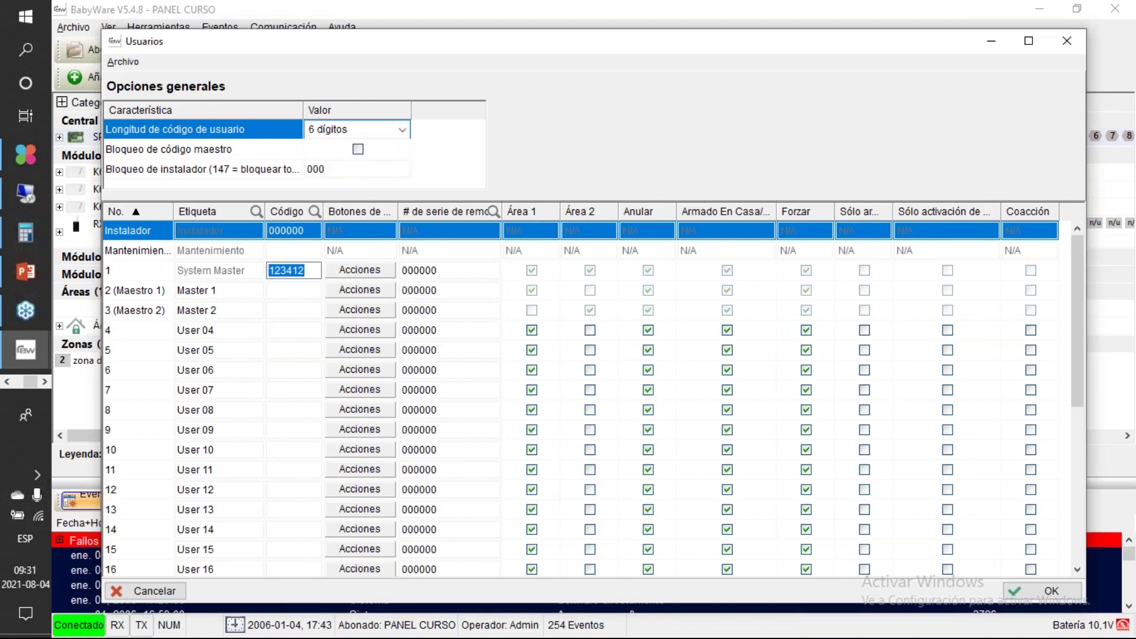
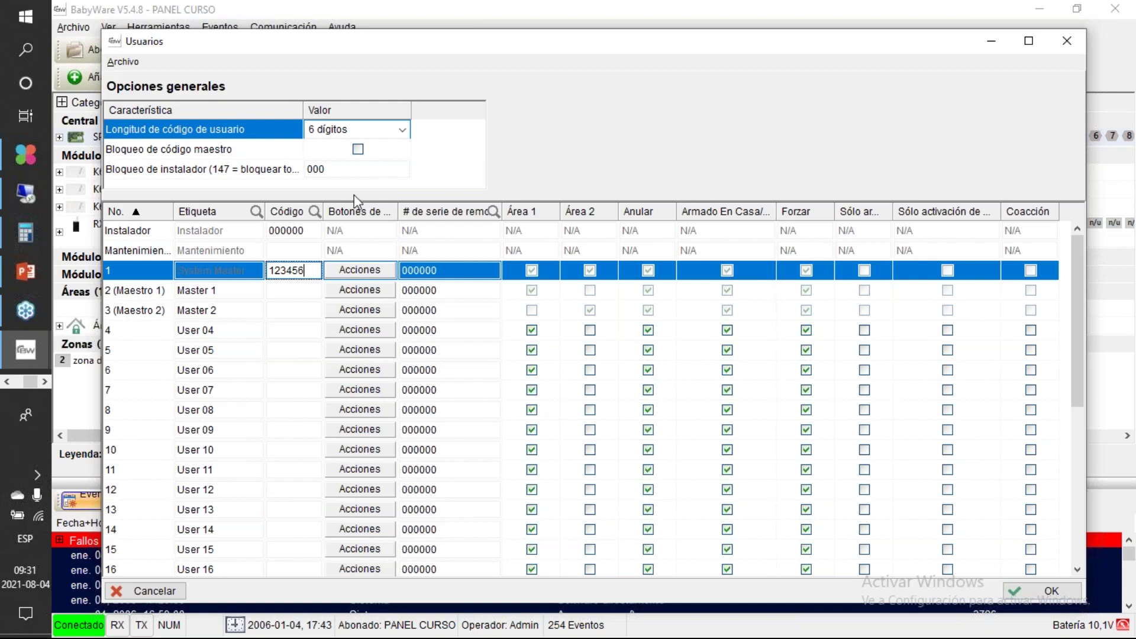
# Step: Enter the new six-digit System Master code, commit it, and check the Instalador user's code
pyautogui.click(296, 291)
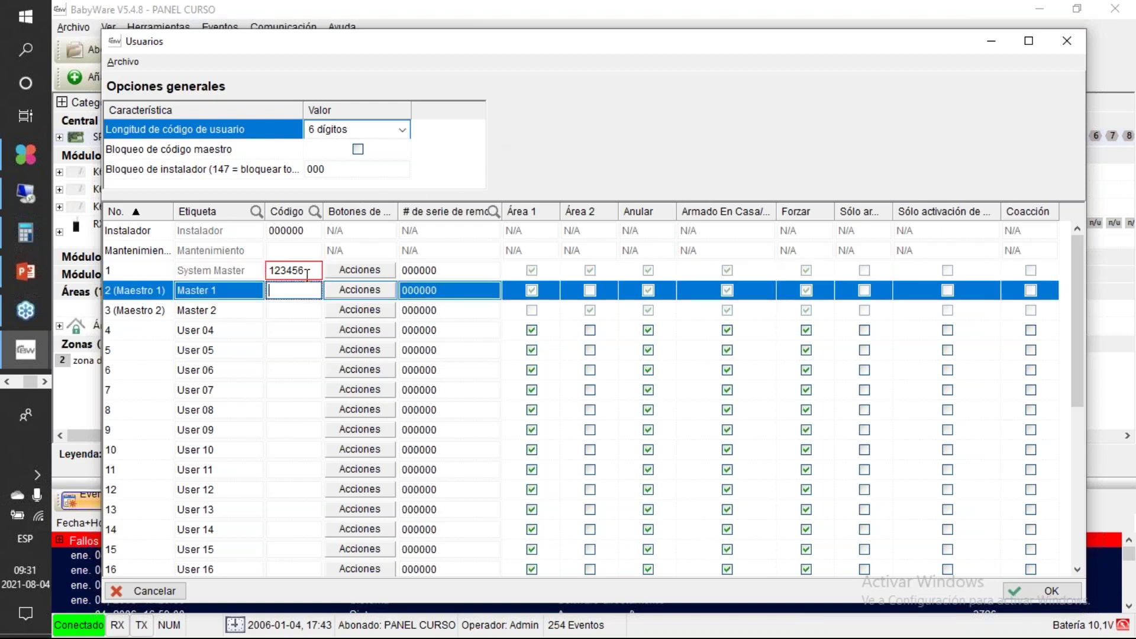
pyautogui.click(300, 270)
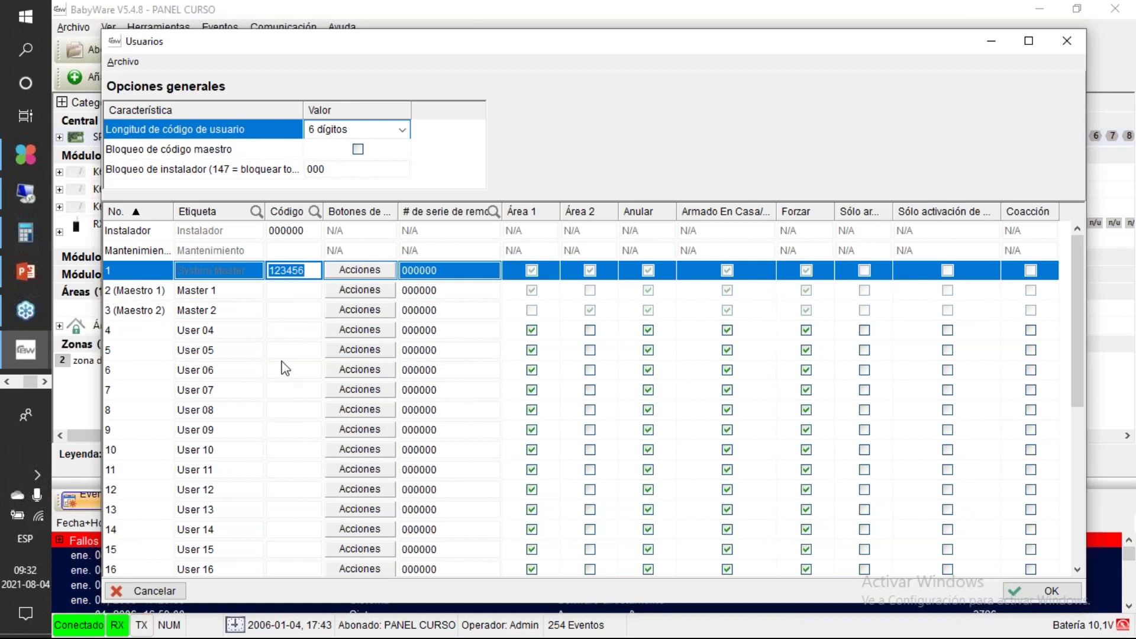
pyautogui.click(304, 230)
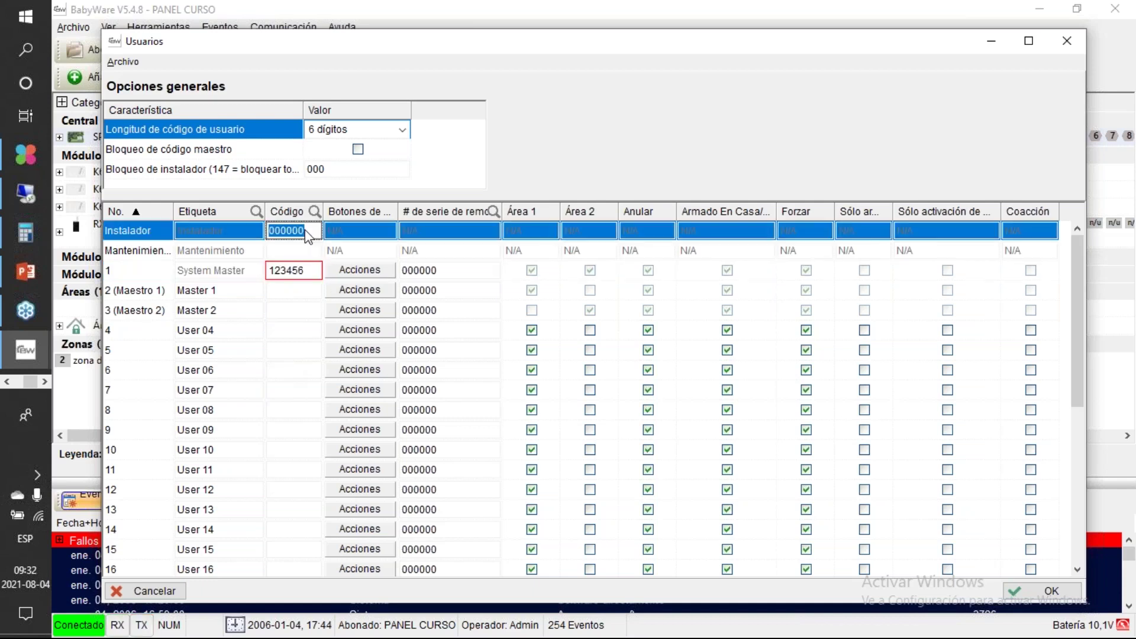
pyautogui.click(309, 272)
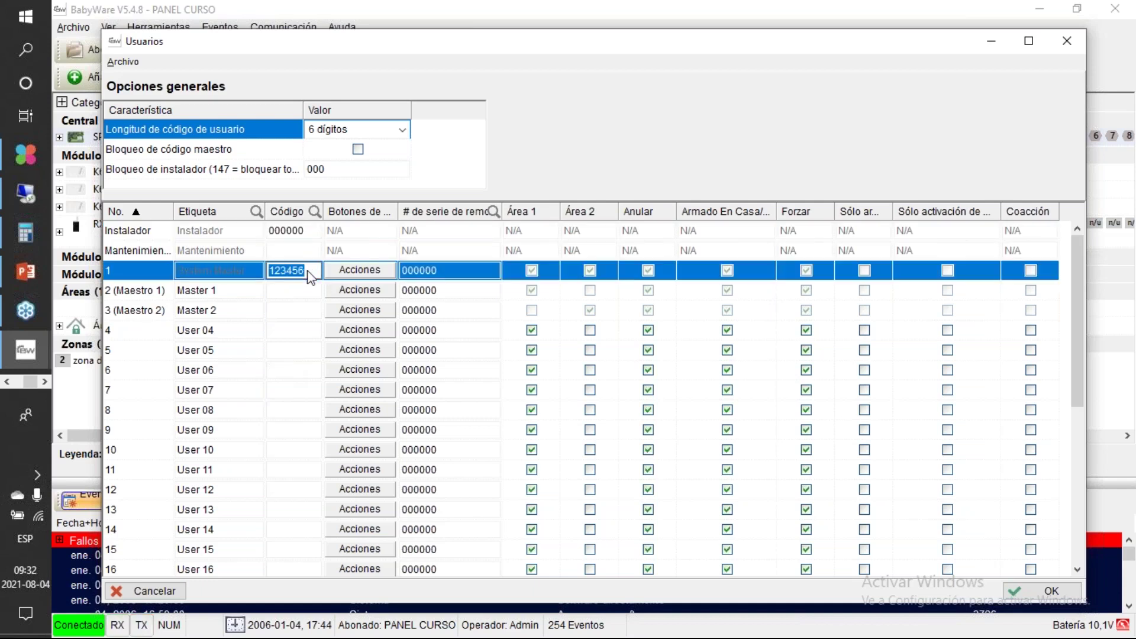
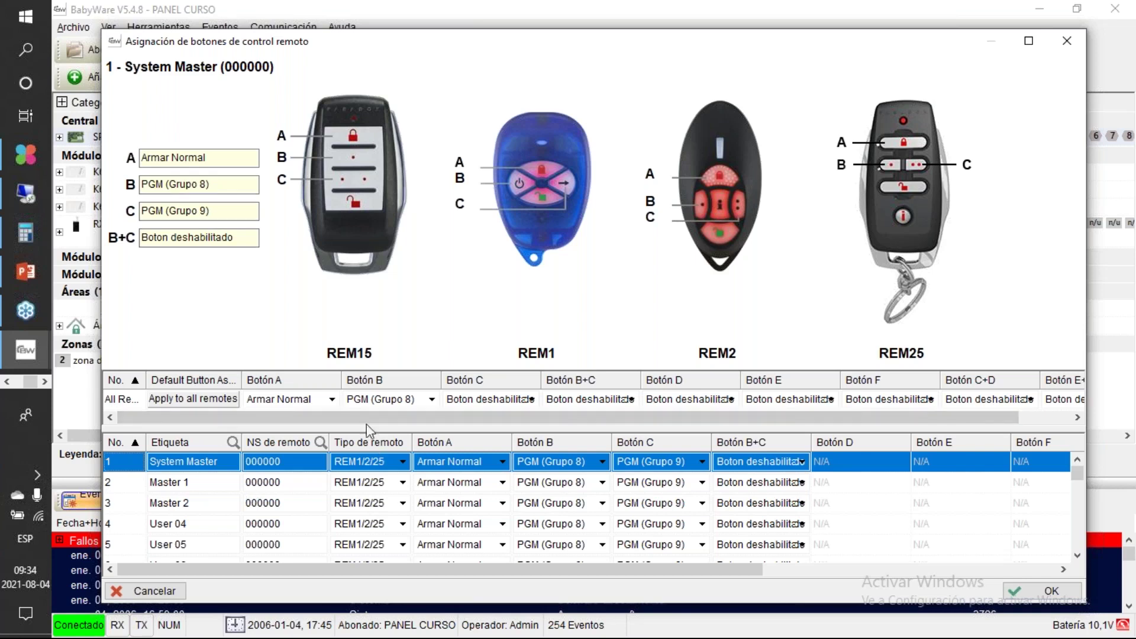
# Step: Keep remote button B as PGM (Grupo 8), leaving A Armar Normal and C PGM (Grupo 9)
pyautogui.click(432, 402)
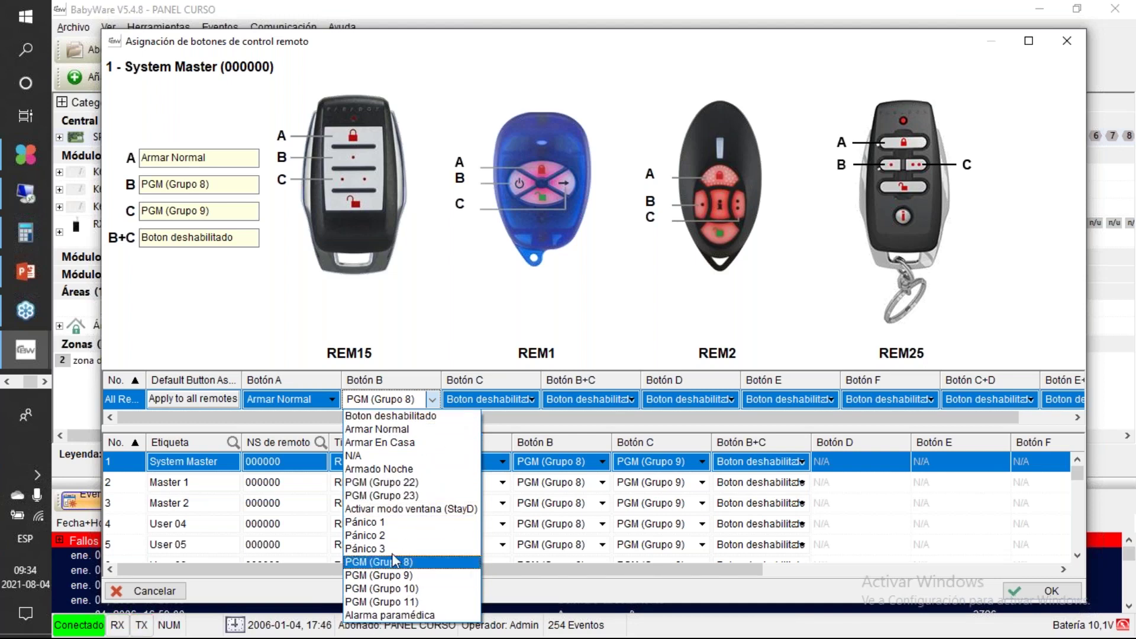
pyautogui.click(579, 323)
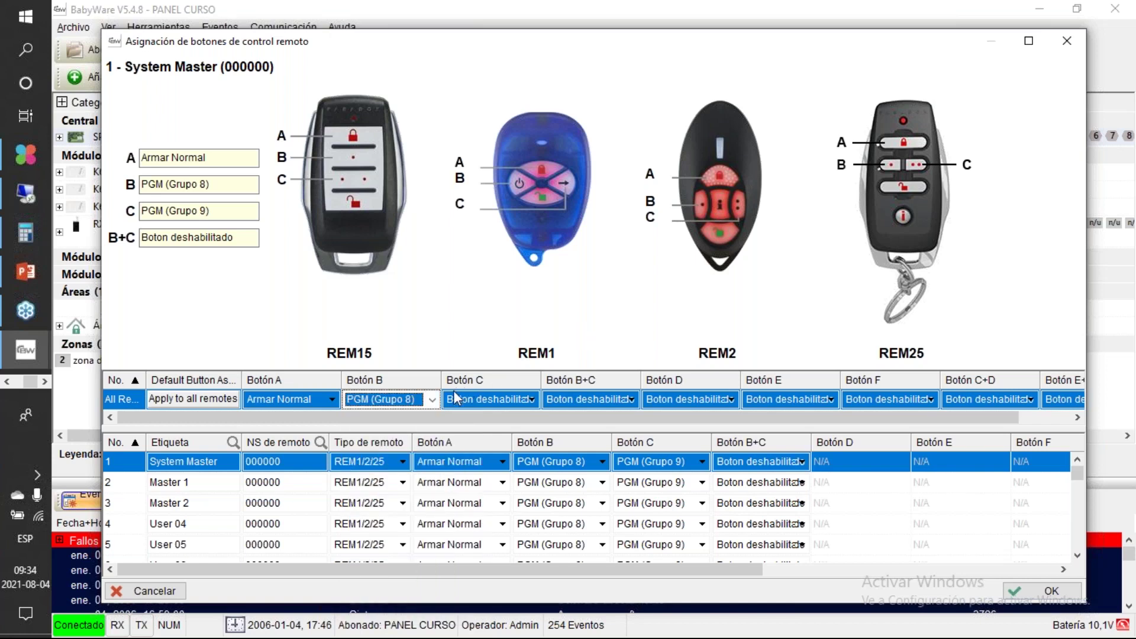
pyautogui.click(434, 400)
pyautogui.click(434, 400)
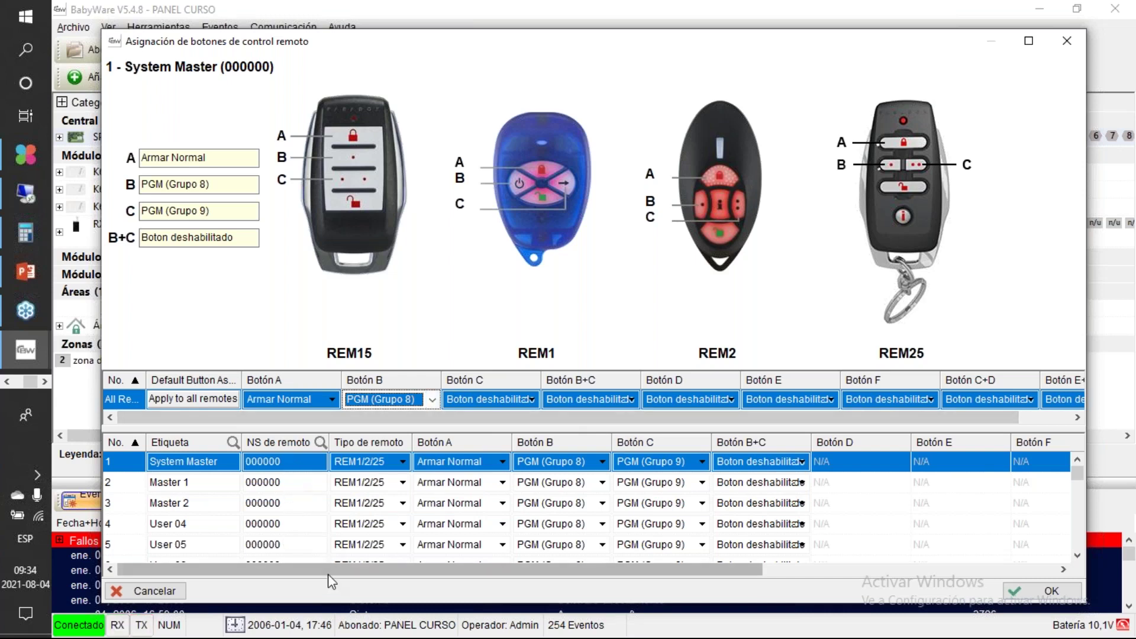
pyautogui.moveTo(333, 579); pyautogui.dragTo(612, 119)
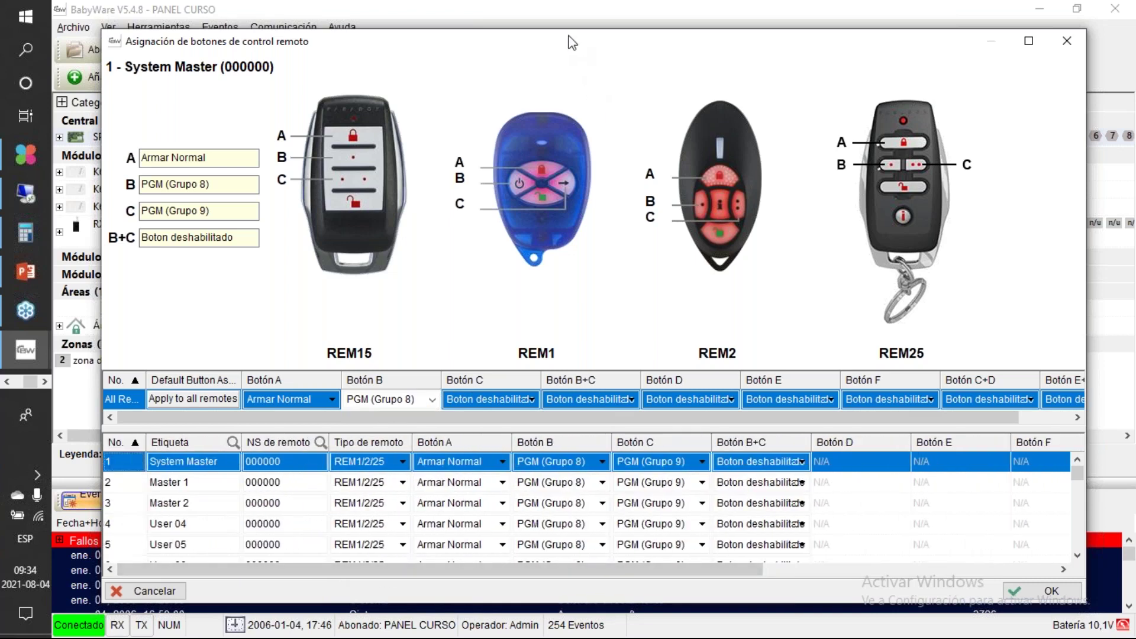
pyautogui.moveTo(484, 43); pyautogui.dragTo(439, 43)
pyautogui.moveTo(440, 37); pyautogui.dragTo(440, 35)
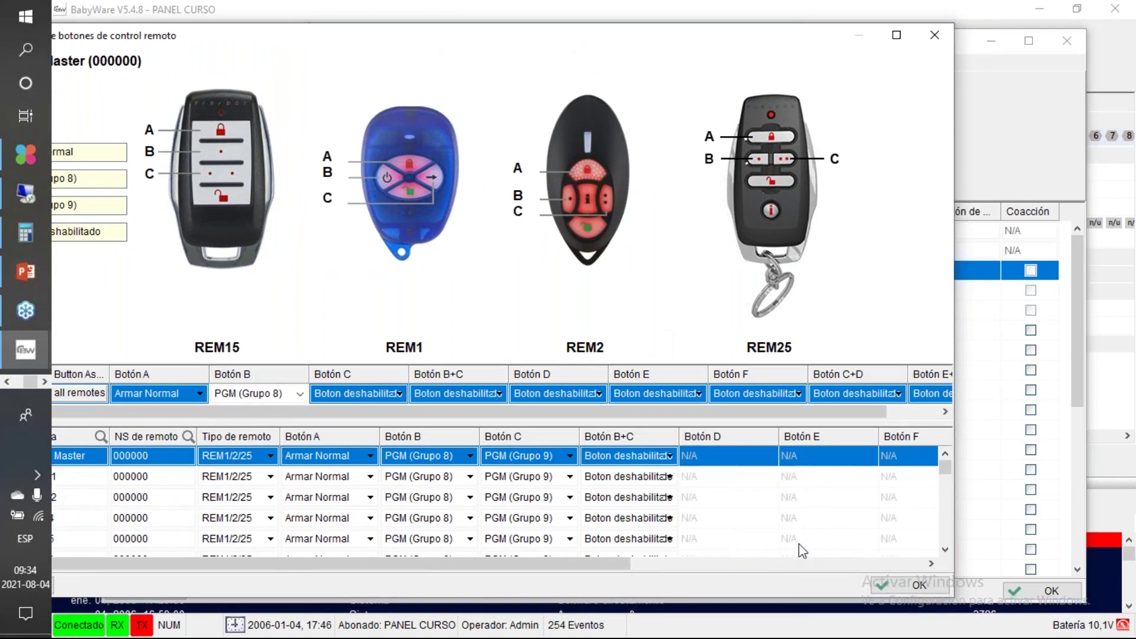
# Step: Confirm the remote button assignments, widen the Sólo activación de PGM column, and close Usuarios with OK
pyautogui.click(883, 581)
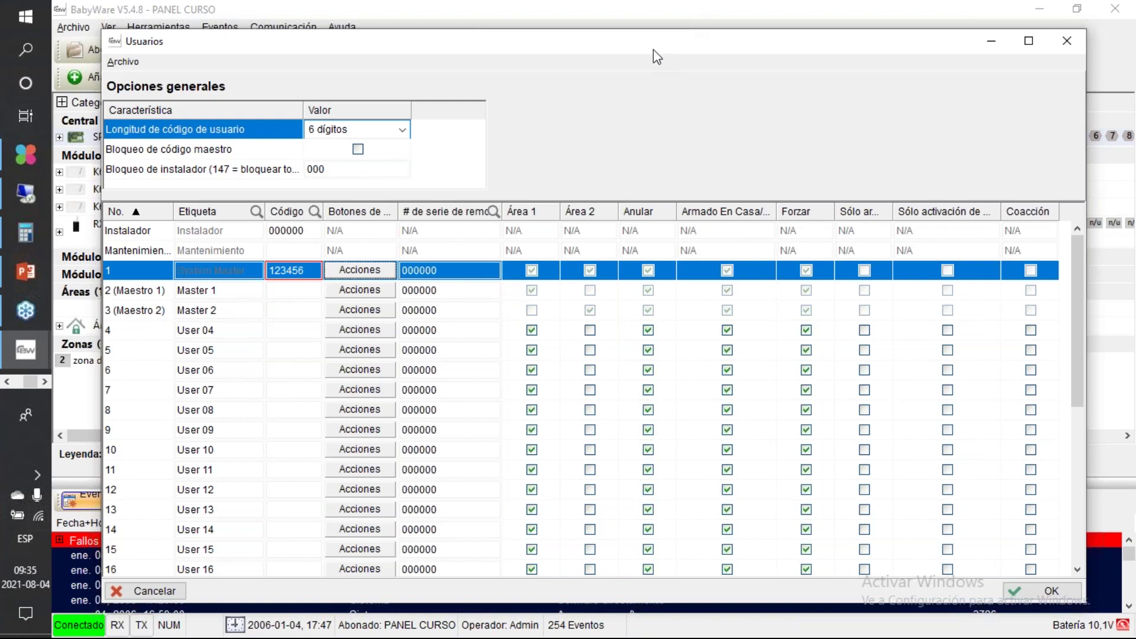
pyautogui.moveTo(654, 50); pyautogui.dragTo(512, 30)
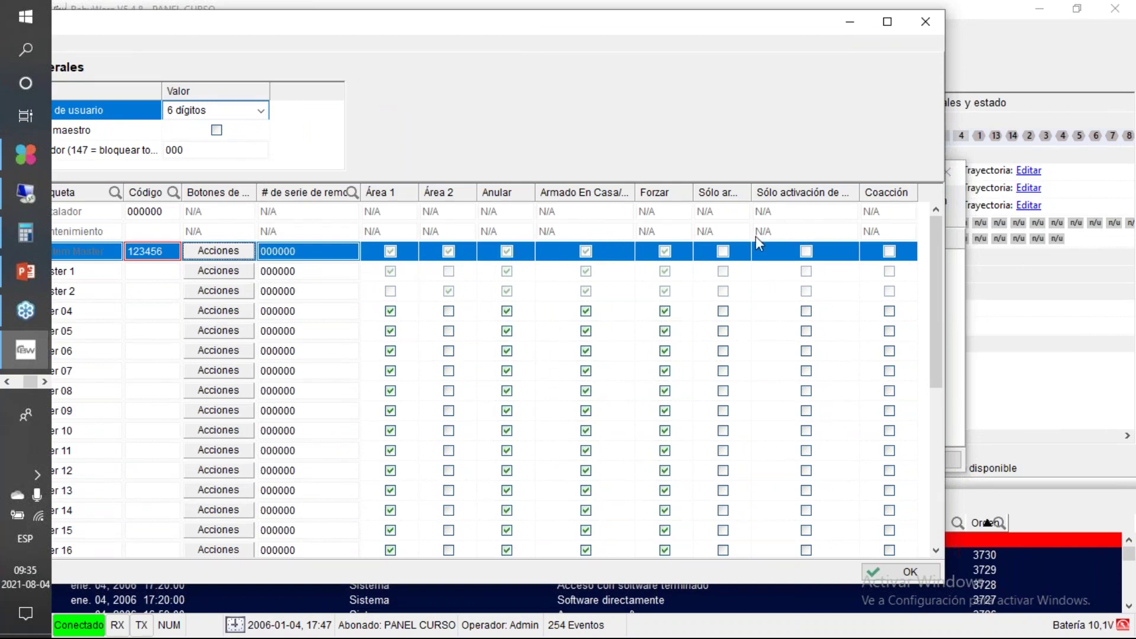
pyautogui.moveTo(788, 35); pyautogui.dragTo(573, 82)
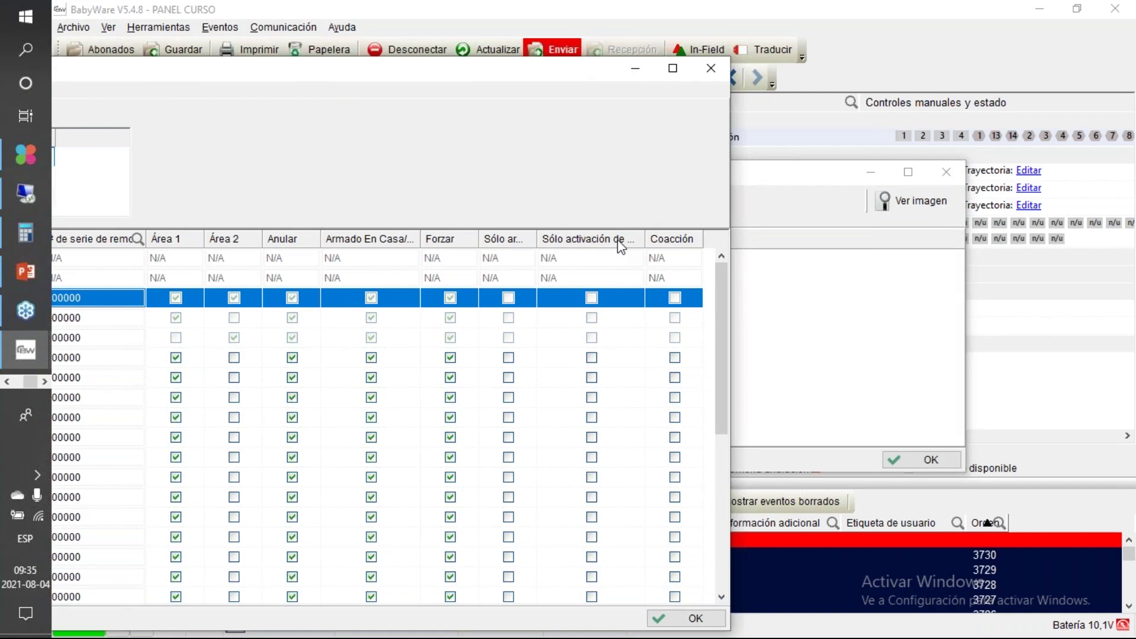
pyautogui.moveTo(645, 240); pyautogui.dragTo(678, 239)
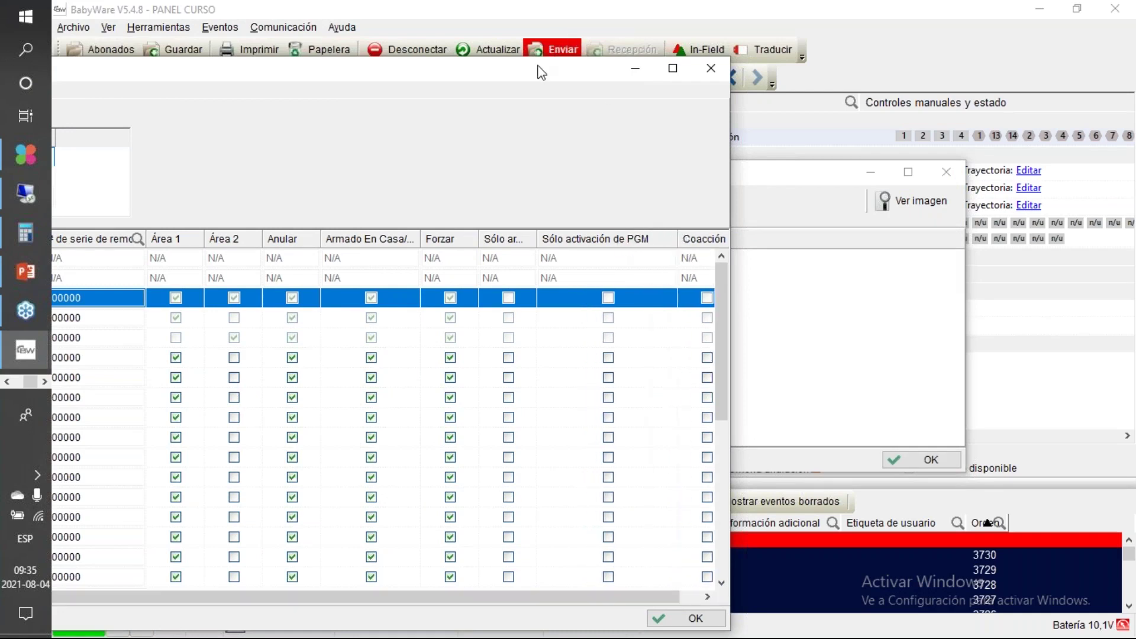
pyautogui.moveTo(535, 69); pyautogui.dragTo(836, 24)
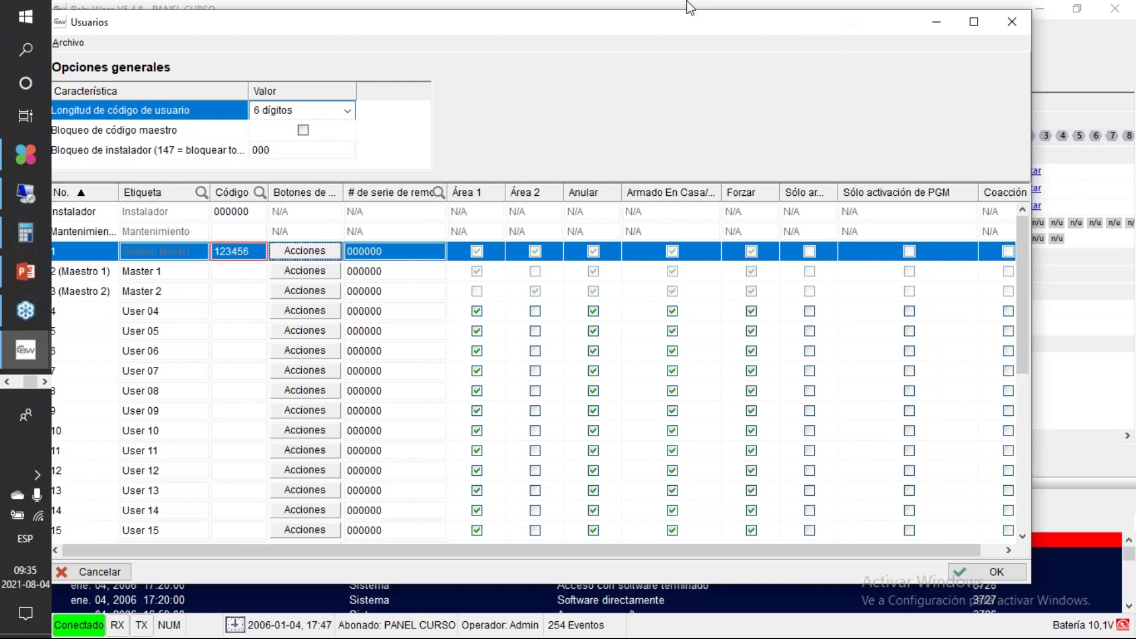
pyautogui.moveTo(673, 27); pyautogui.dragTo(498, 32)
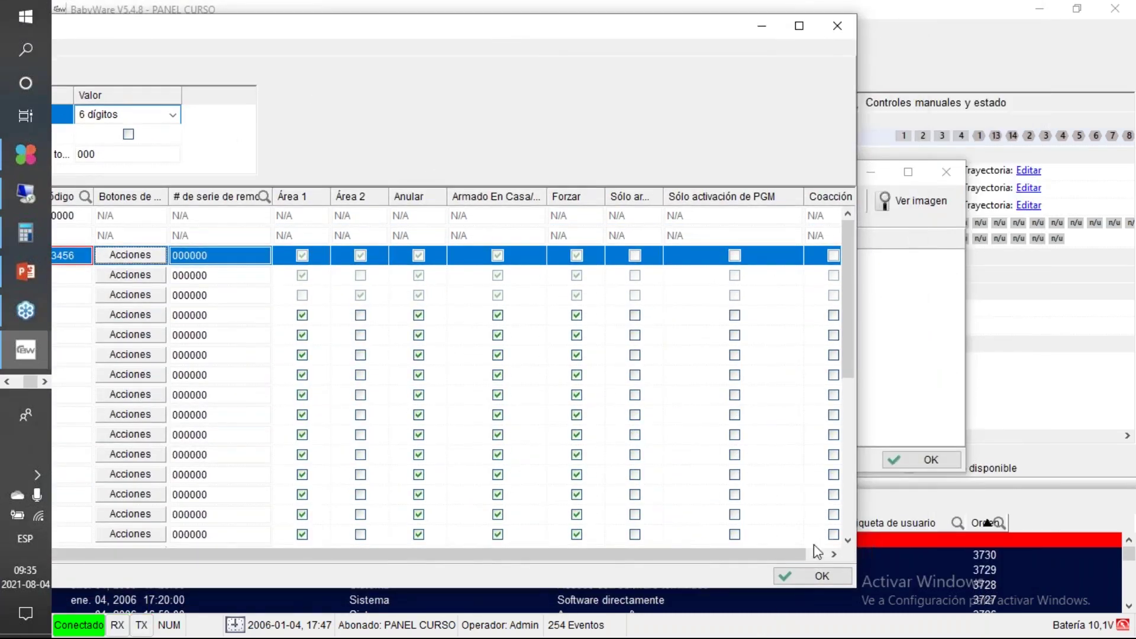
pyautogui.click(804, 577)
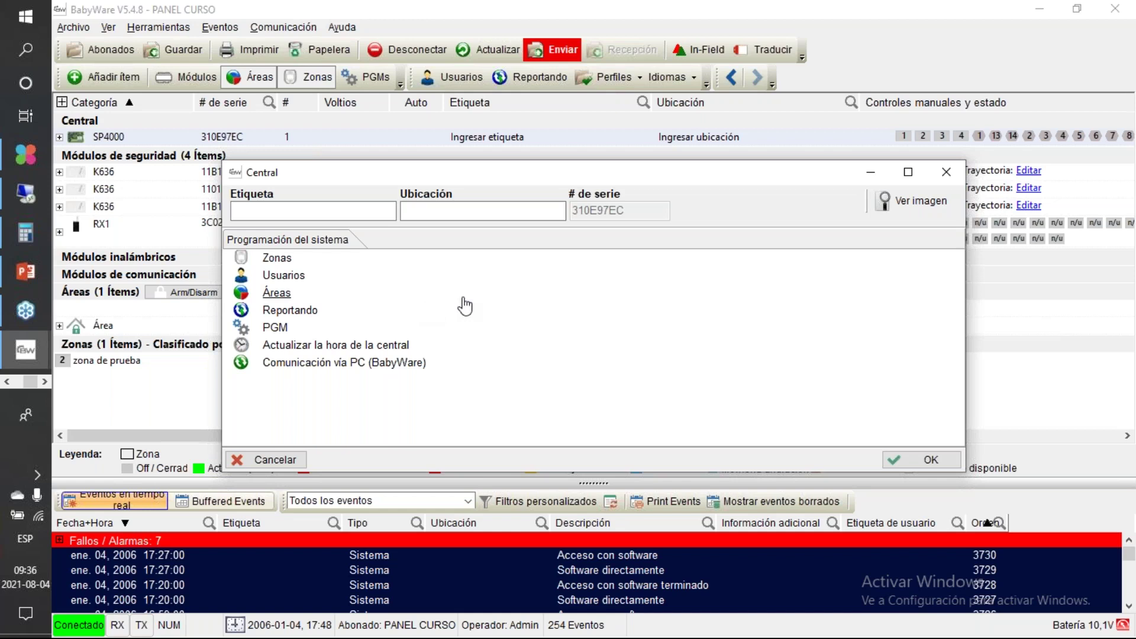
# Step: Close the Central programming window and dismiss the Archivo menu, returning to PANEL CURSO
pyautogui.moveTo(529, 178); pyautogui.dragTo(309, 186)
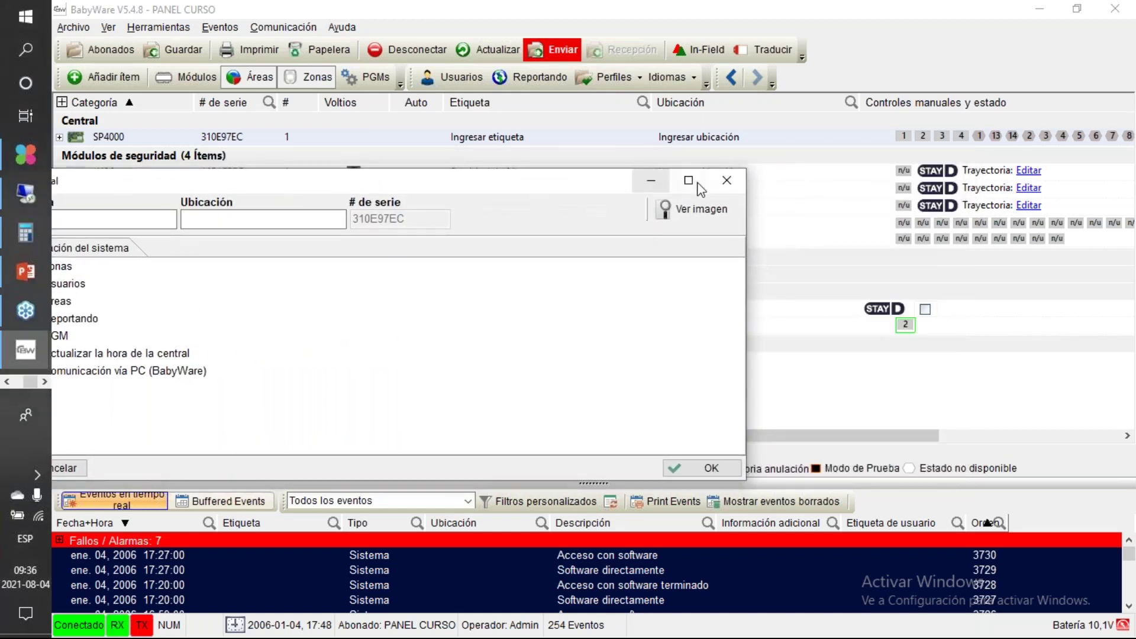
pyautogui.click(723, 181)
pyautogui.click(77, 27)
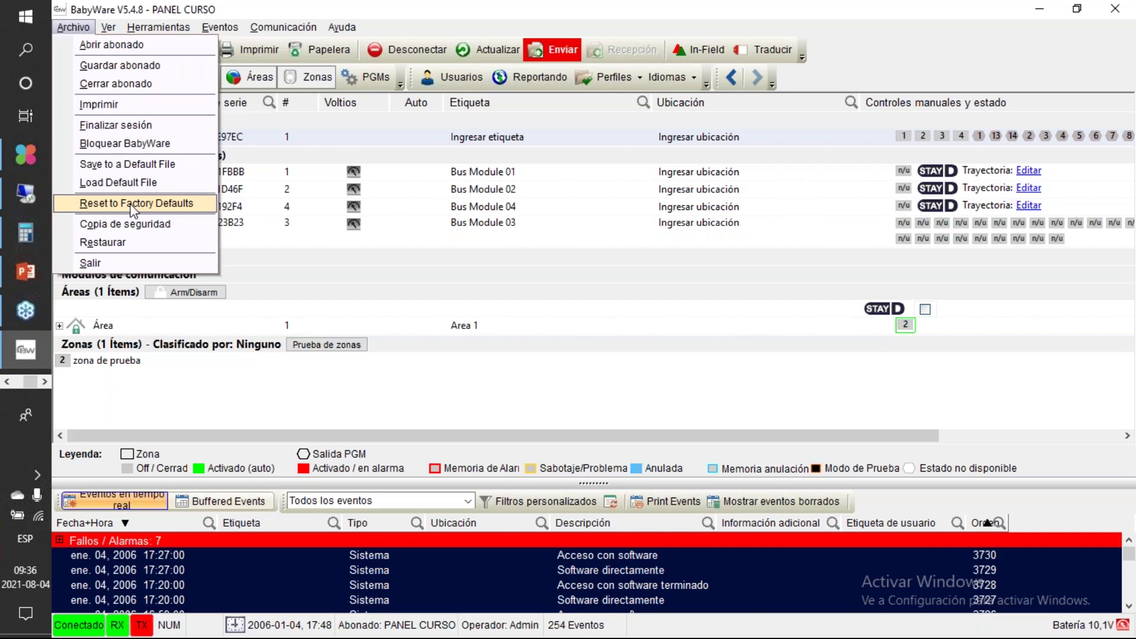
pyautogui.click(312, 397)
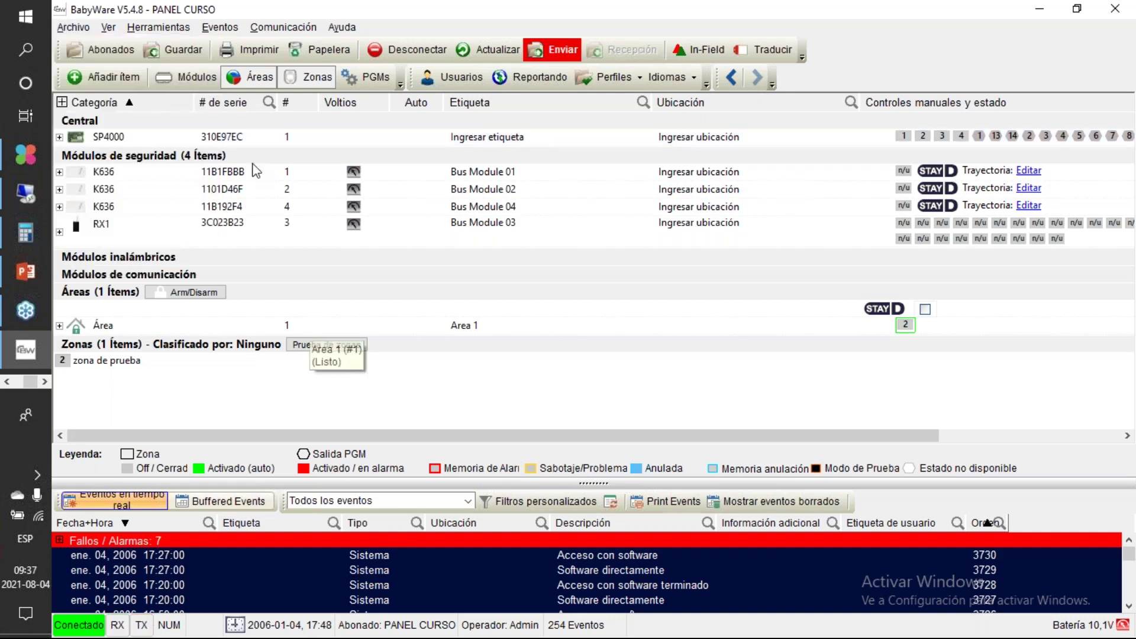
pyautogui.moveTo(247, 180)
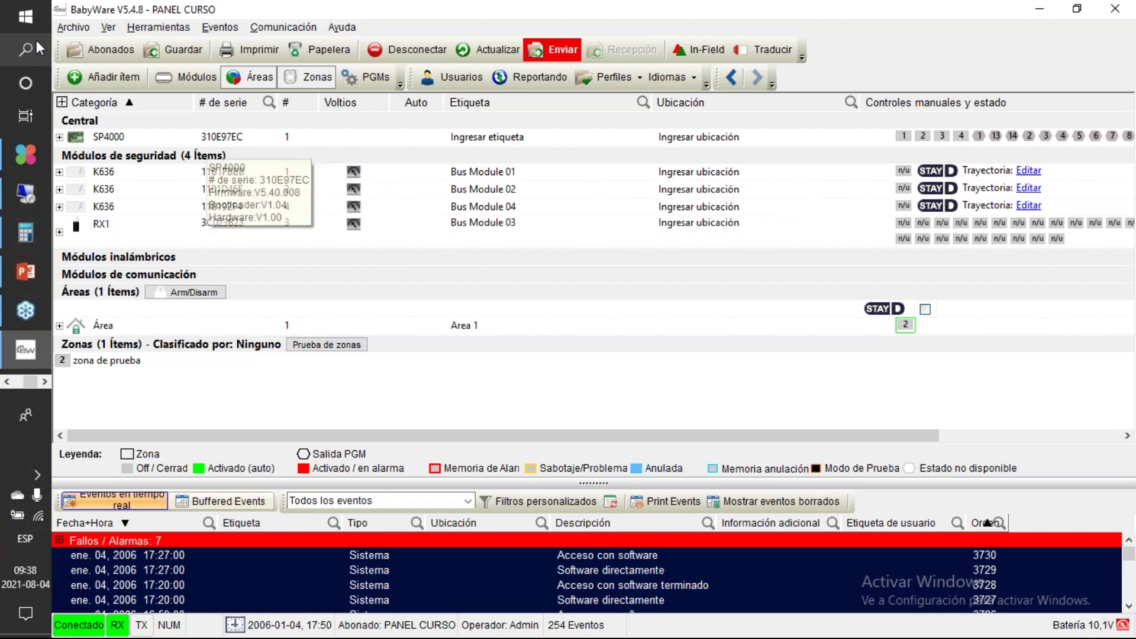
# Step: Reopen the SP4000 central's programming window and move it up and right
pyautogui.doubleClick(121, 139)
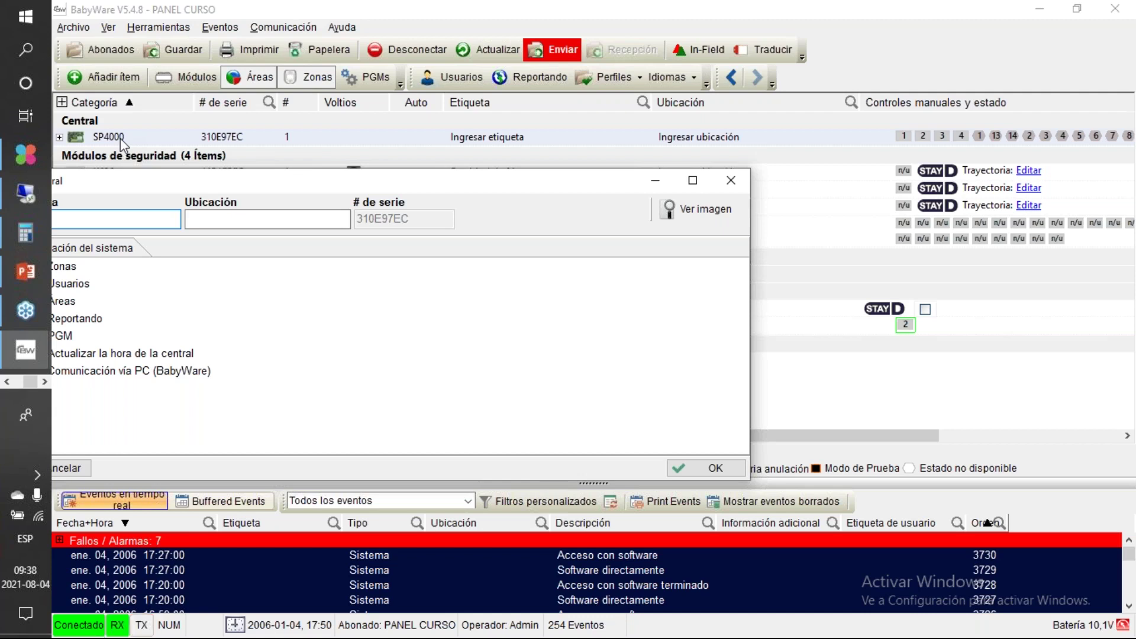
pyautogui.moveTo(334, 184); pyautogui.dragTo(422, 131)
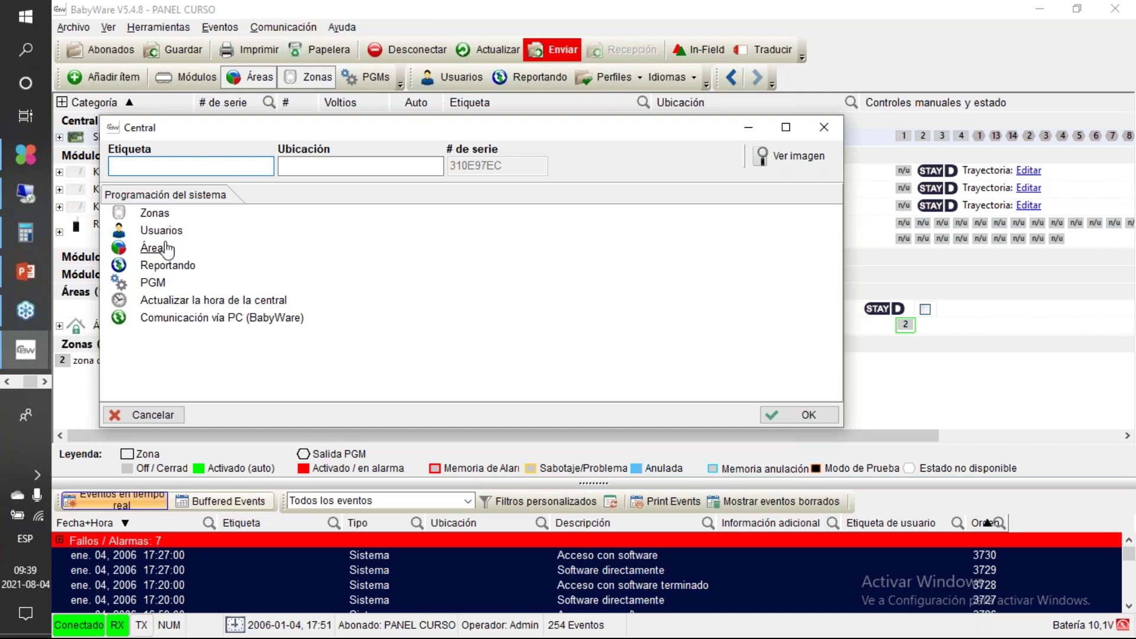
# Step: Open Áreas and begin editing Area 1's Retardo de salida, currently 5 seconds
pyautogui.click(167, 245)
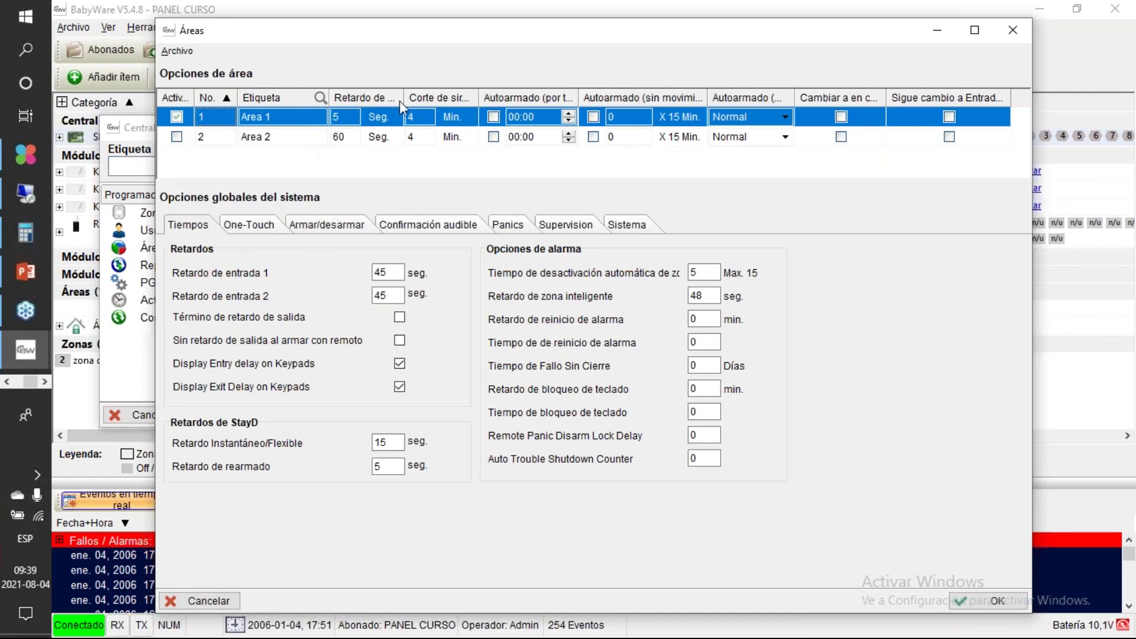
pyautogui.moveTo(403, 98); pyautogui.dragTo(453, 98)
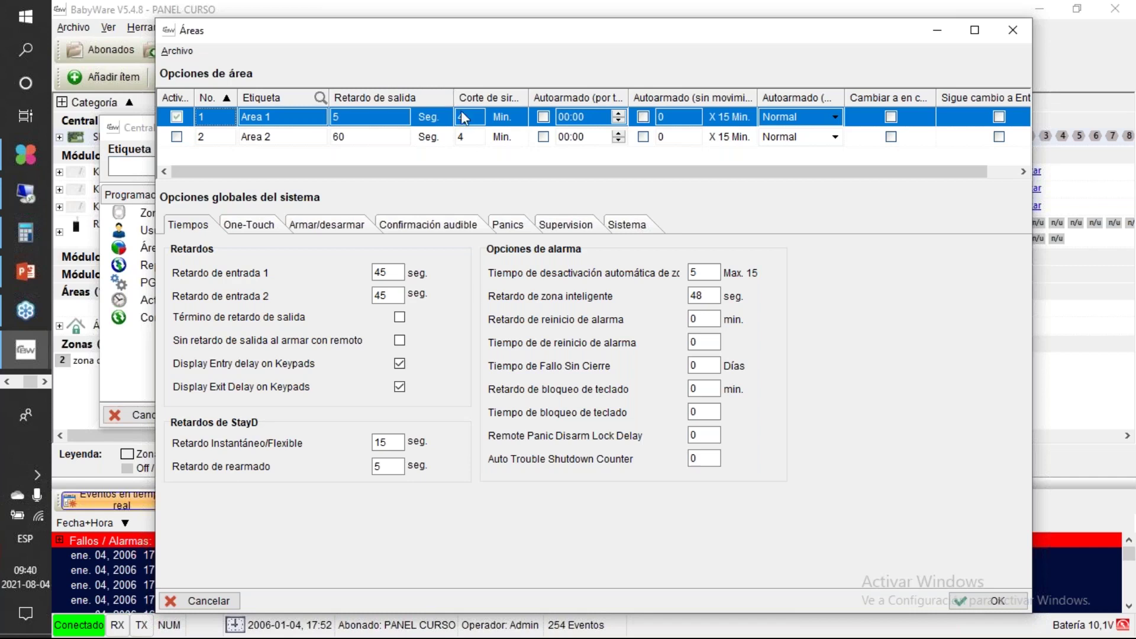
pyautogui.click(383, 116)
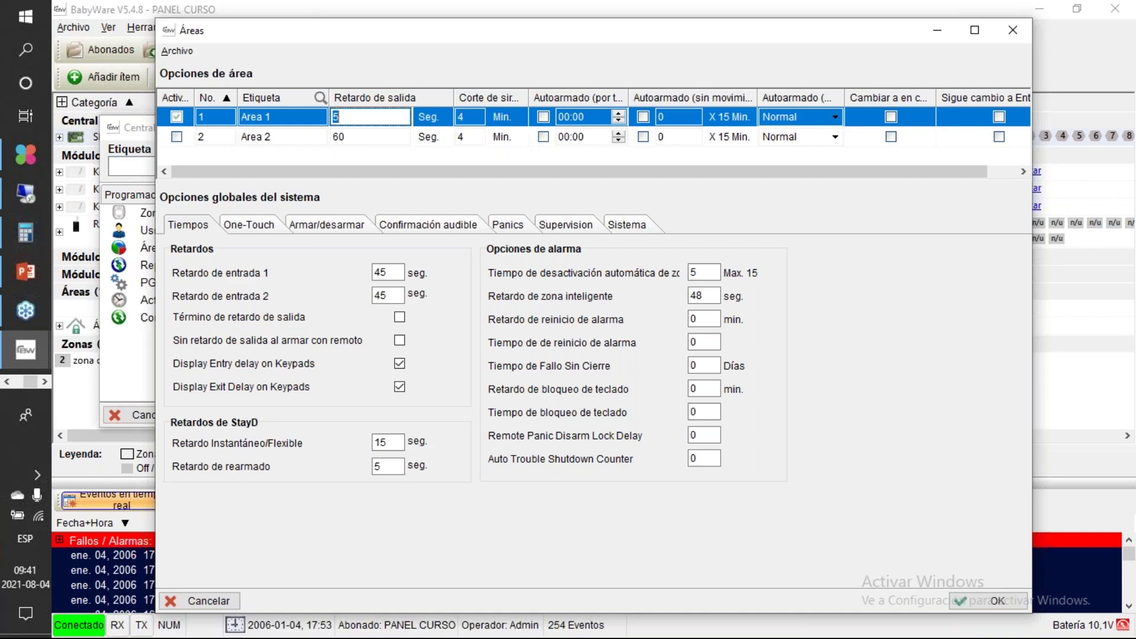
# Step: Enter 50 seconds as Area 1's exit delay and commit it
pyautogui.write('50')
pyautogui.moveTo(528, 97); pyautogui.dragTo(551, 102)
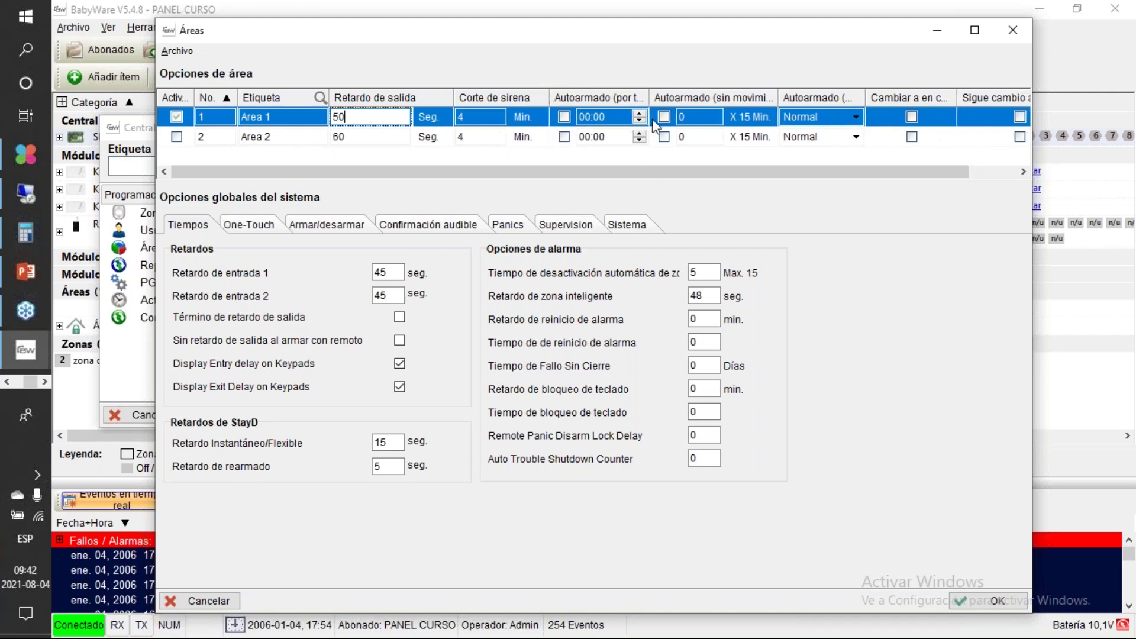
pyautogui.moveTo(649, 99); pyautogui.dragTo(655, 173)
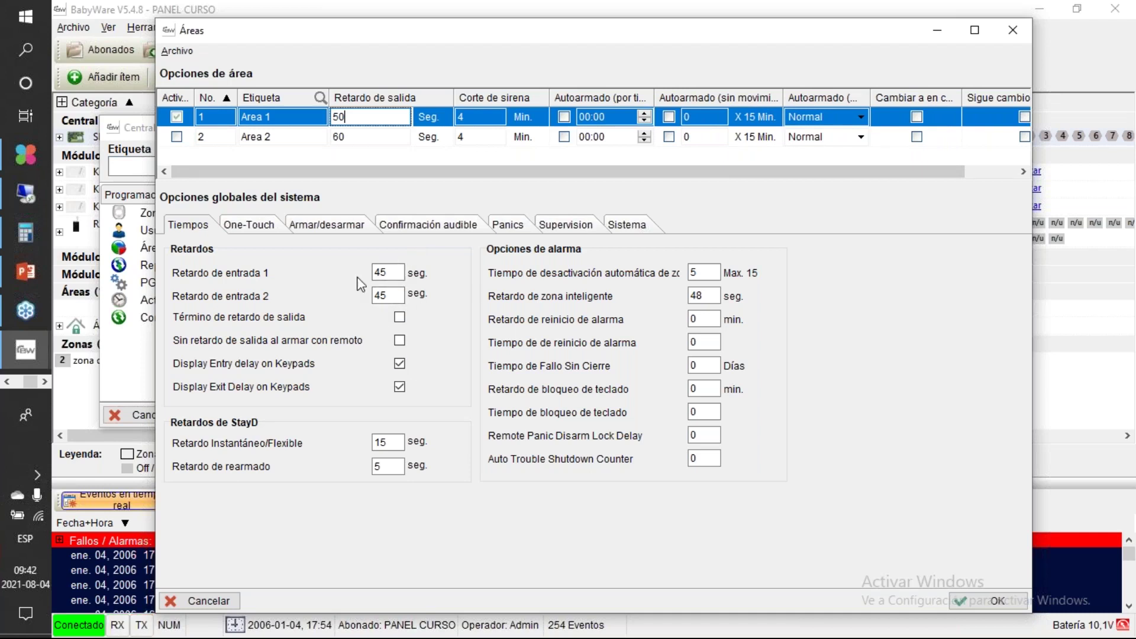
pyautogui.click(403, 273)
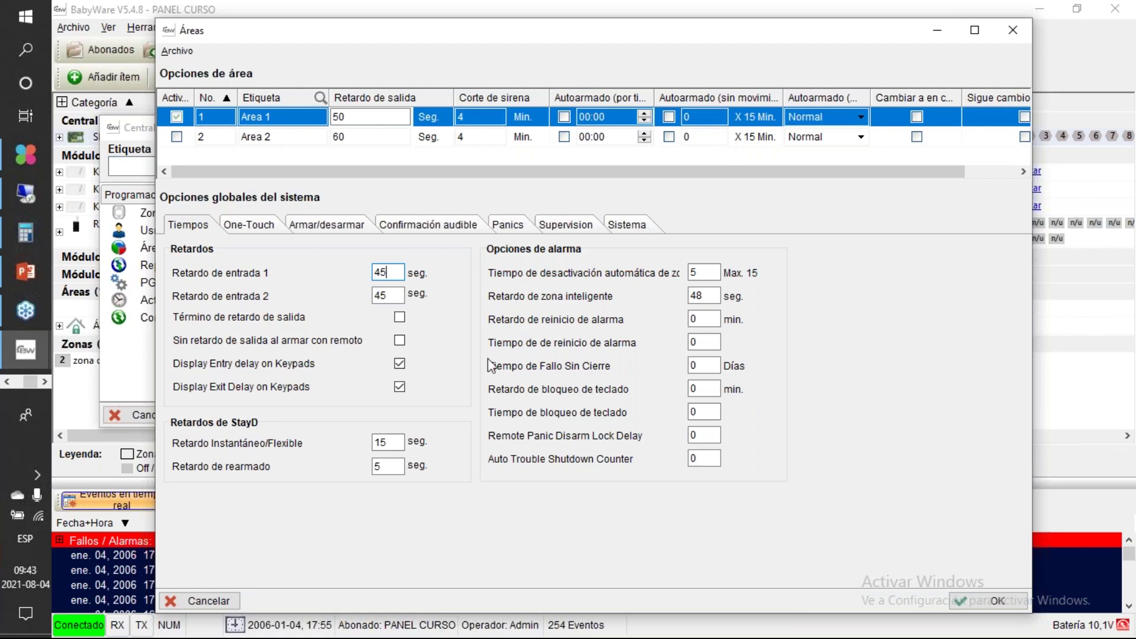
# Step: Browse the One-Touch and Armar/desarmar options, ending on the Confirmación audible settings
pyautogui.click(278, 230)
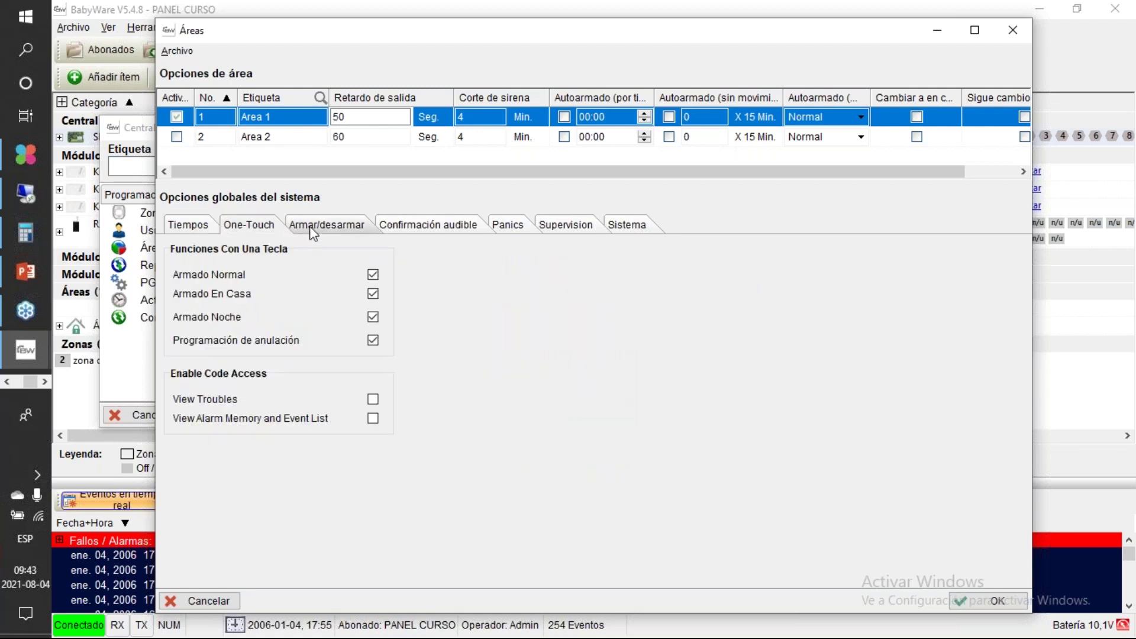
pyautogui.click(324, 231)
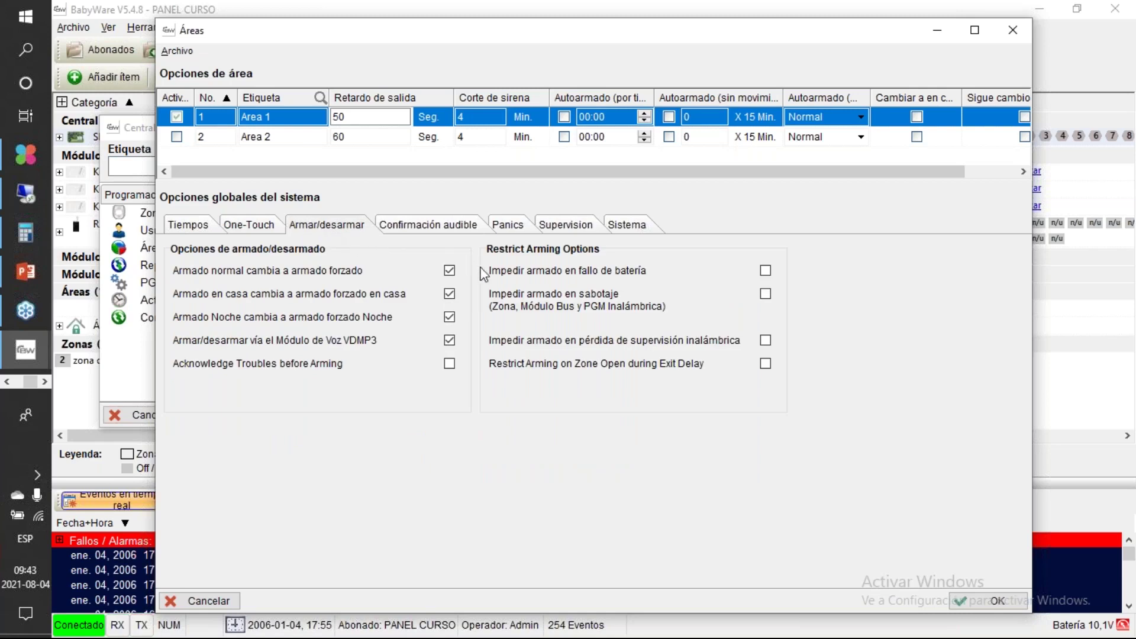
pyautogui.click(453, 231)
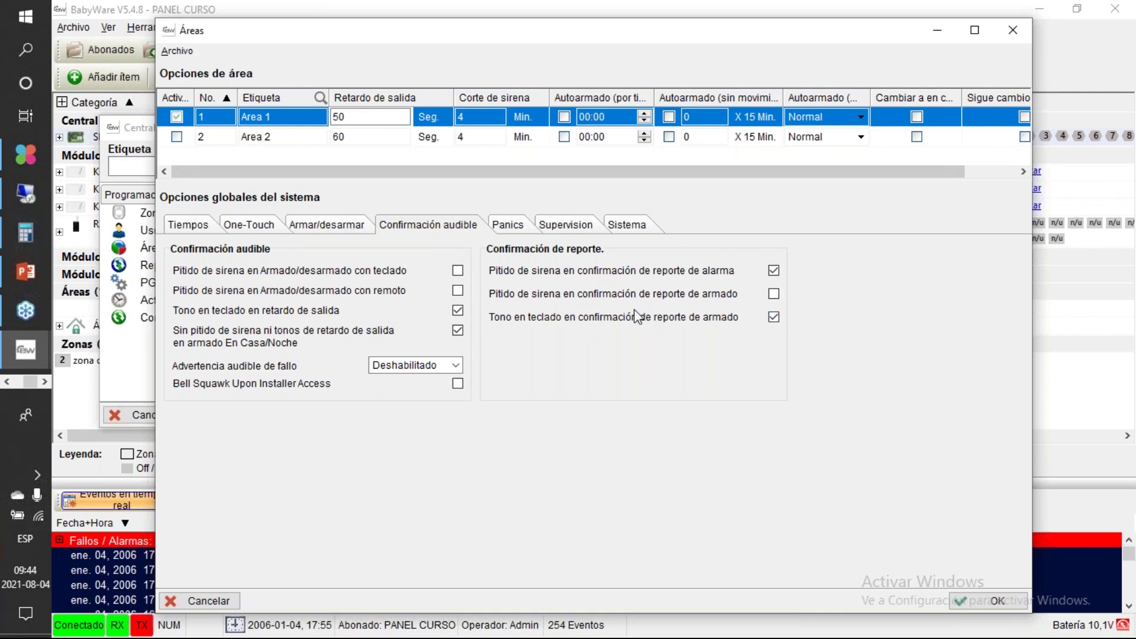
# Step: Enable siren beeps for arming report confirmation and for keypad and remote arming/disarming
pyautogui.click(774, 296)
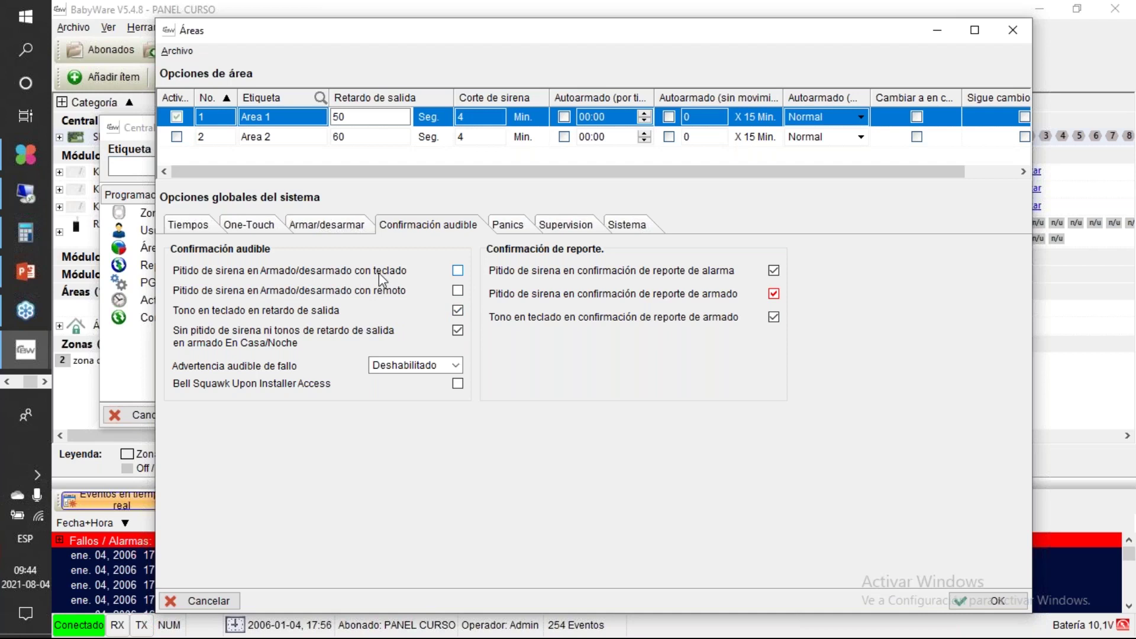
pyautogui.click(457, 270)
pyautogui.click(458, 290)
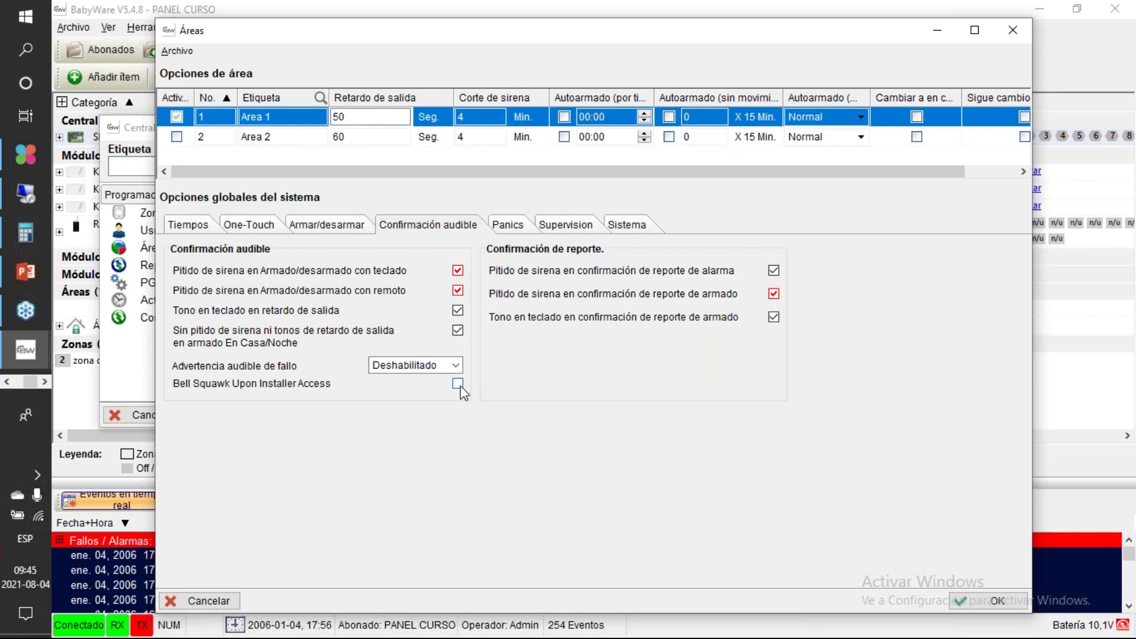
# Step: Check the Panics tab leaving Pánico 1 Deshabilitado, then view the Supervision and Sistema tabs
pyautogui.click(515, 232)
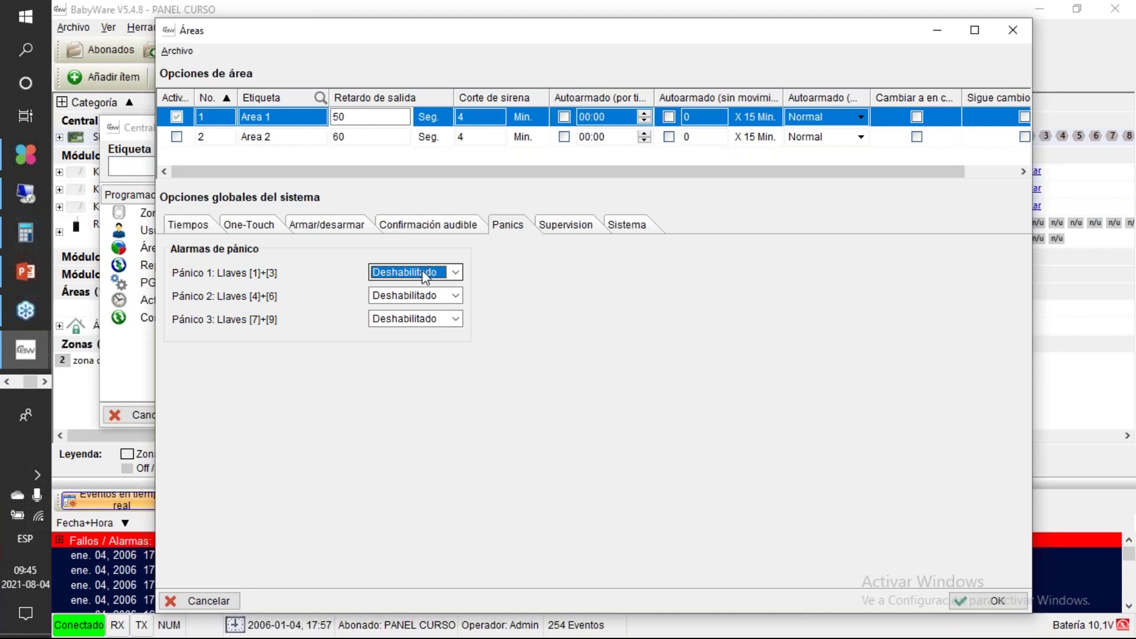
pyautogui.click(456, 273)
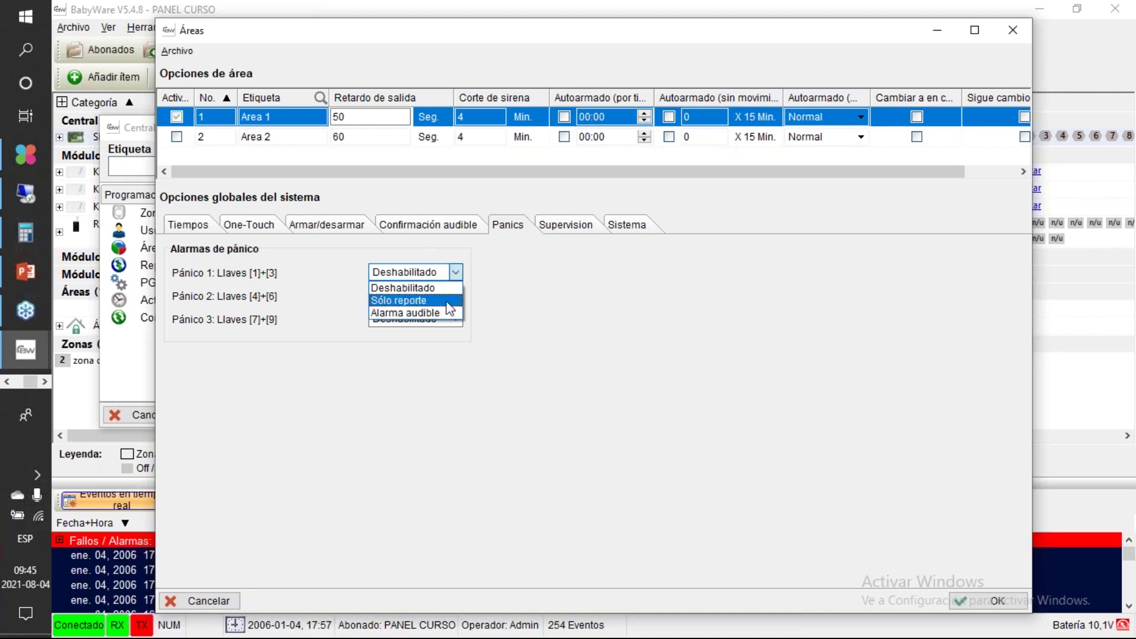
pyautogui.click(503, 269)
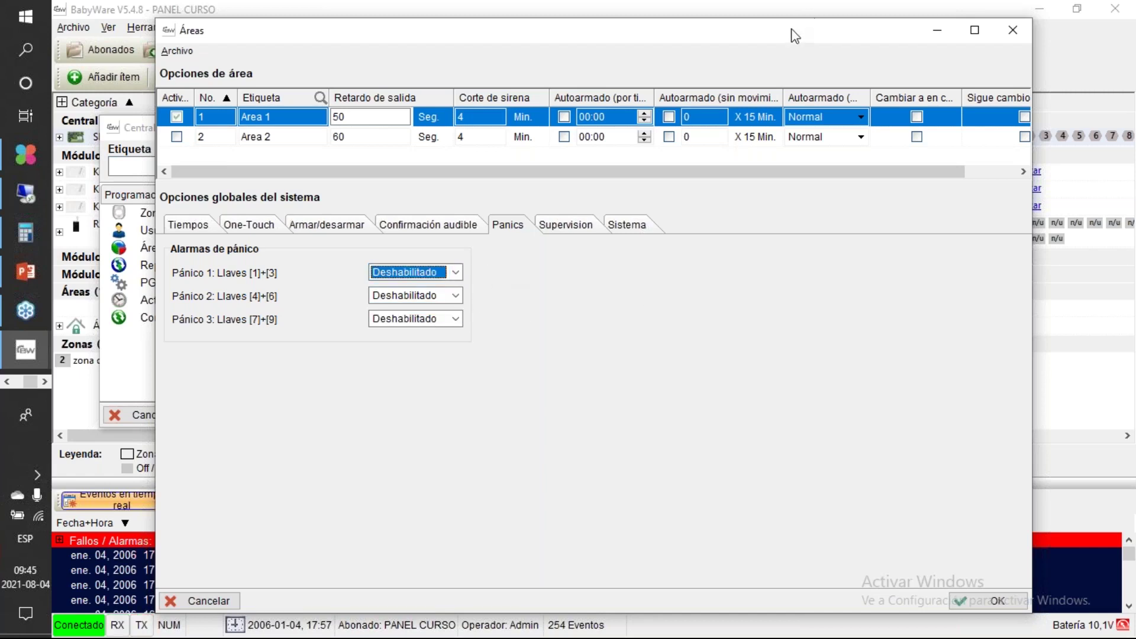
pyautogui.moveTo(795, 36); pyautogui.dragTo(625, 24)
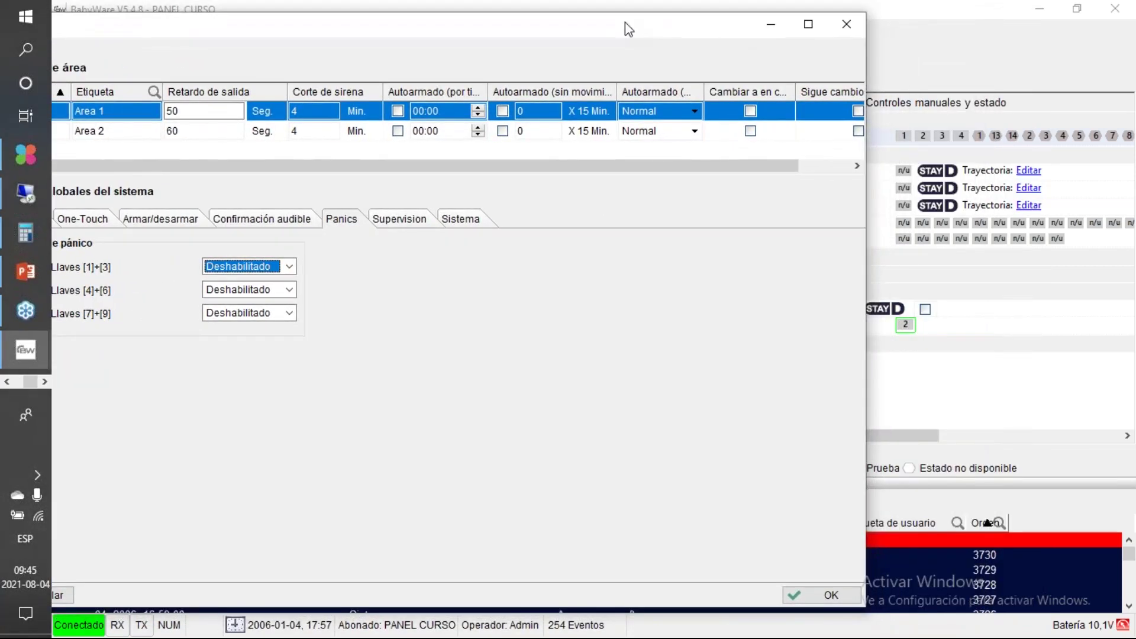
pyautogui.click(416, 221)
pyautogui.moveTo(473, 30); pyautogui.dragTo(561, 17)
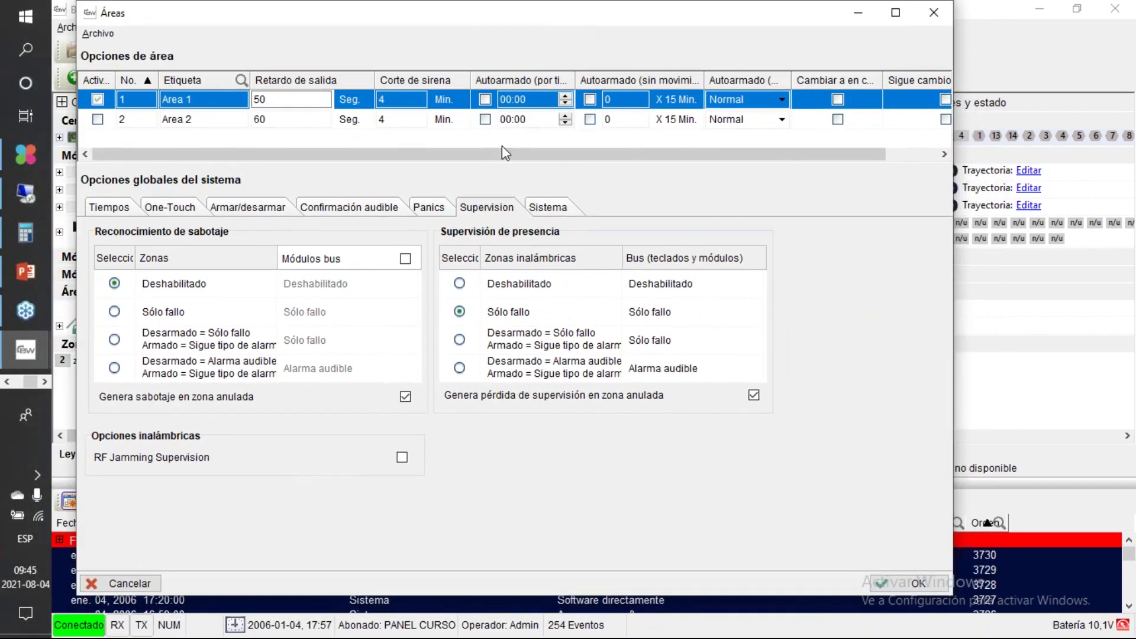
pyautogui.click(539, 207)
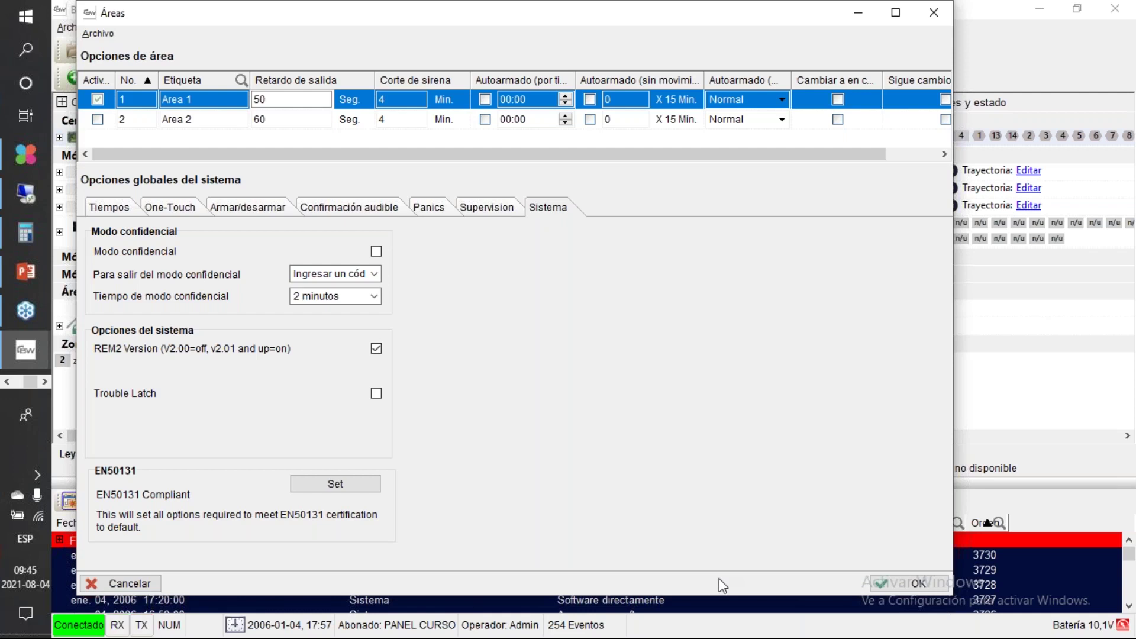
# Step: Save Áreas, open Reportando, and keep ADEMCO CONTACT ID for Teléfono #1 / Receptor #1
pyautogui.click(875, 588)
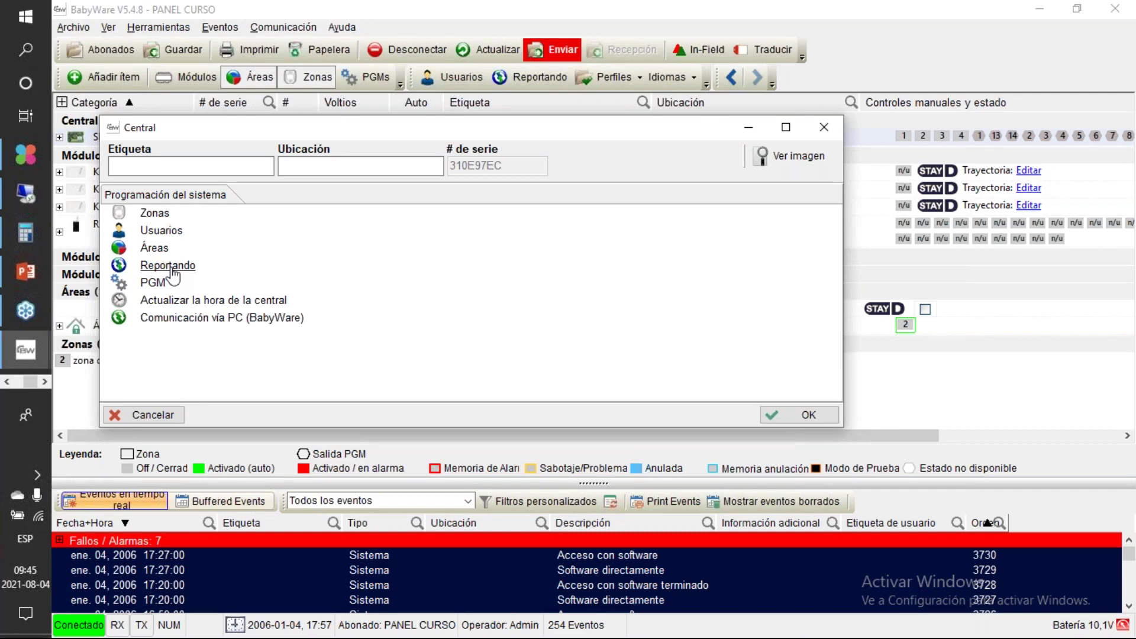
pyautogui.click(170, 267)
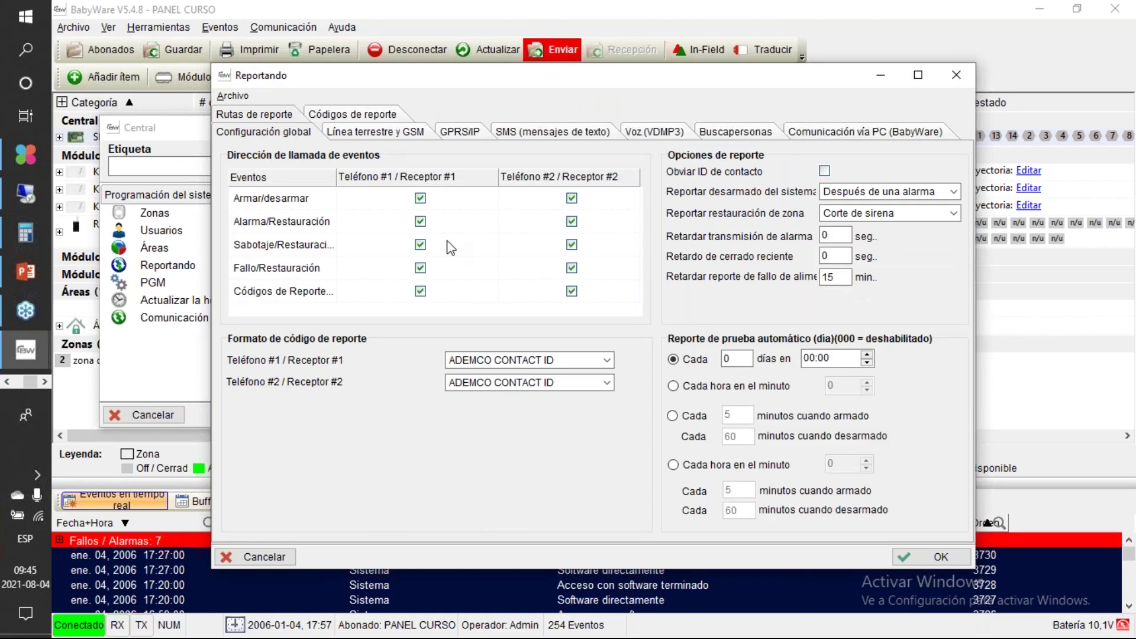
pyautogui.moveTo(535, 84); pyautogui.dragTo(424, 76)
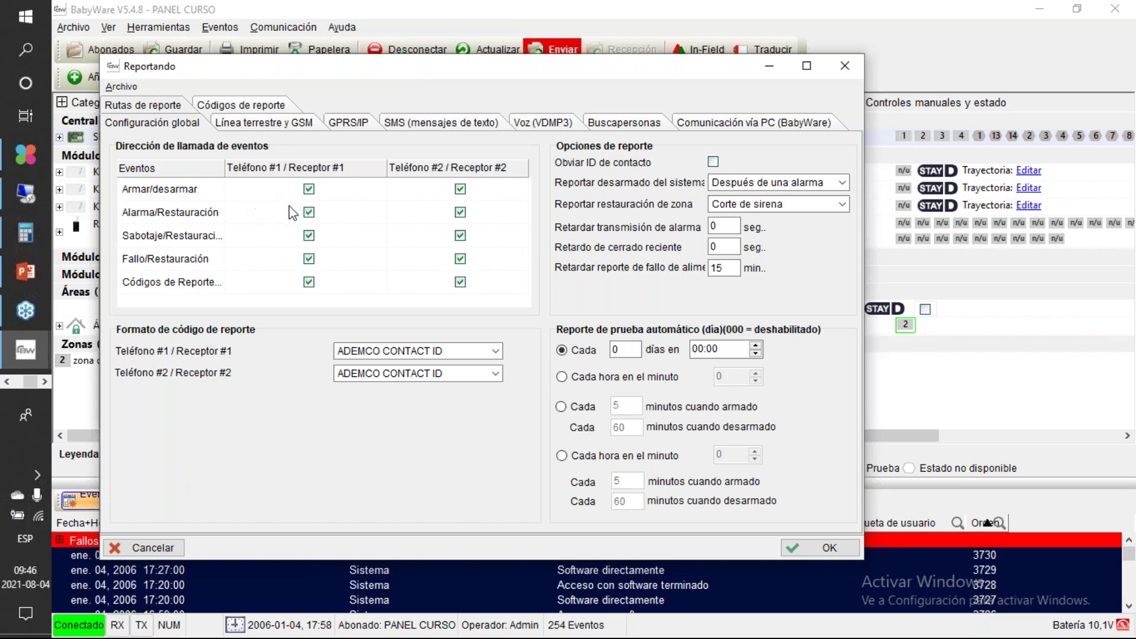
pyautogui.click(379, 349)
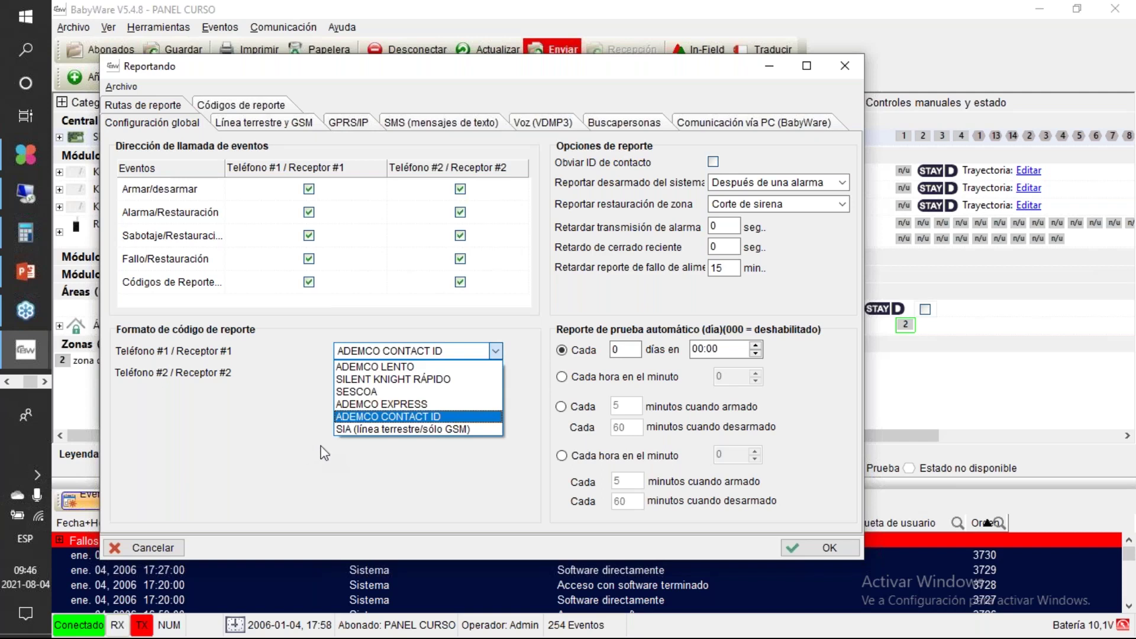
pyautogui.click(370, 417)
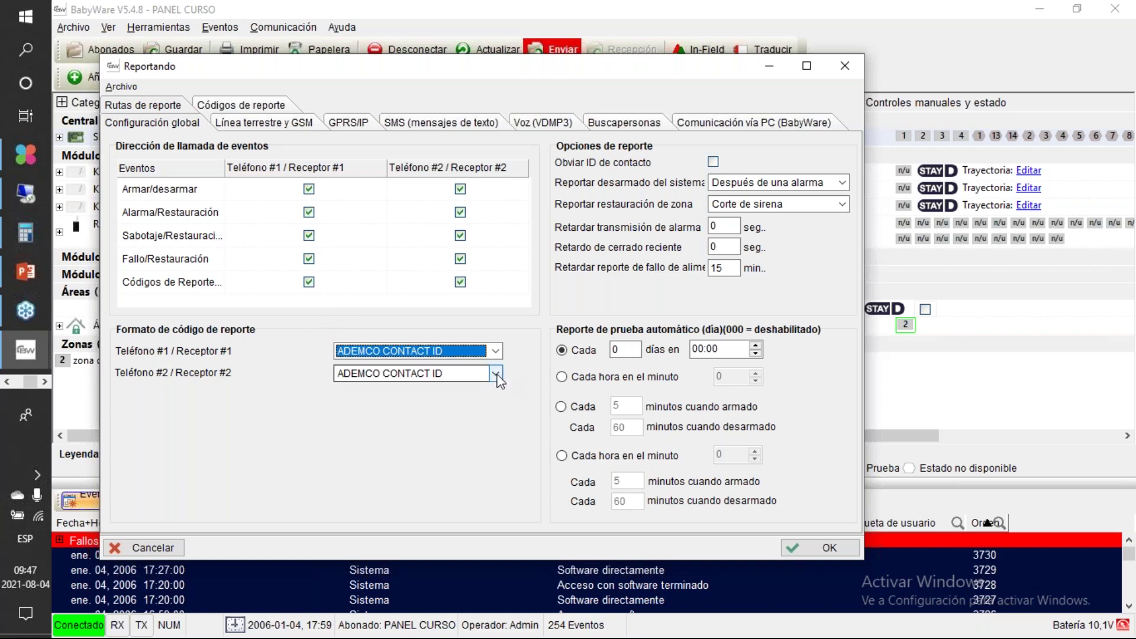
# Step: On the landline/GSM settings, enter the reporting phone number and replace the Área 1 account number
pyautogui.click(291, 125)
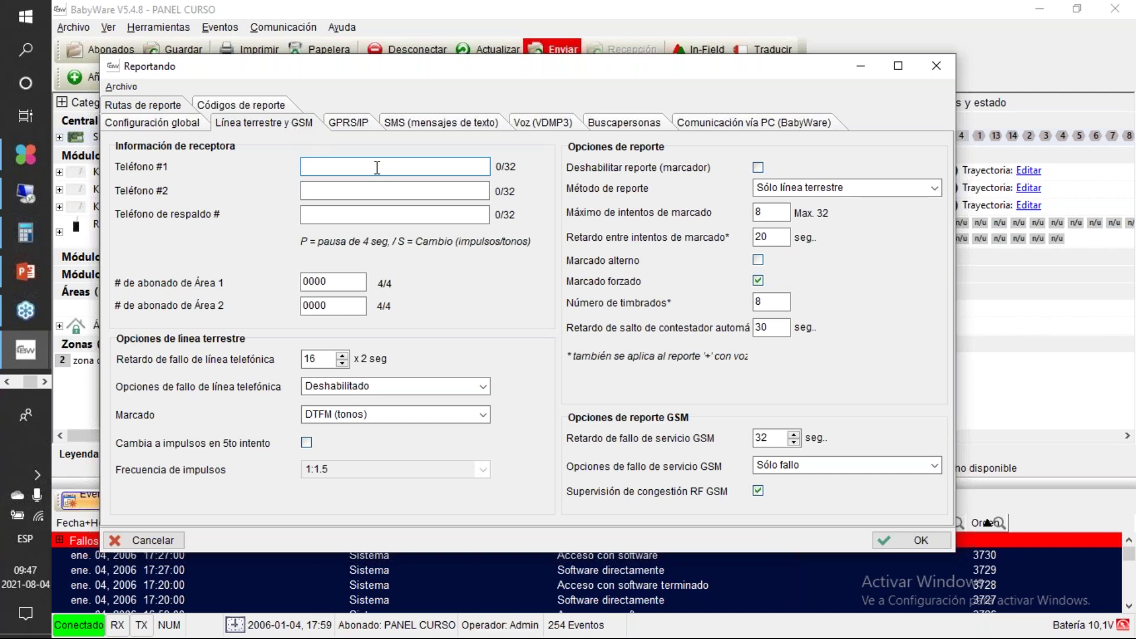
pyautogui.write('67196866')
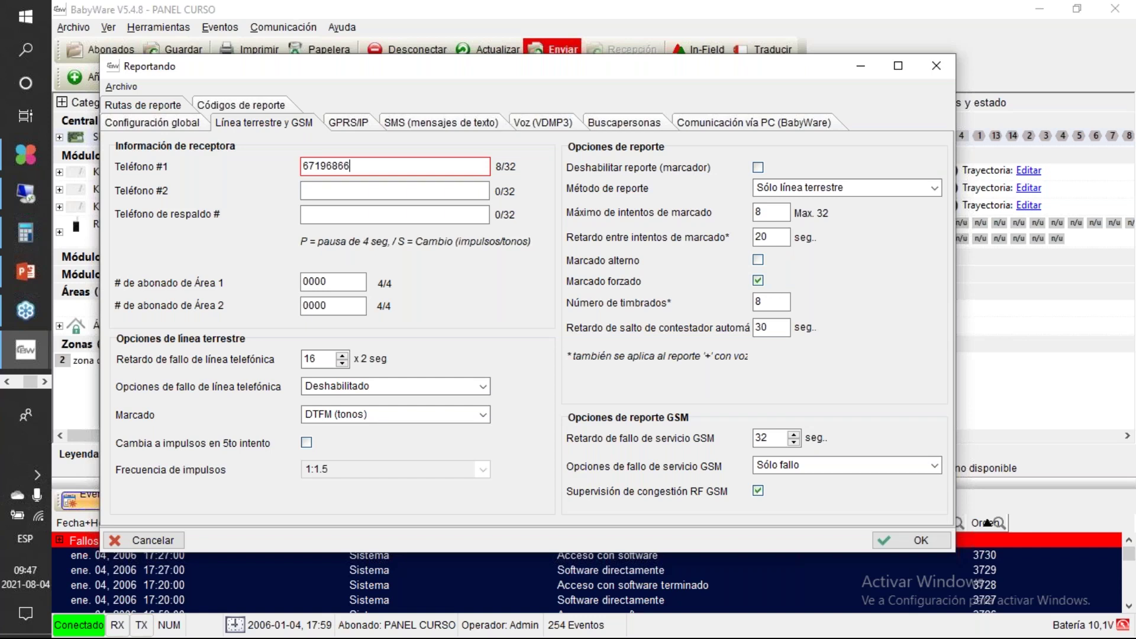
pyautogui.moveTo(333, 287); pyautogui.dragTo(306, 286)
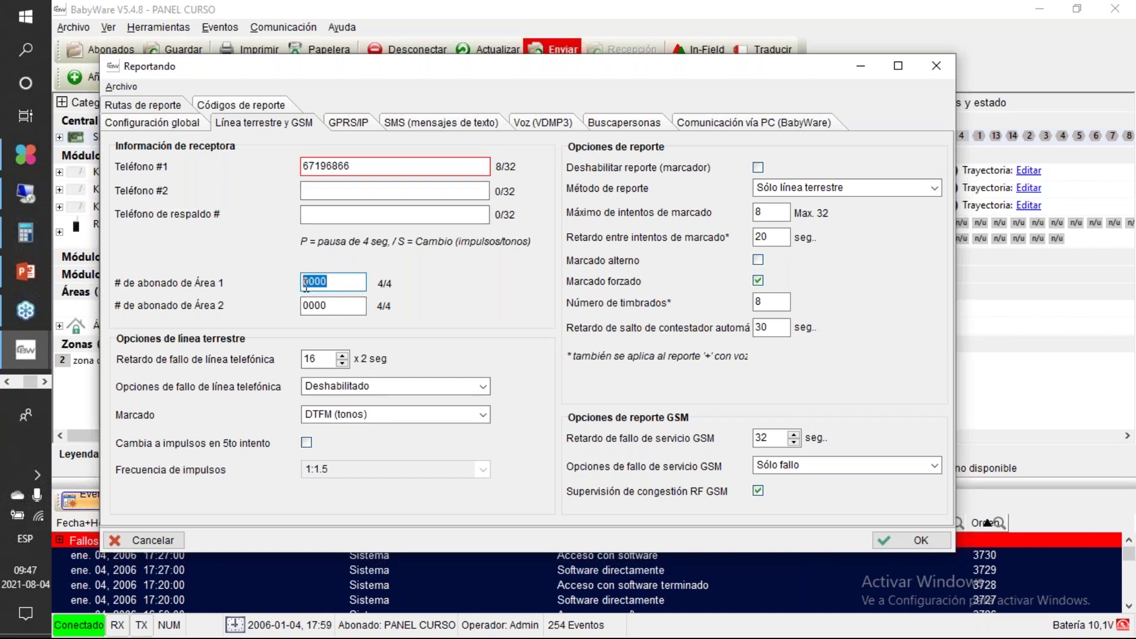
pyautogui.write('AAA')
pyautogui.press('BackSpace')
pyautogui.press('BackSpace')
pyautogui.press('BackSpace')
pyautogui.write('1111')
# Step: Review dialing attempts and answering-machine delay, keep tone dialing, and bring up the GPRS/IP settings
pyautogui.click(781, 213)
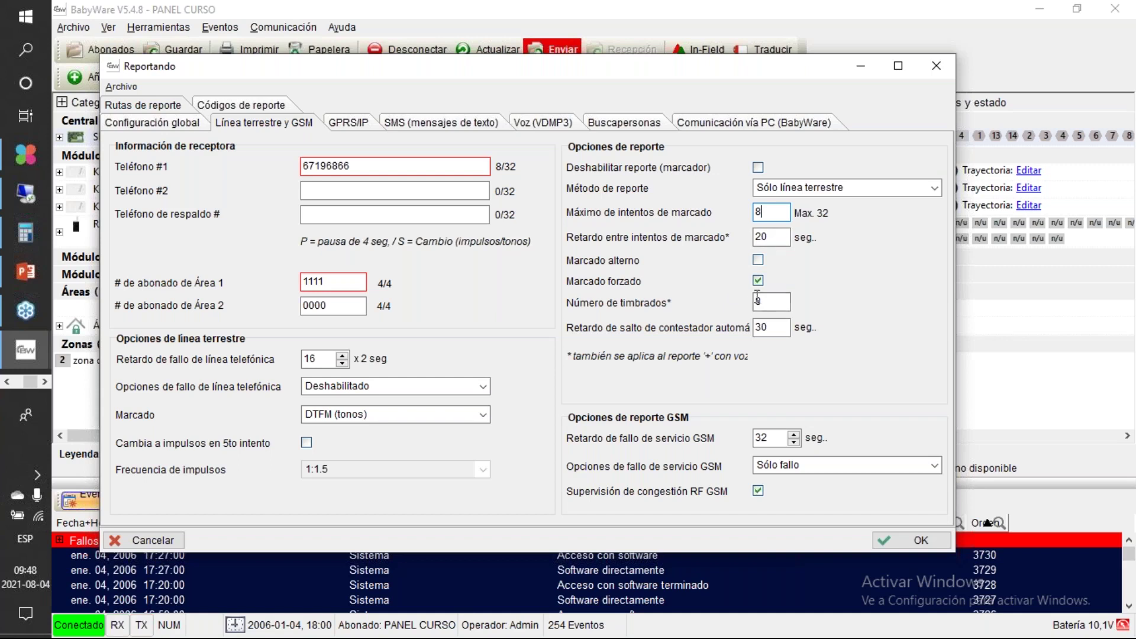
pyautogui.click(774, 328)
pyautogui.click(470, 416)
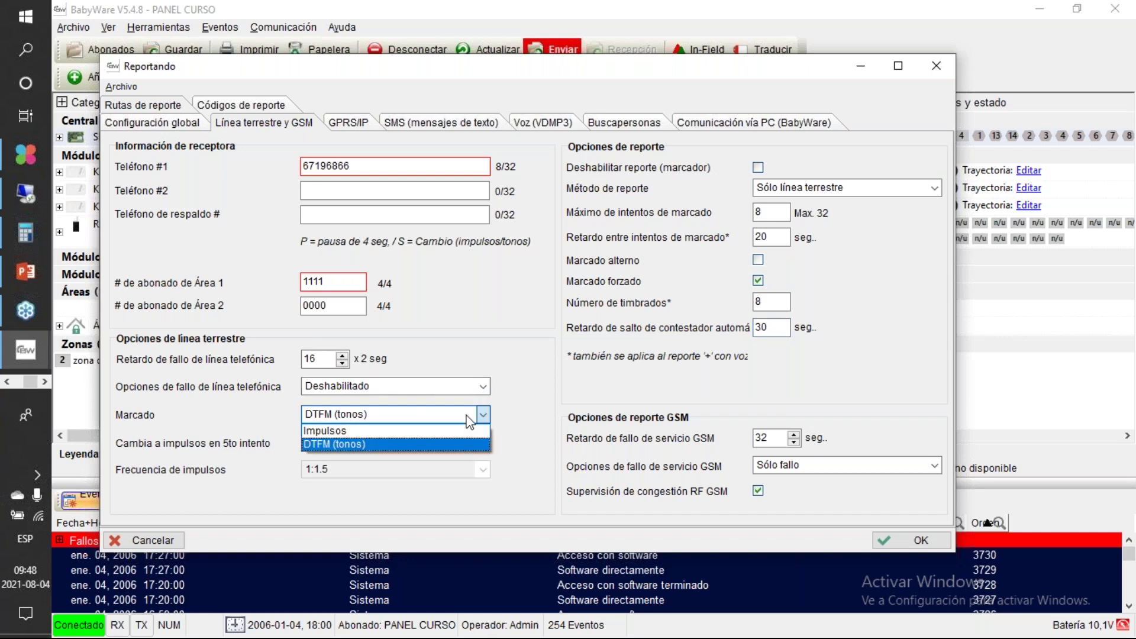
pyautogui.click(506, 405)
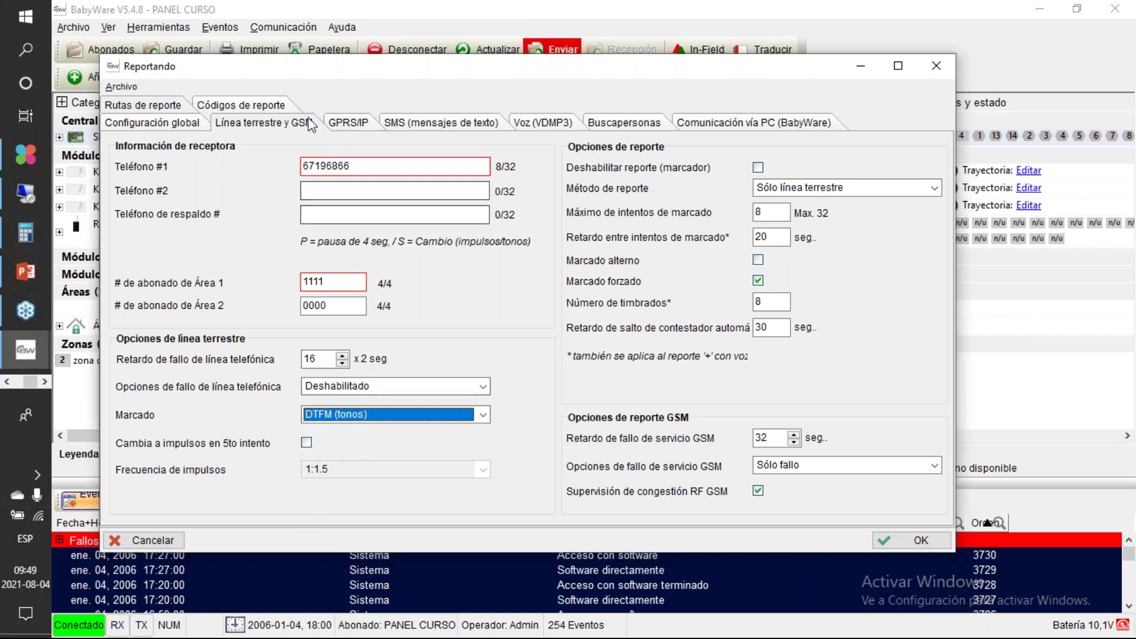
pyautogui.click(356, 123)
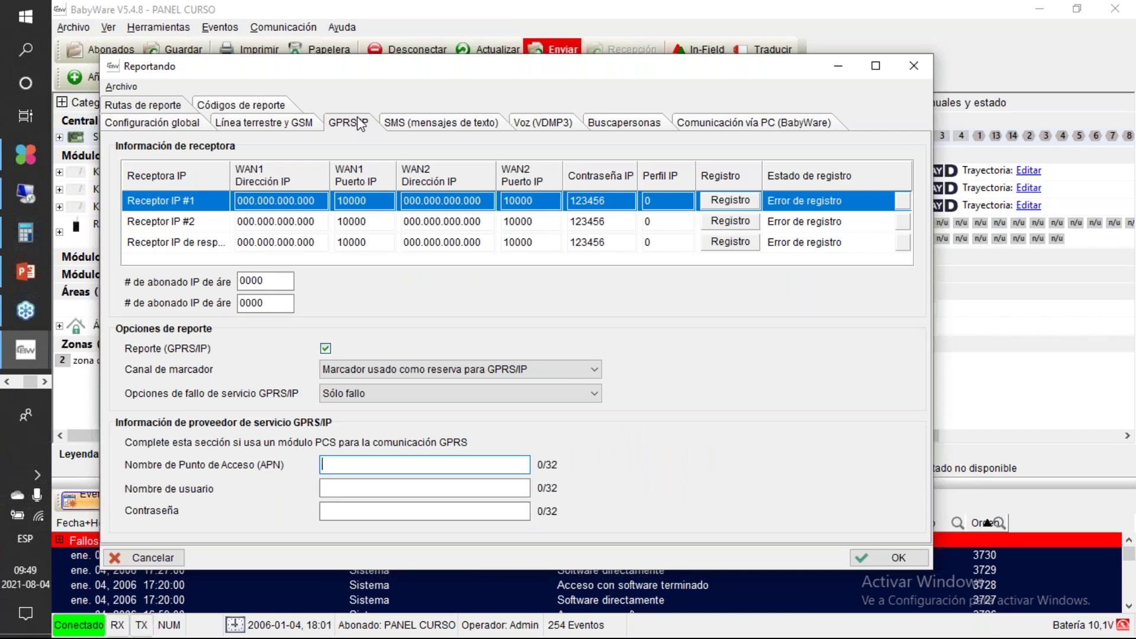
# Step: Set IP receiver #1's WAN1 address to 083.125.255.146
pyautogui.click(245, 204)
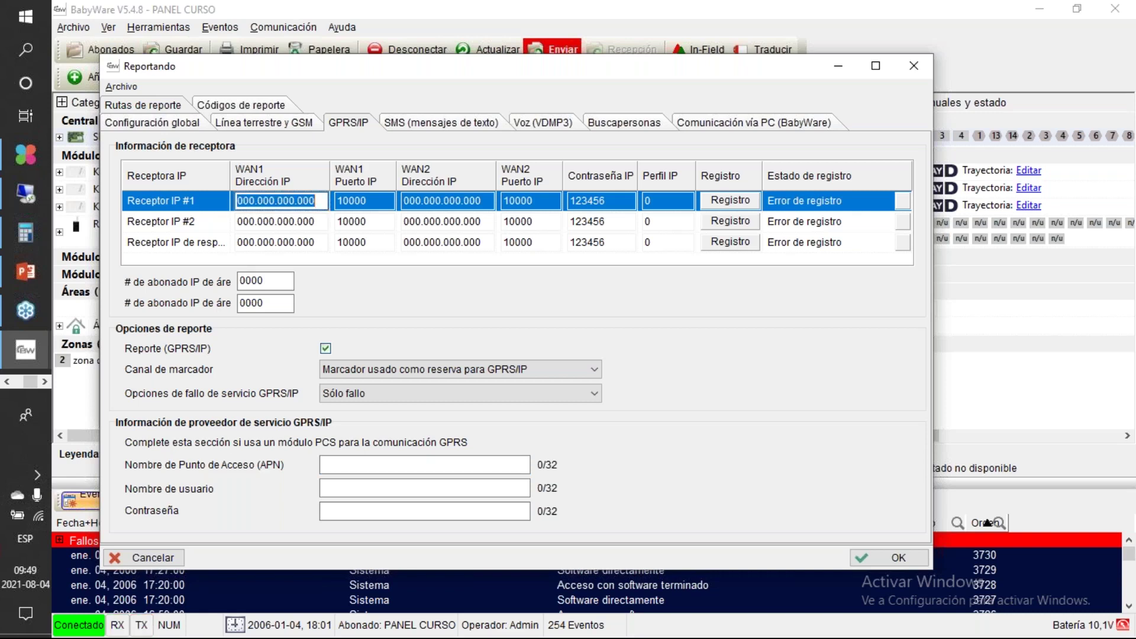
pyautogui.write('25')
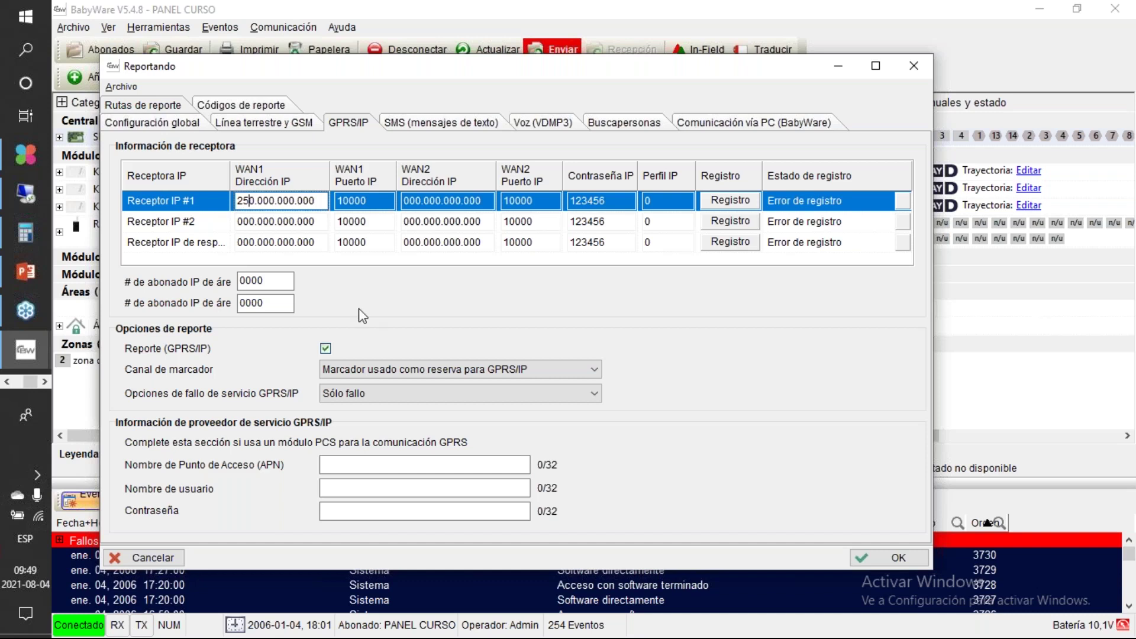
pyautogui.press('Tab')
pyautogui.press('Tab')
pyautogui.press('Tab')
pyautogui.press('Tab')
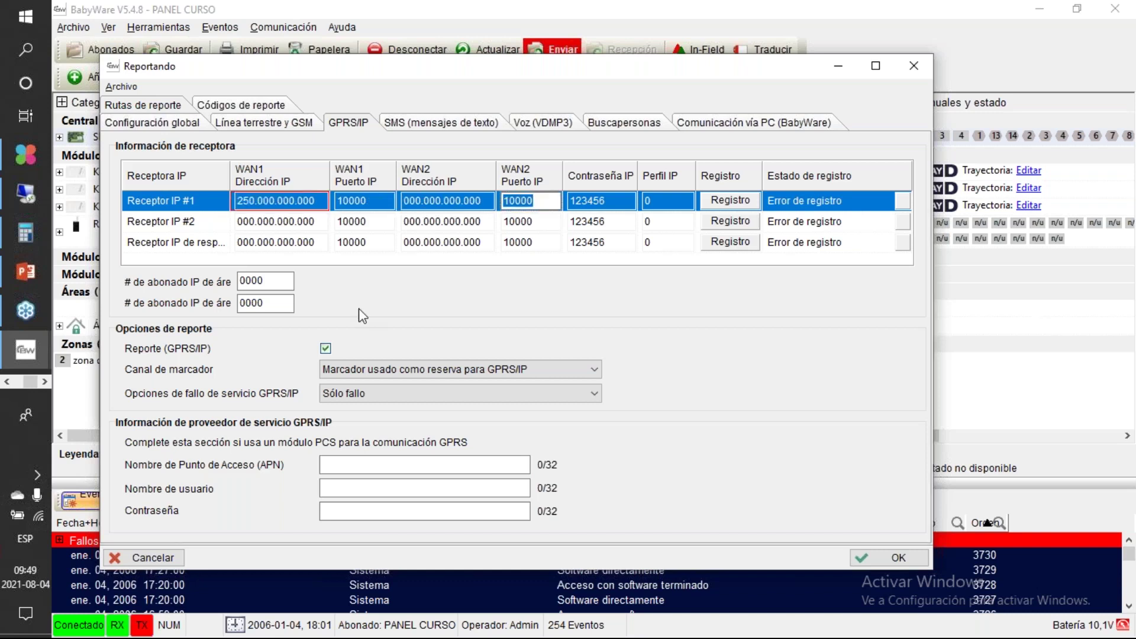
pyautogui.click(249, 203)
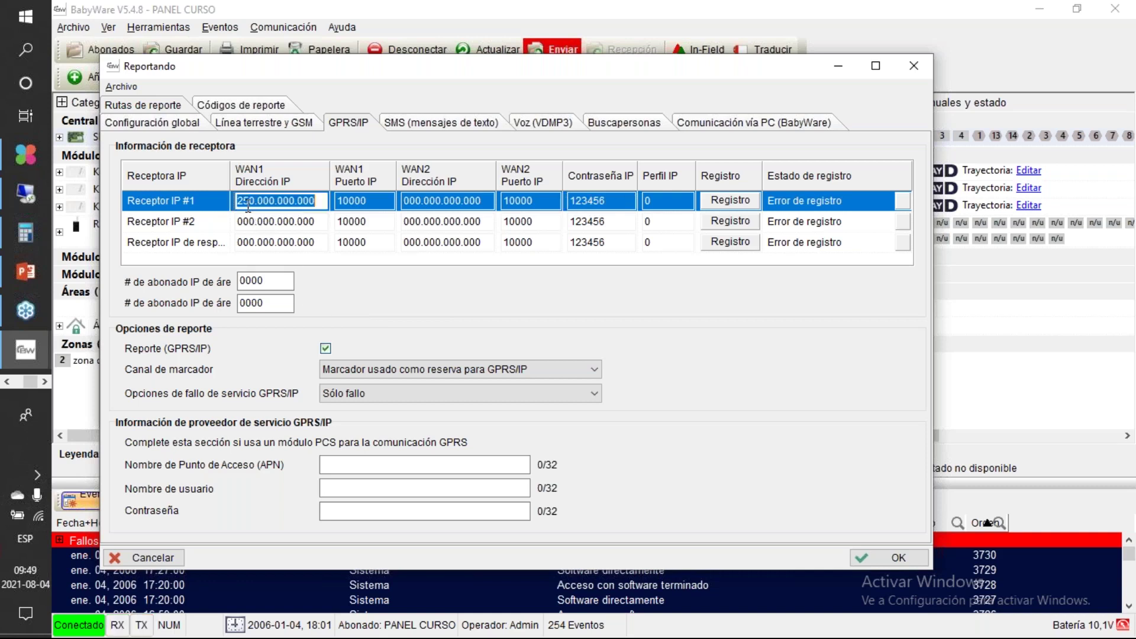
pyautogui.write('083.')
pyautogui.write('125.')
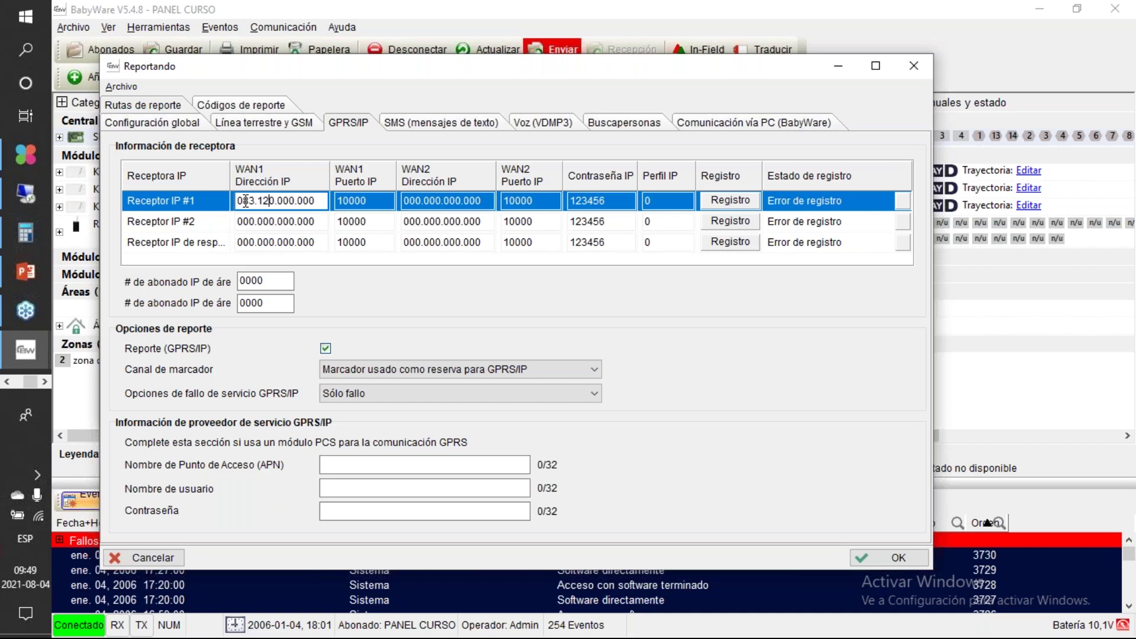
pyautogui.write('255.146')
pyautogui.click(365, 203)
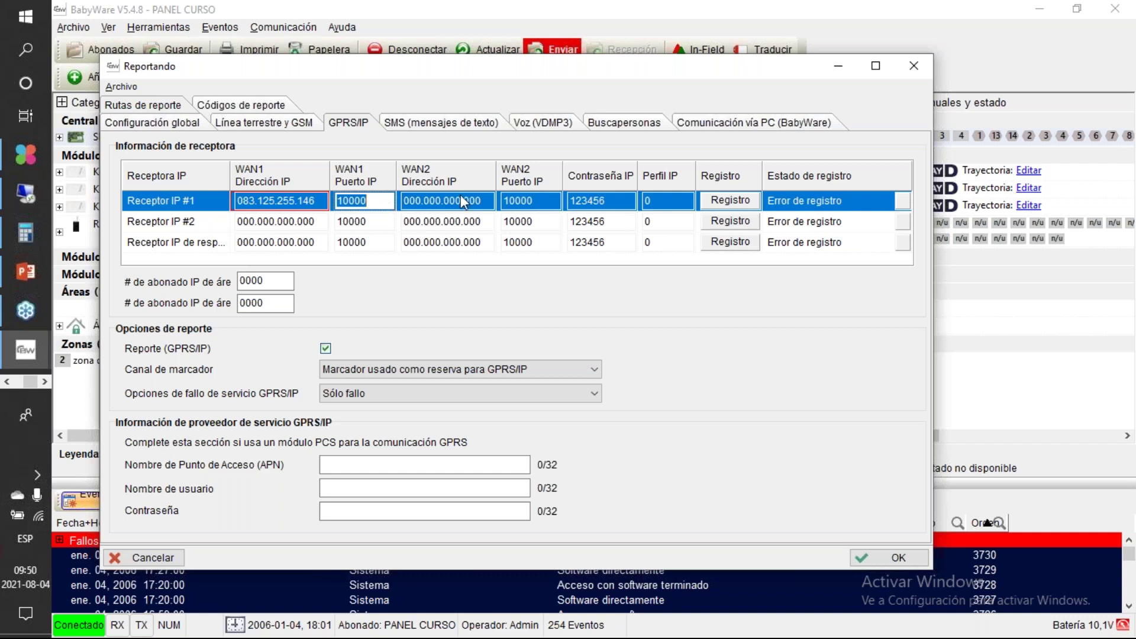
# Step: Give receiver #1 an IP password and IP profile 2, then start its registration
pyautogui.click(608, 208)
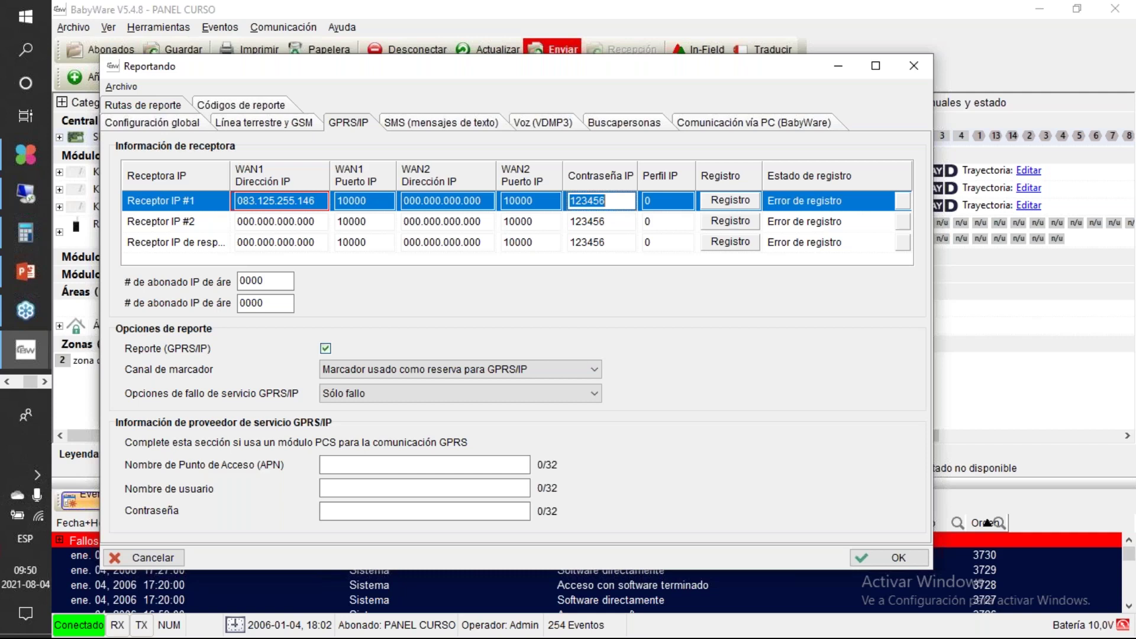
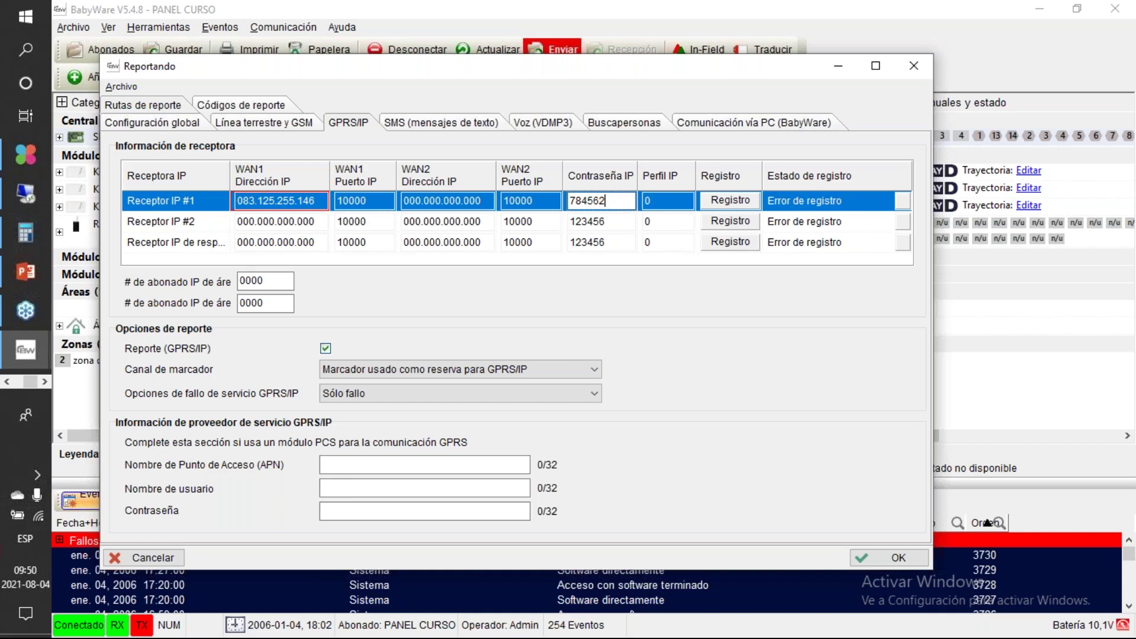
pyautogui.click(649, 202)
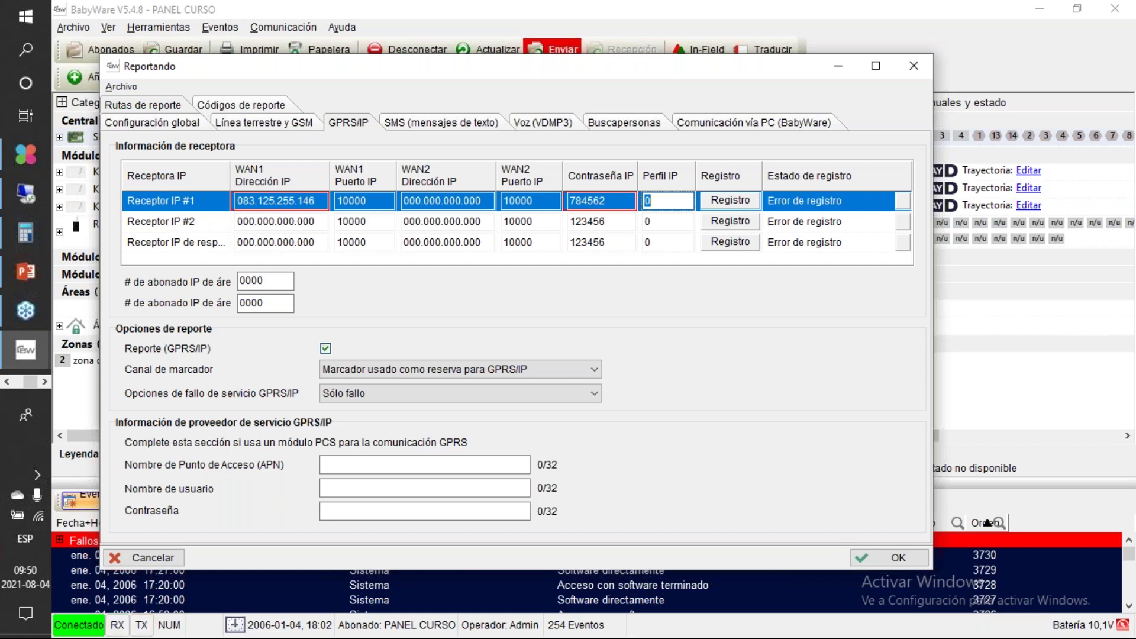
pyautogui.write('2')
pyautogui.press('Tab')
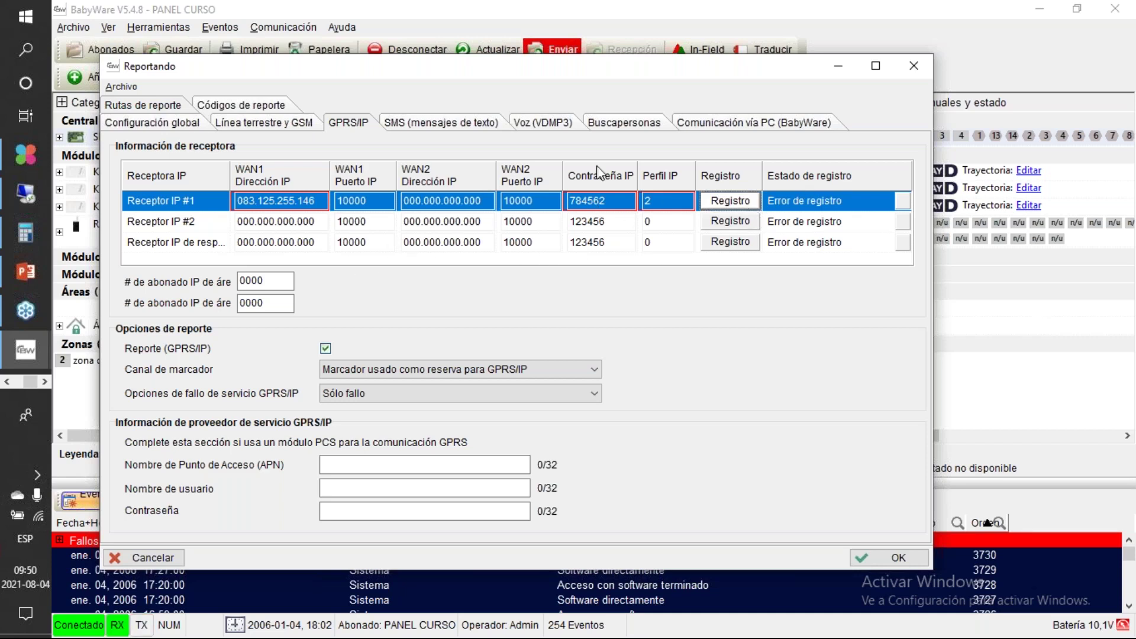
pyautogui.click(729, 201)
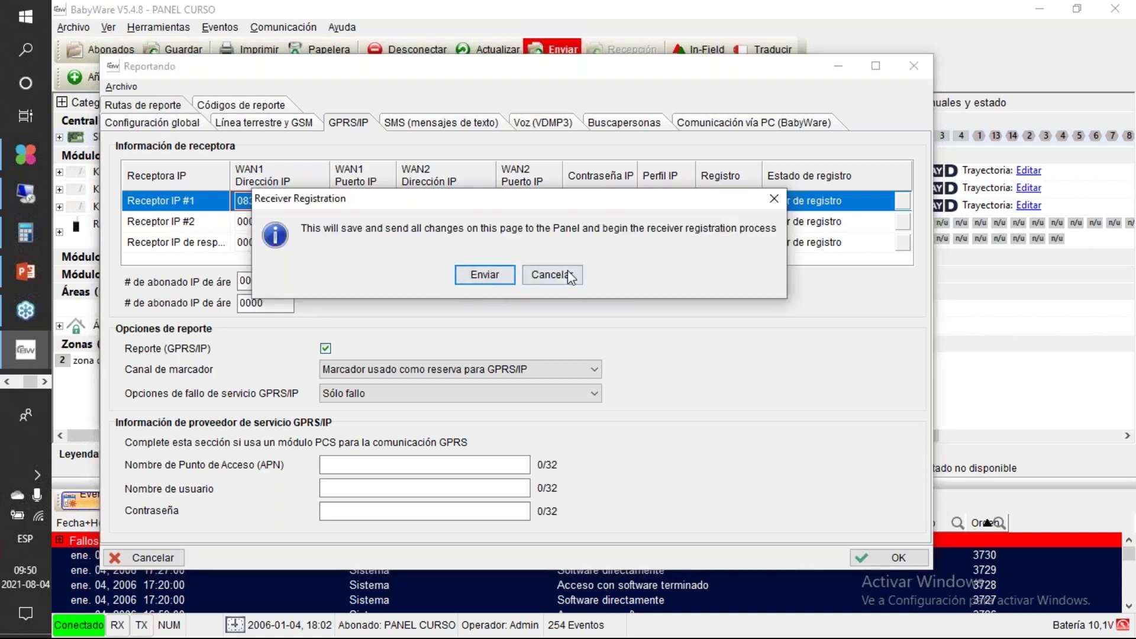
# Step: Confirm sending receiver #1's settings with Enviar; registration ends with Error de registro
pyautogui.click(484, 274)
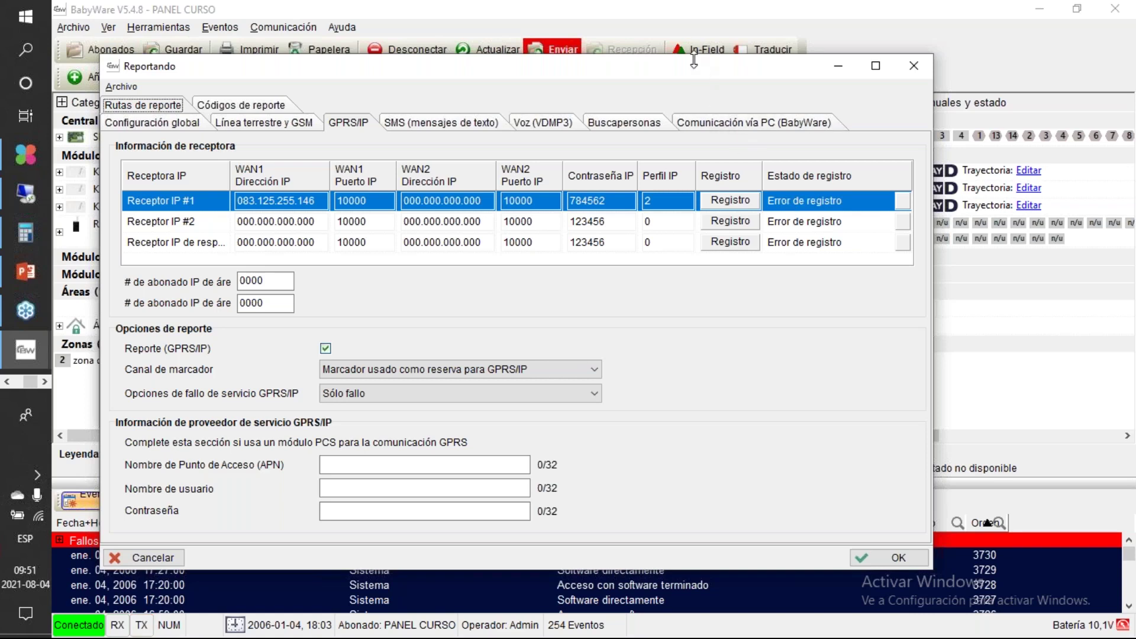
# Step: Move the Reportando window aside and replace the first area's 0000 IP account with a four-digit number
pyautogui.moveTo(697, 73); pyautogui.dragTo(655, 43)
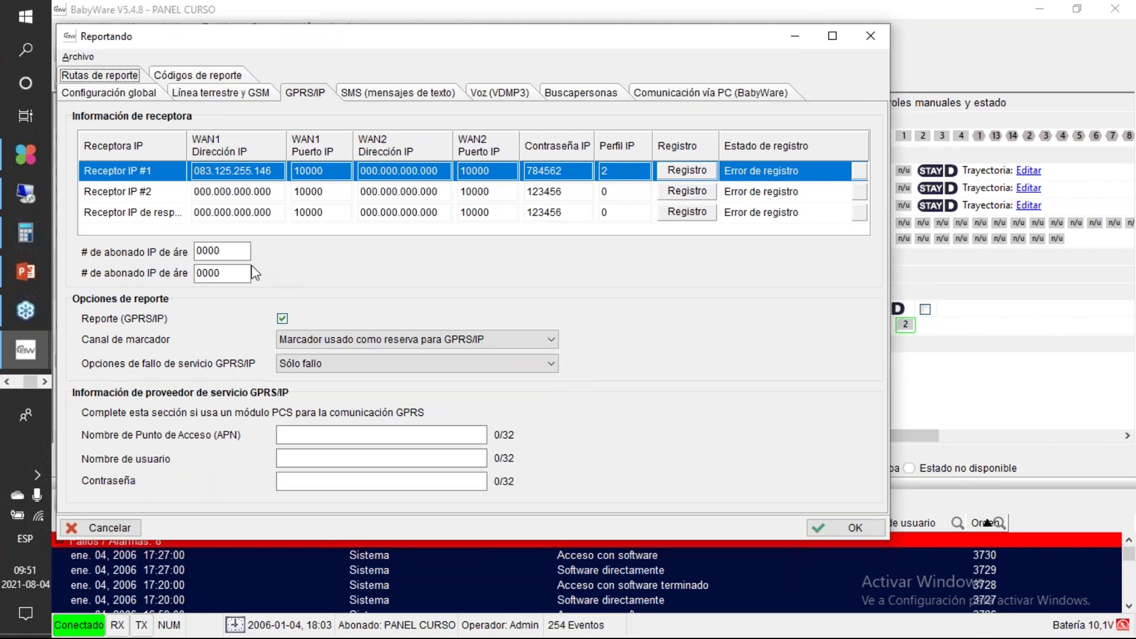
pyautogui.click(231, 250)
pyautogui.doubleClick(231, 250)
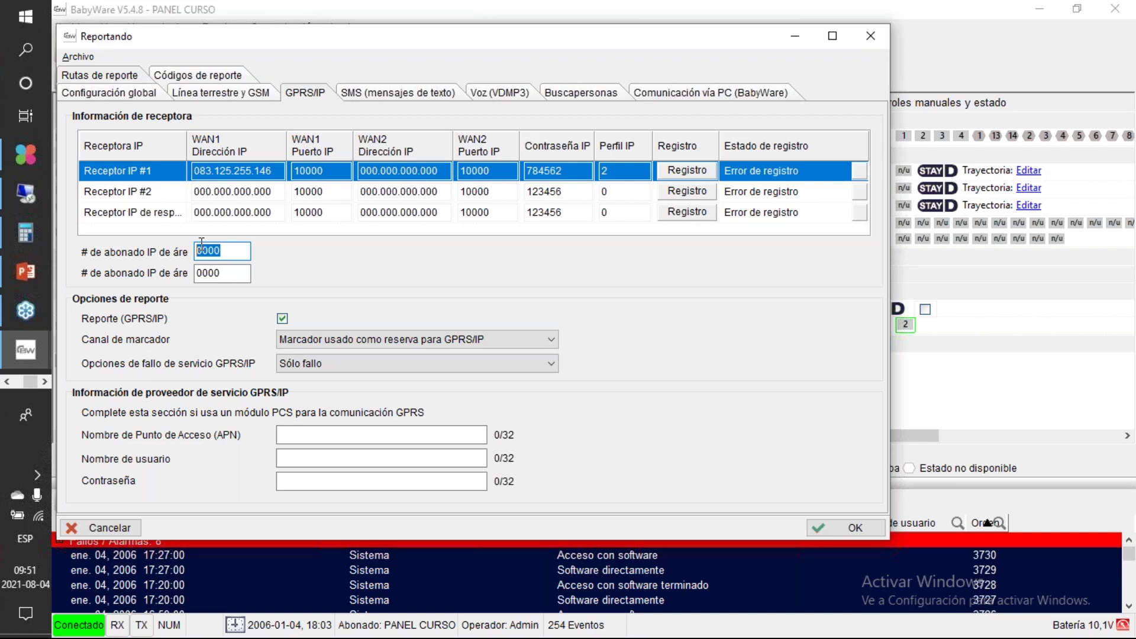
pyautogui.write('7891')
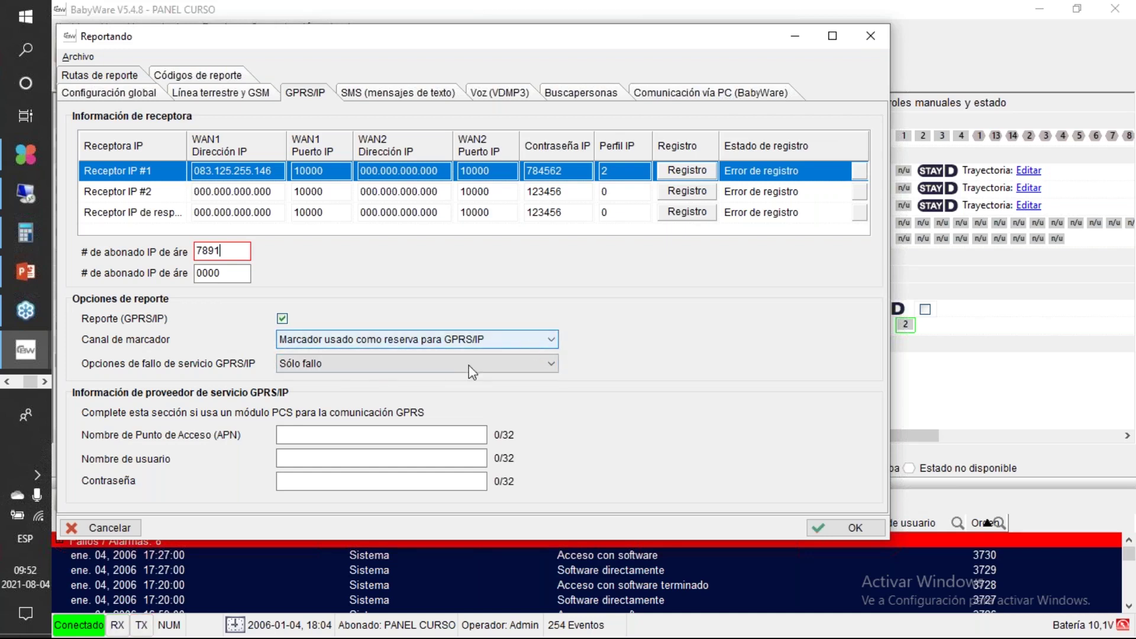
pyautogui.click(384, 370)
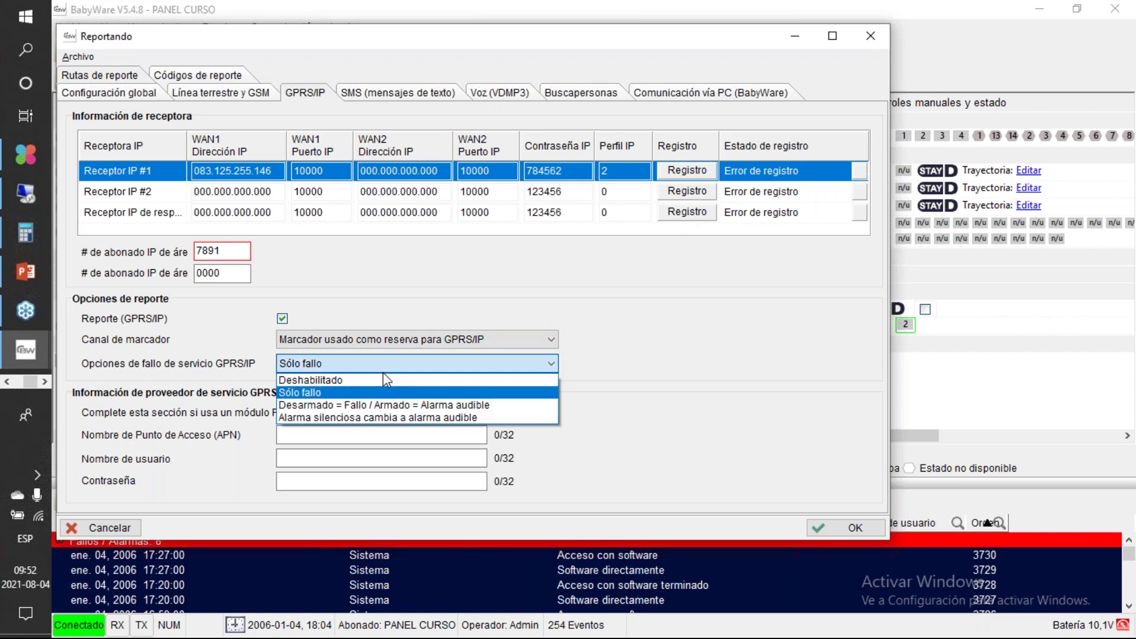
pyautogui.click(335, 393)
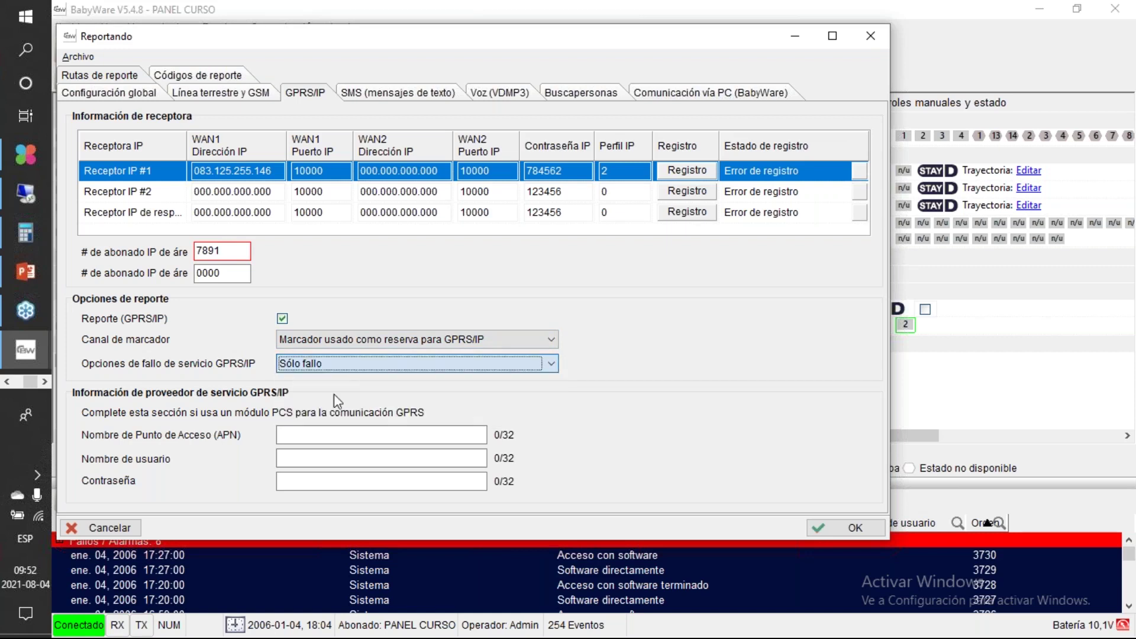
pyautogui.click(357, 375)
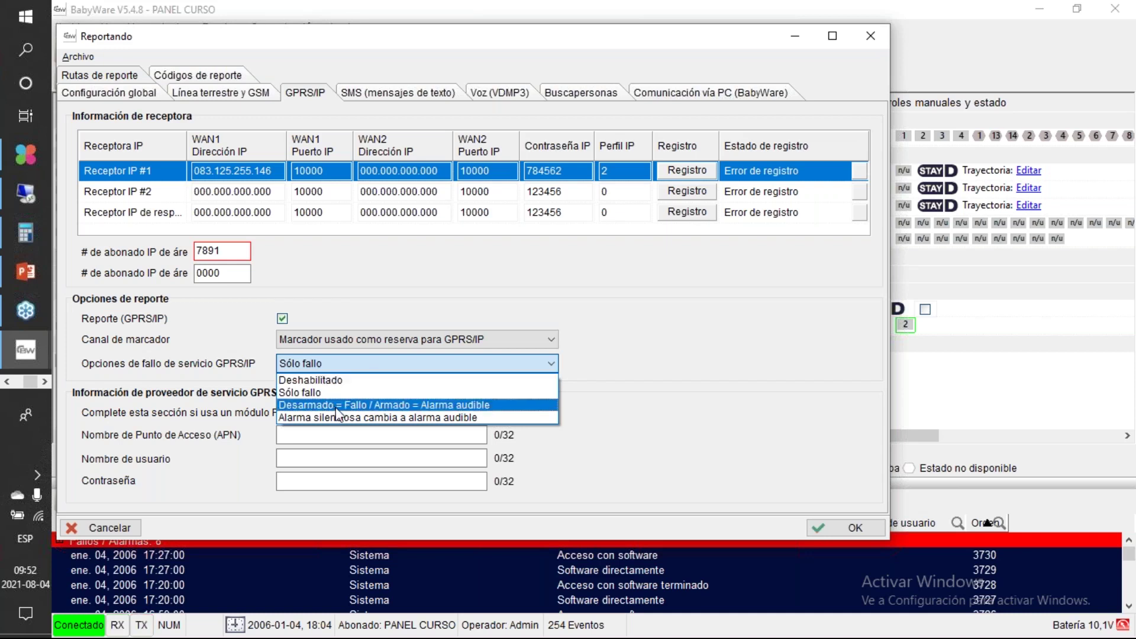
pyautogui.click(381, 392)
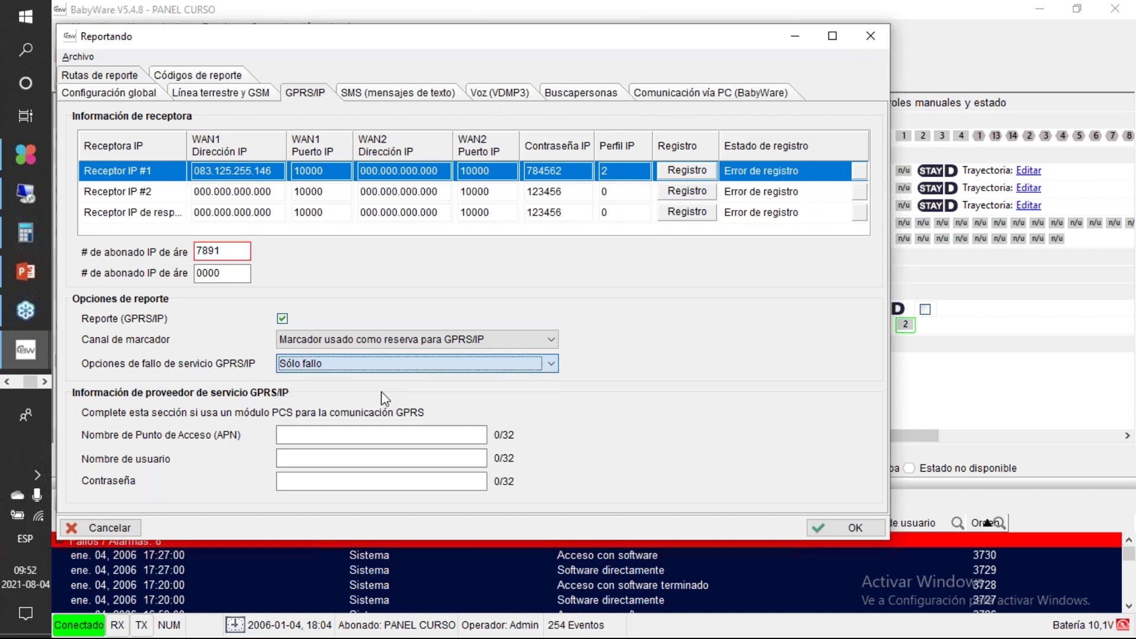
pyautogui.click(341, 434)
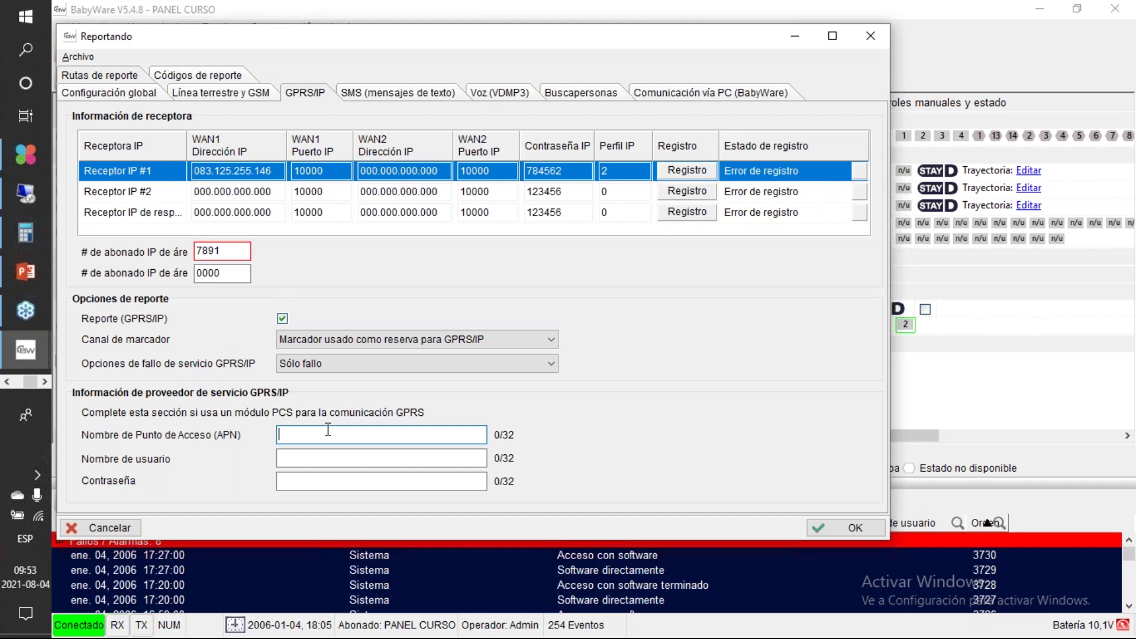
# Step: Type 4g.entel into the 'Nombre de Punto de Acceso (APN)' field
pyautogui.write('4g.entel')
# Step: Look over slide 6 of the 'parado basico' presentation, then minimize PowerPoint to return to BabyWare
pyautogui.click(41, 284)
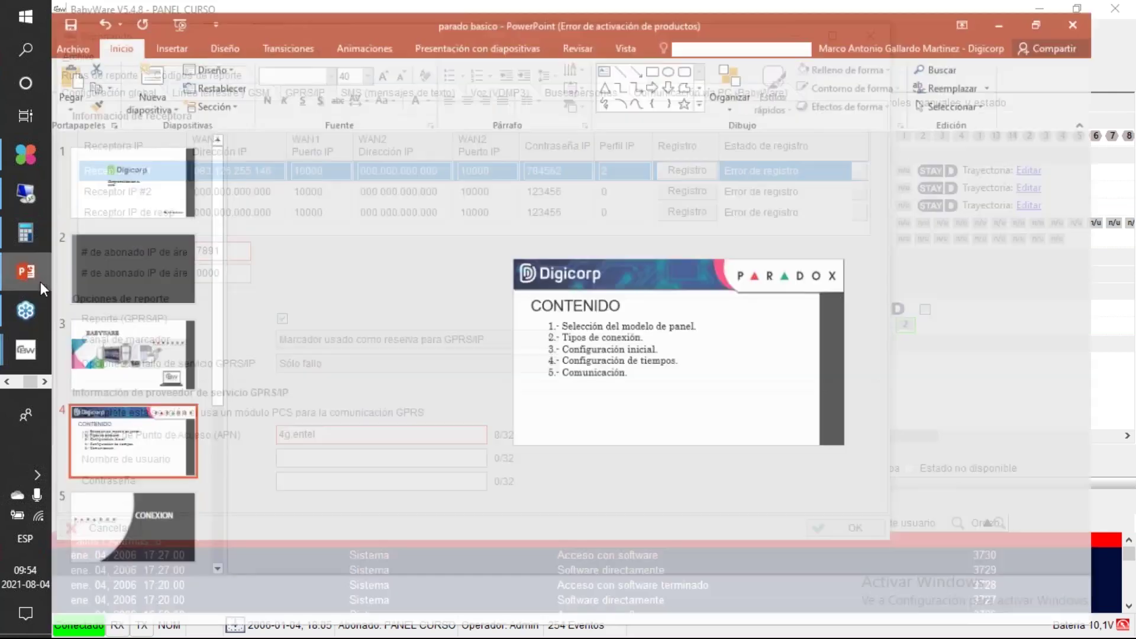
pyautogui.scroll(-4, 208, 507)
pyautogui.click(134, 402)
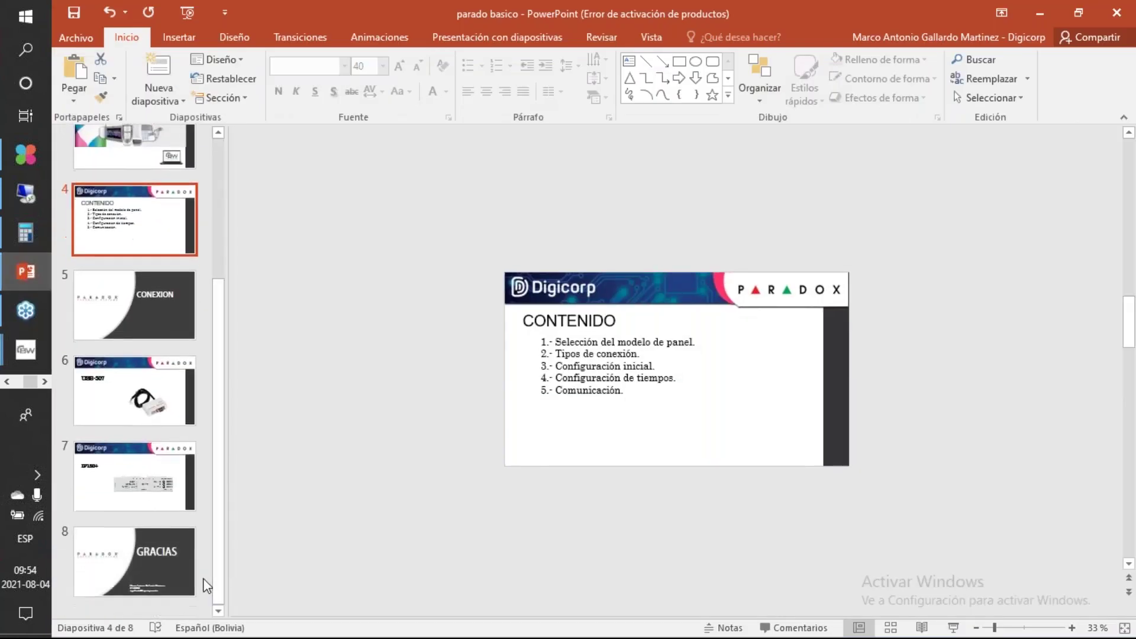
pyautogui.click(142, 462)
pyautogui.click(151, 404)
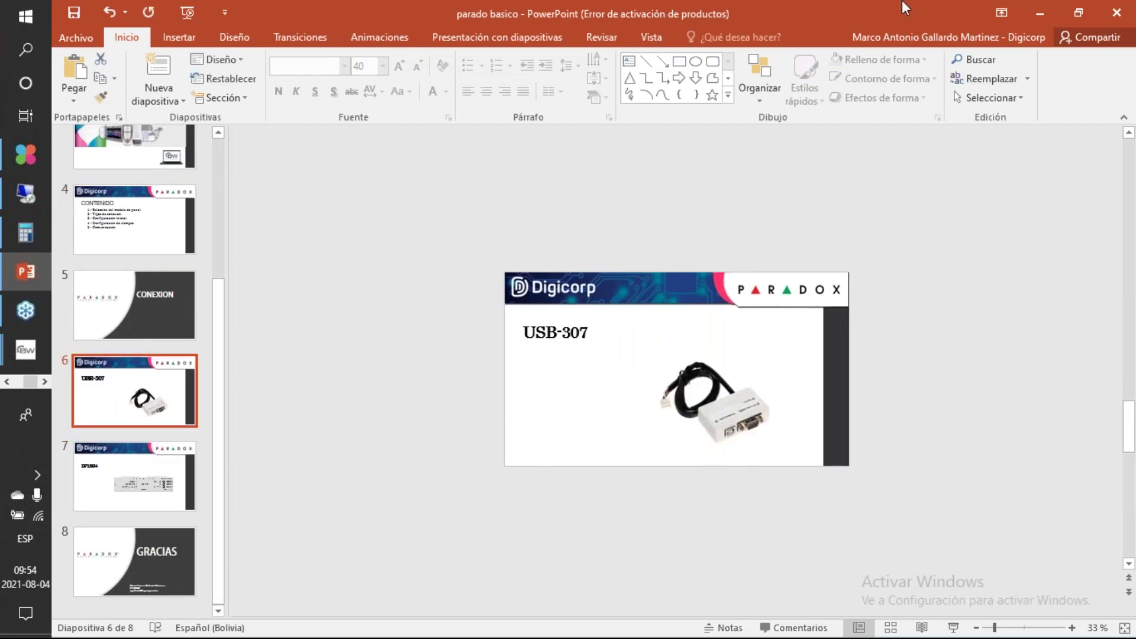
pyautogui.click(1040, 11)
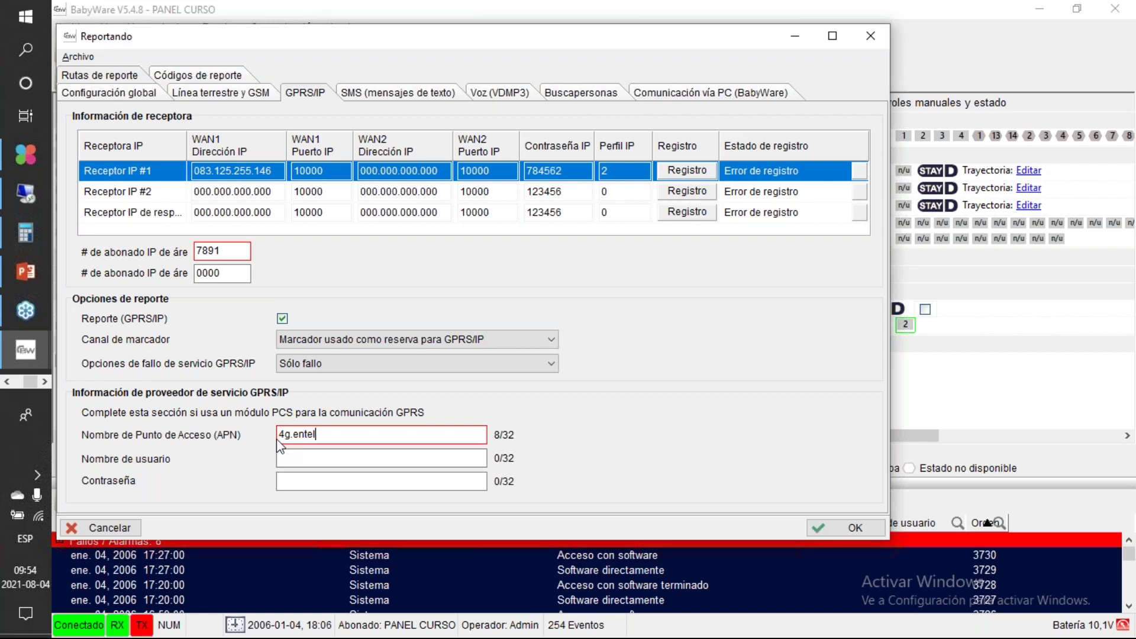
# Step: Leave the APN 4g.entel as is and switch to the 'SMS (mensajes de texto)' settings
pyautogui.moveTo(331, 438); pyautogui.dragTo(273, 438)
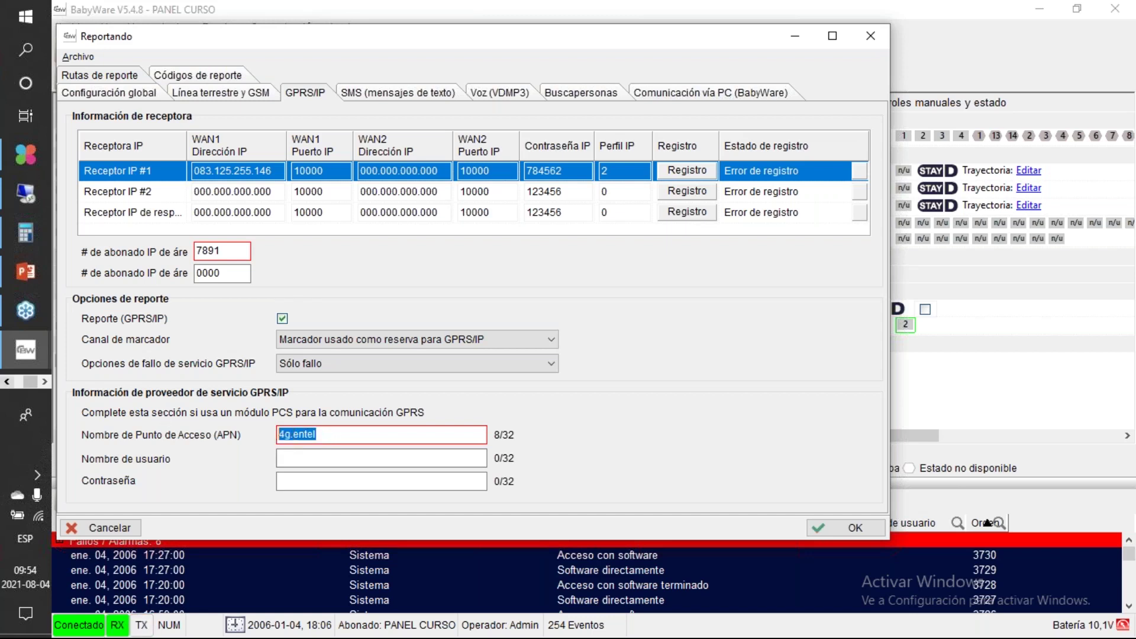
pyautogui.click(384, 437)
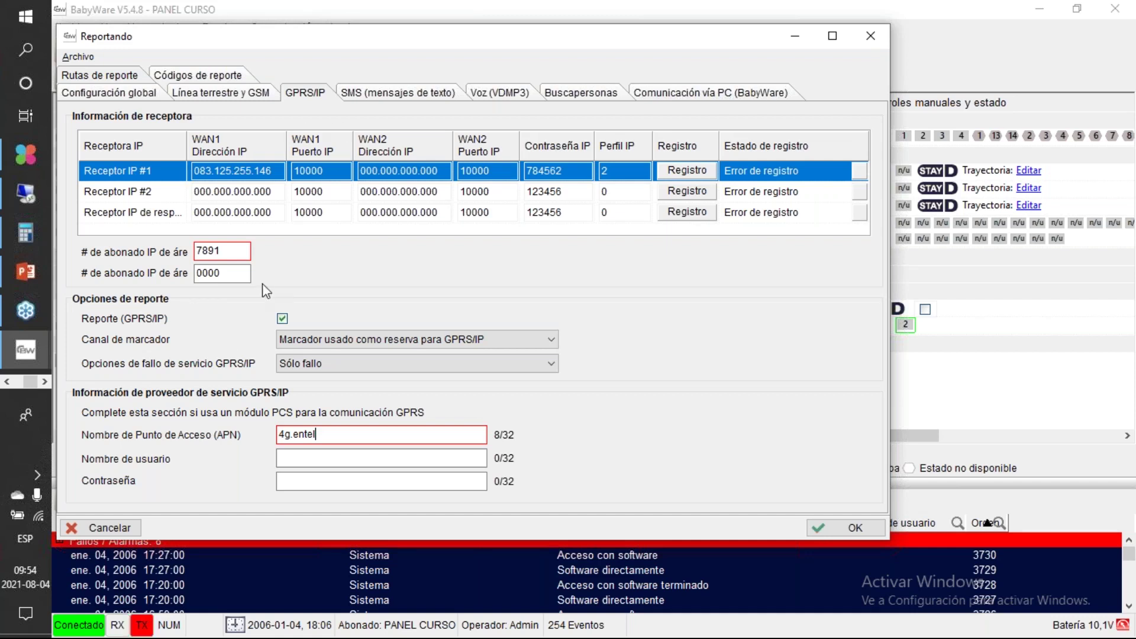
pyautogui.click(379, 96)
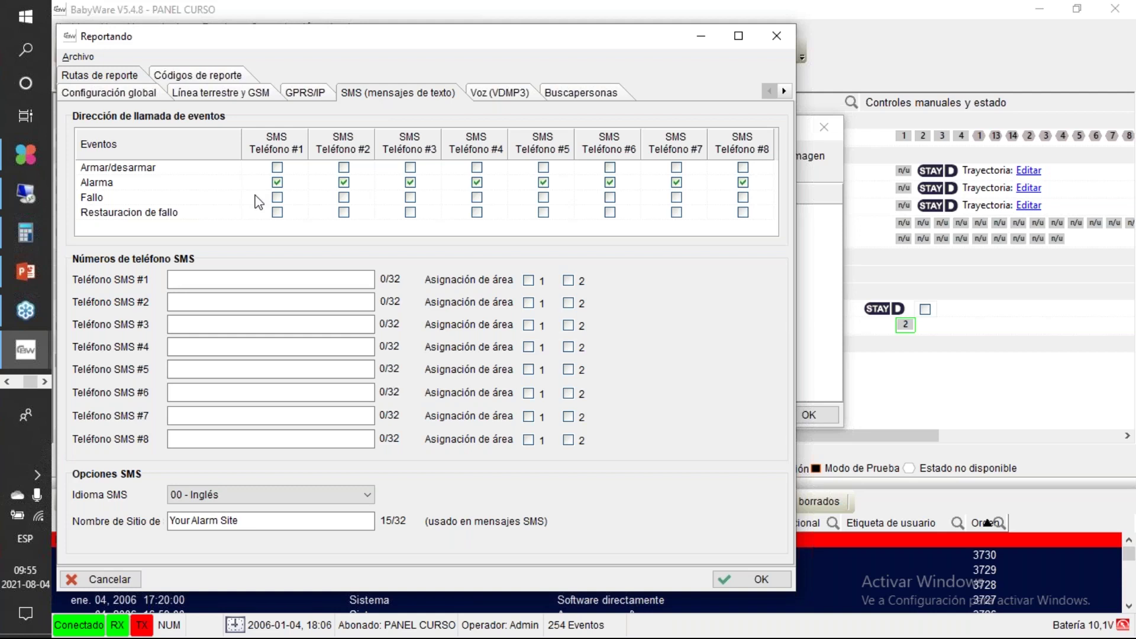
# Step: Enter the four SMS phone numbers
pyautogui.click(239, 277)
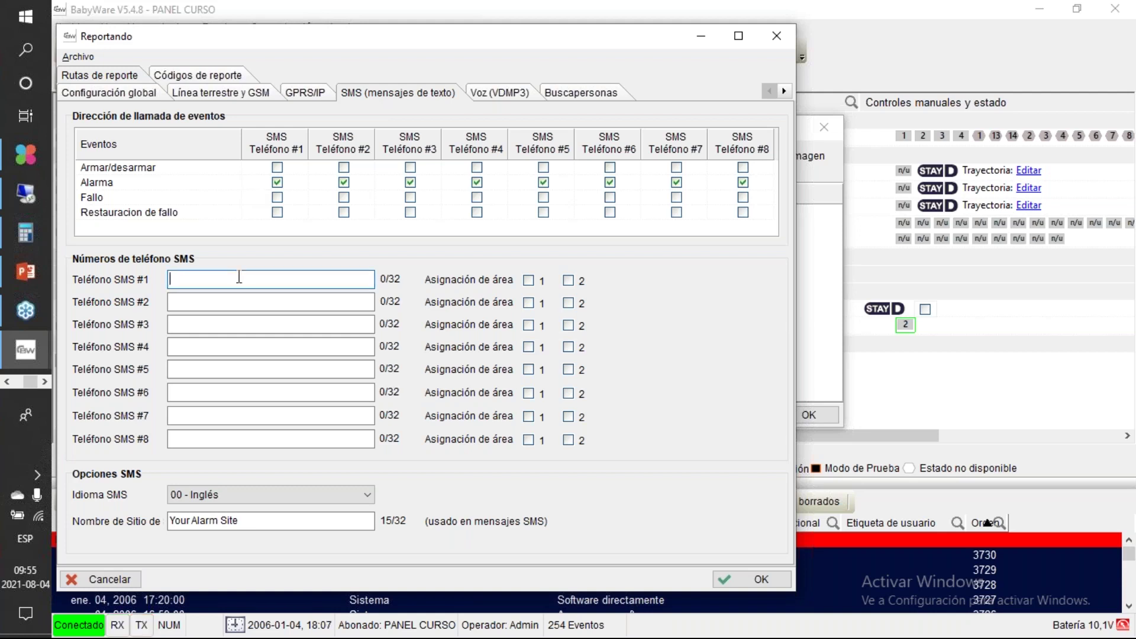
pyautogui.write('1')
pyautogui.press('Tab')
pyautogui.write('2')
pyautogui.press('Tab')
pyautogui.write('3')
pyautogui.press('Tab')
pyautogui.write('7')
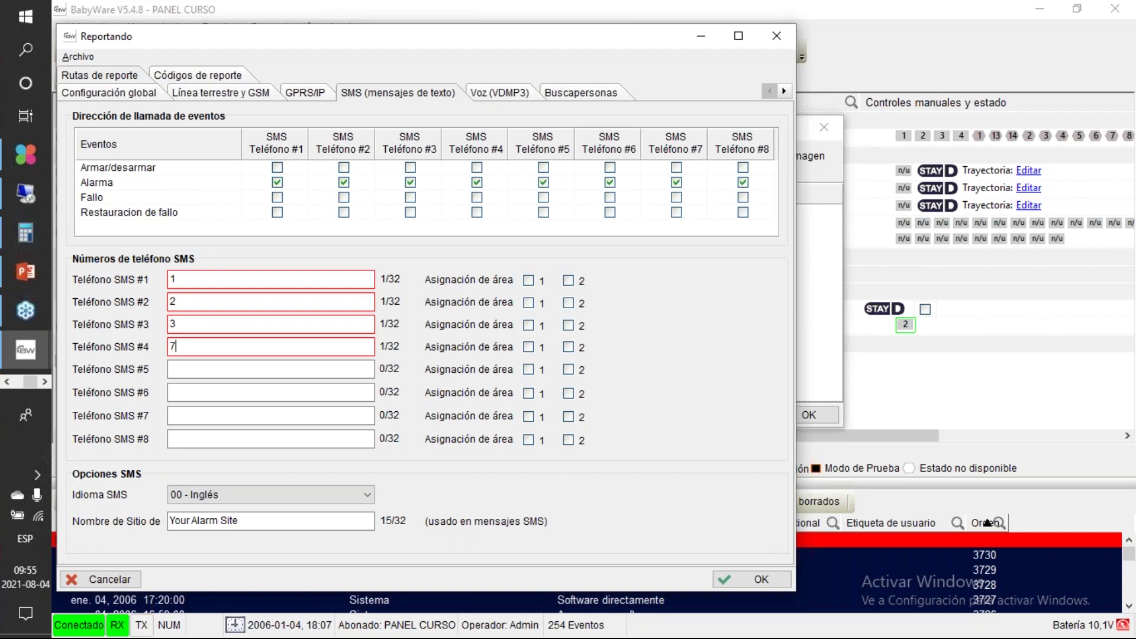
pyautogui.write('5525698')
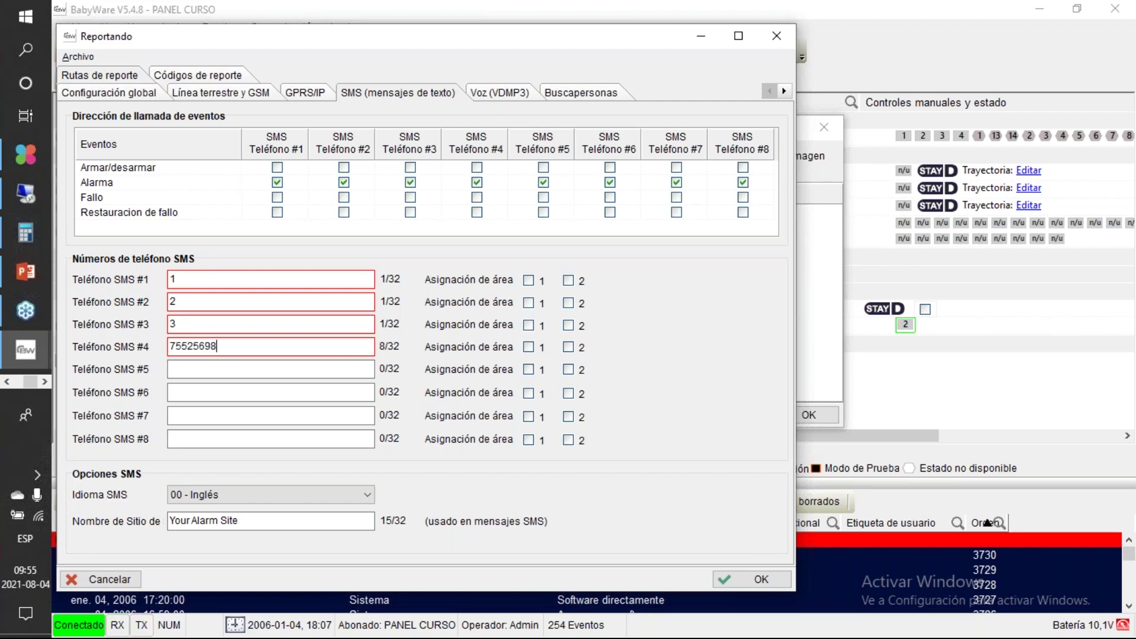
# Step: Assign SMS phones 1-2 to area 1, phone 3 to area 2, and phone 4 to both areas
pyautogui.click(529, 282)
pyautogui.click(529, 303)
pyautogui.click(572, 328)
pyautogui.click(571, 347)
pyautogui.click(532, 348)
# Step: Route Armar/desarmar, Fallo and Restauración de fallo events to SMS Teléfono #1
pyautogui.click(278, 168)
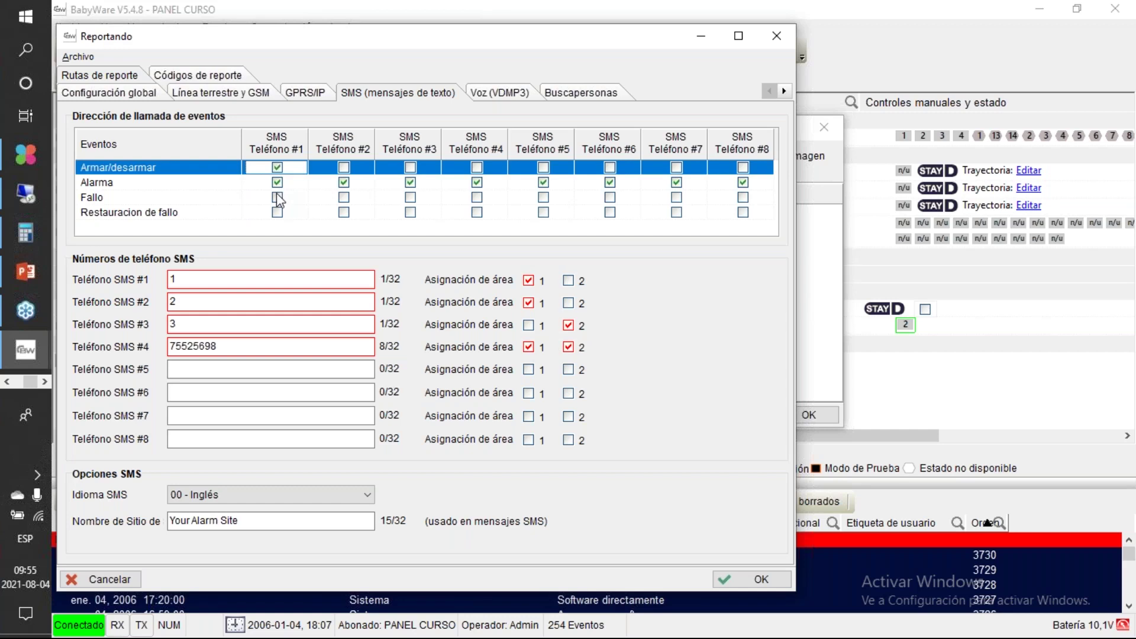
pyautogui.click(278, 198)
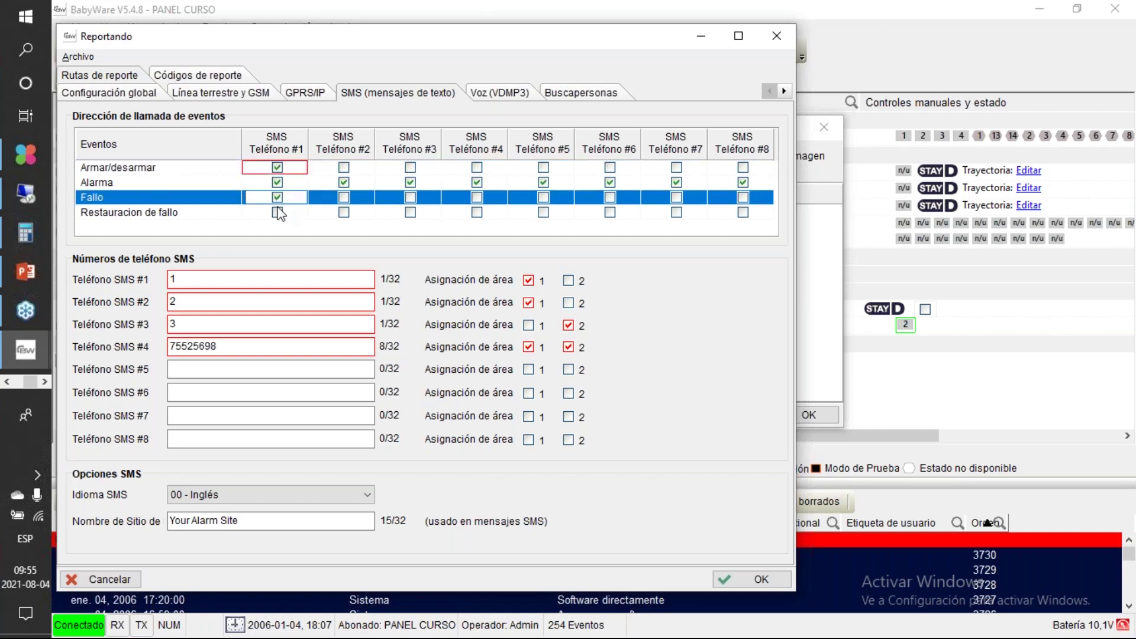
pyautogui.click(279, 213)
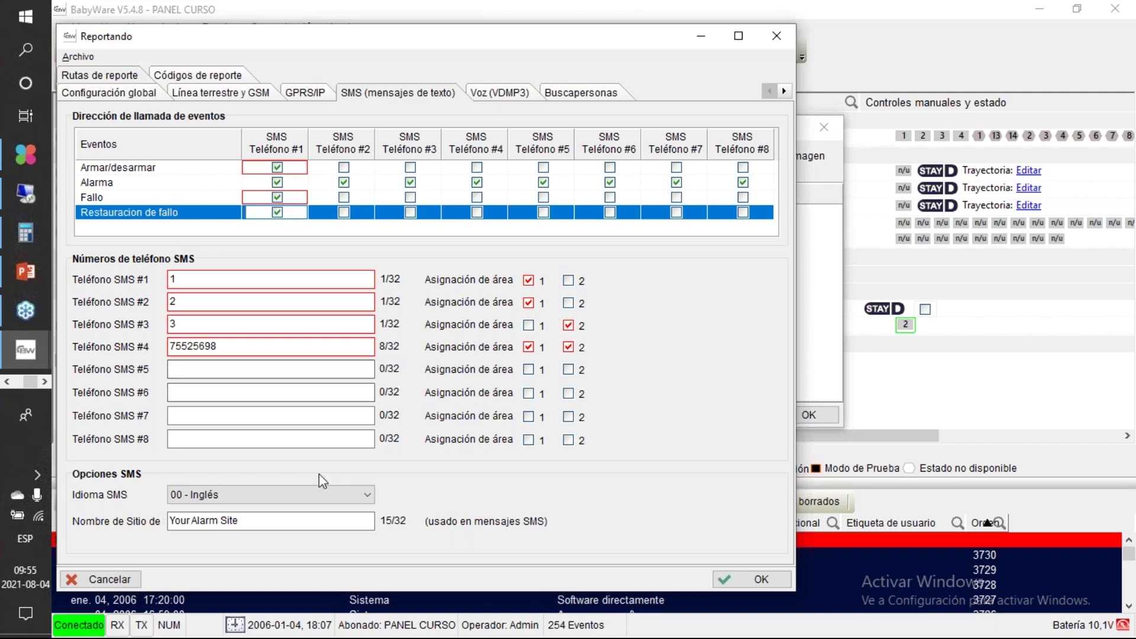
# Step: Set the SMS language to 02 - Español, then bring up the Voz (VDMP3) settings
pyautogui.click(369, 494)
pyautogui.click(370, 494)
pyautogui.click(369, 495)
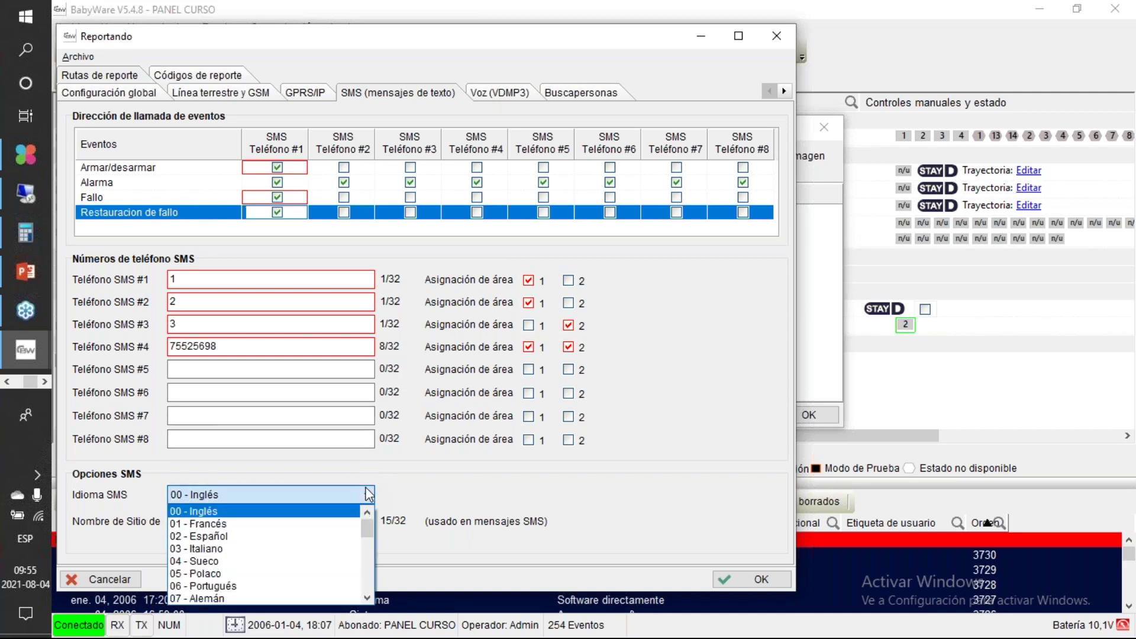
pyautogui.click(323, 537)
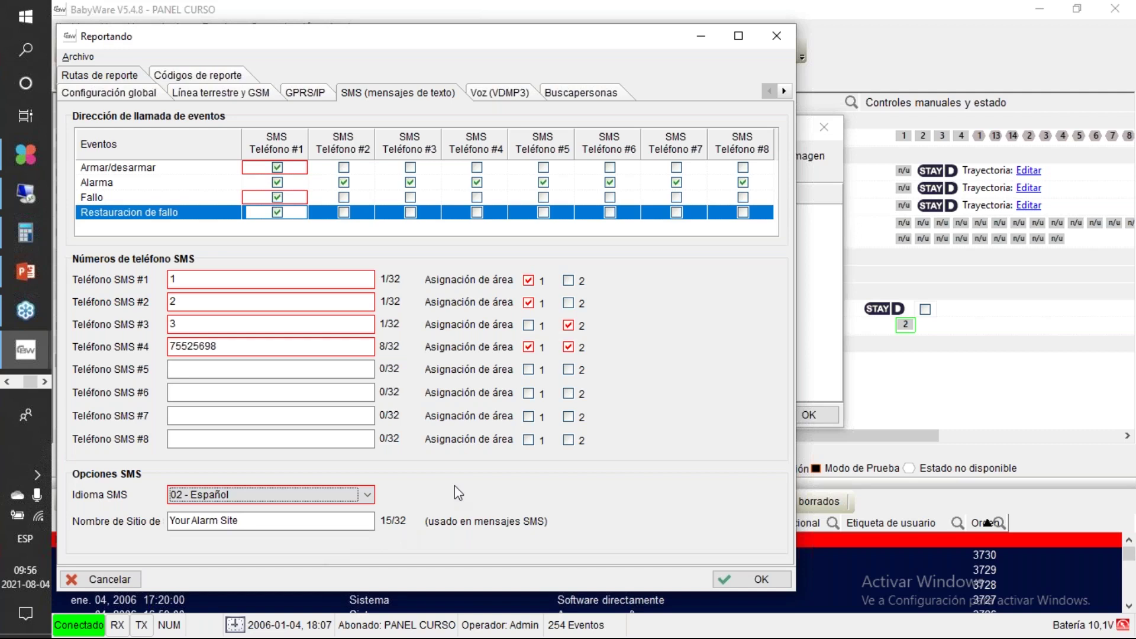
pyautogui.click(499, 85)
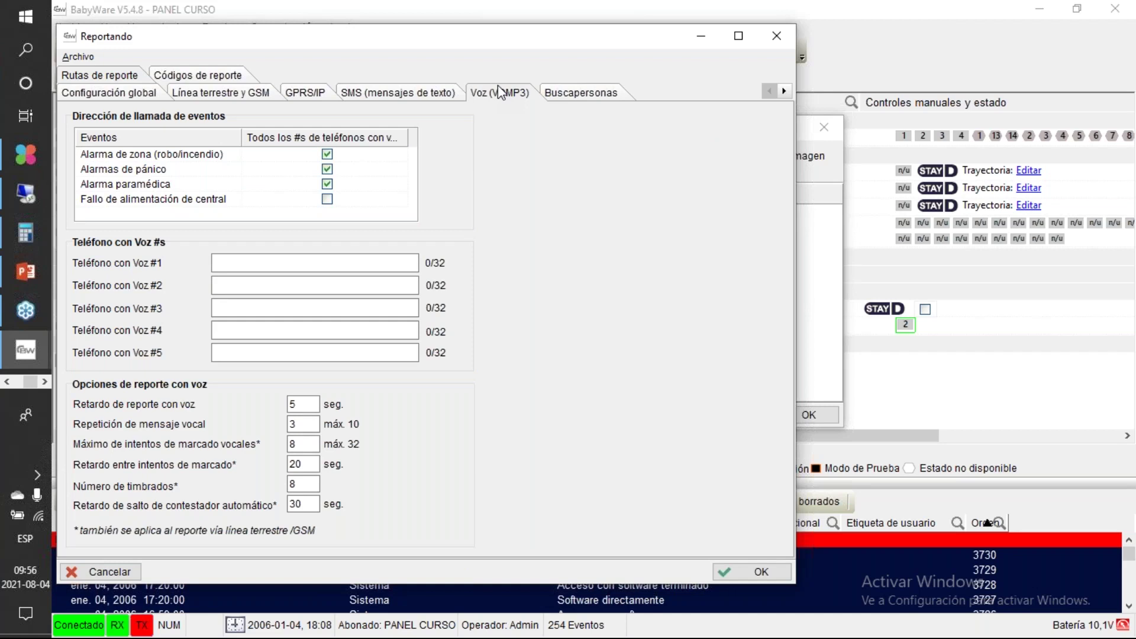
# Step: Enter a number as Teléfono con Voz #1, then bring up the Buscapersonas pager settings
pyautogui.click(284, 264)
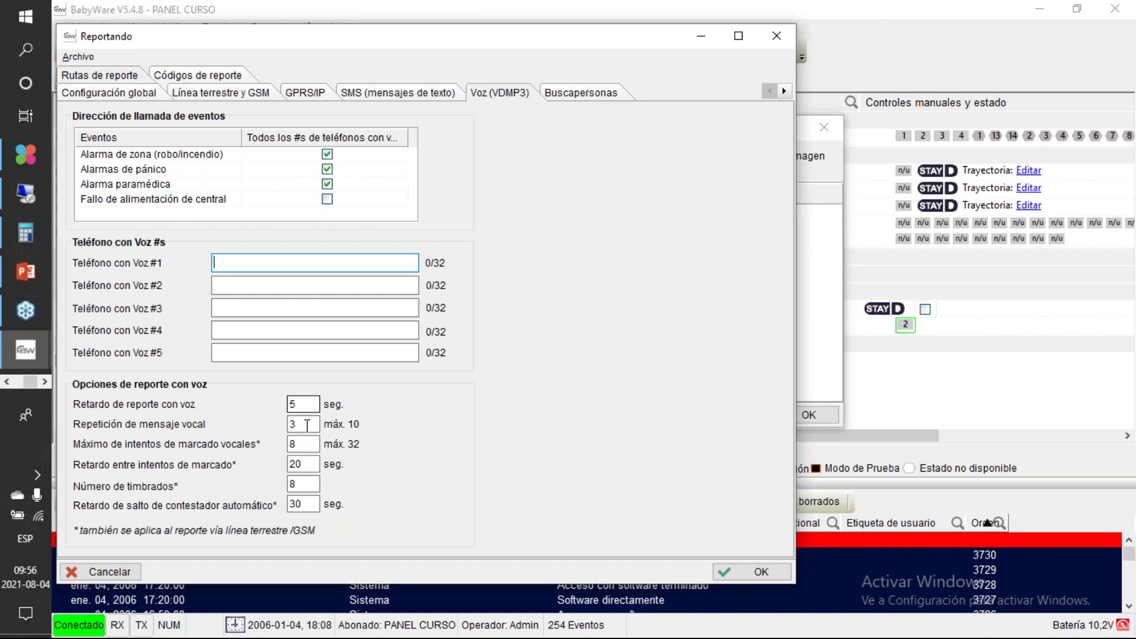
pyautogui.click(307, 425)
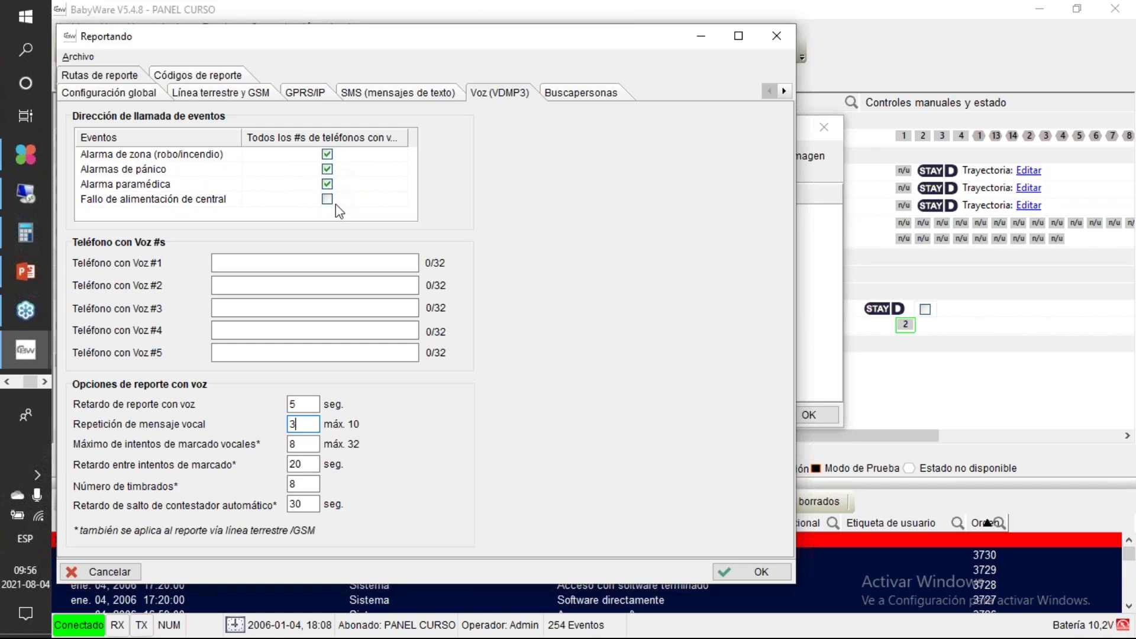
pyautogui.click(292, 258)
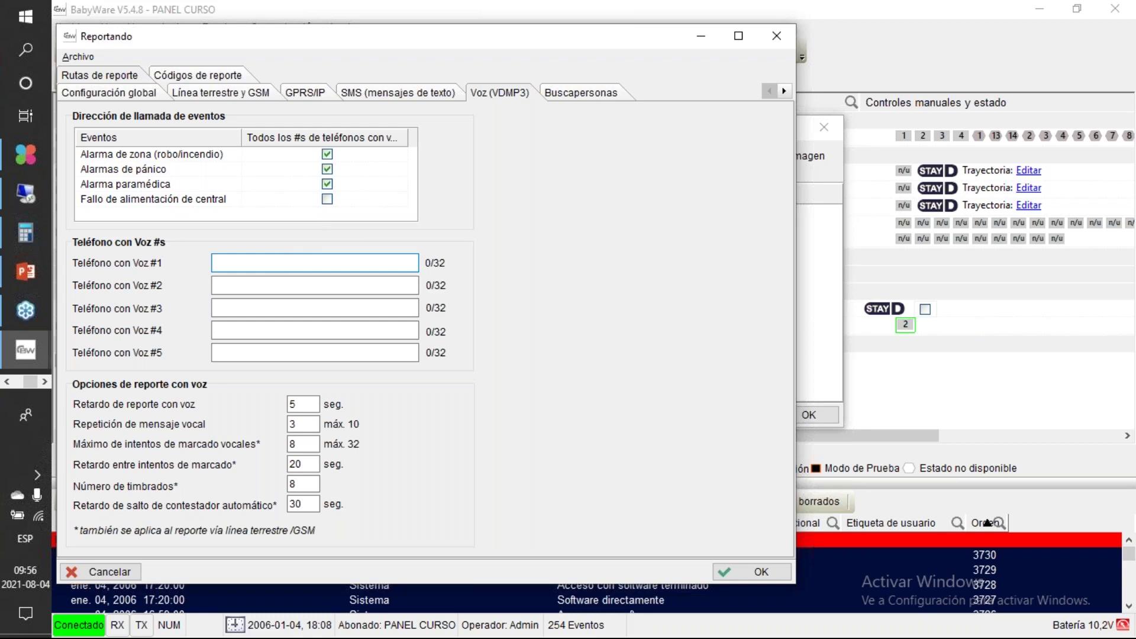
pyautogui.write('65532658')
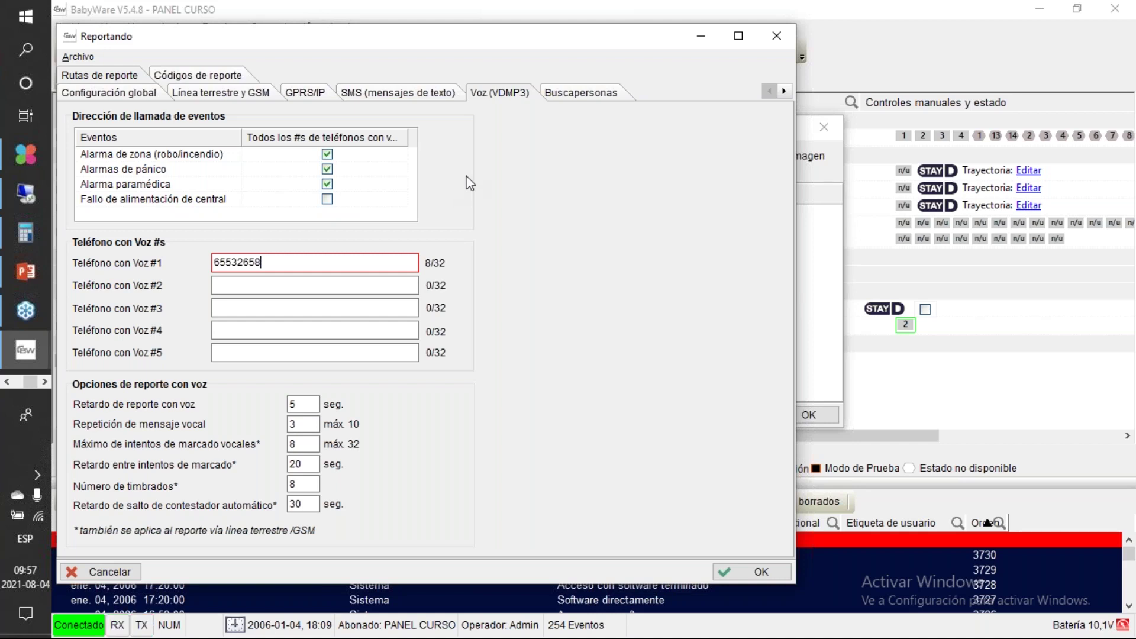
pyautogui.click(576, 103)
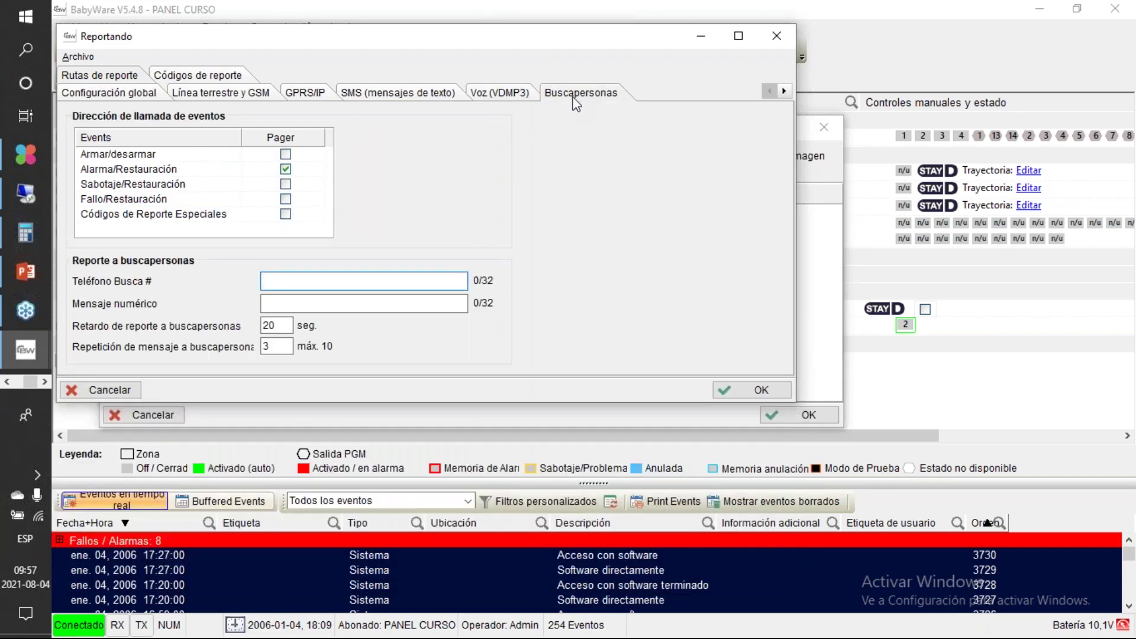
# Step: Maximize the Reportando window and show the 'Comunicación vía PC (BabyWare)' settings
pyautogui.click(317, 284)
pyautogui.click(738, 35)
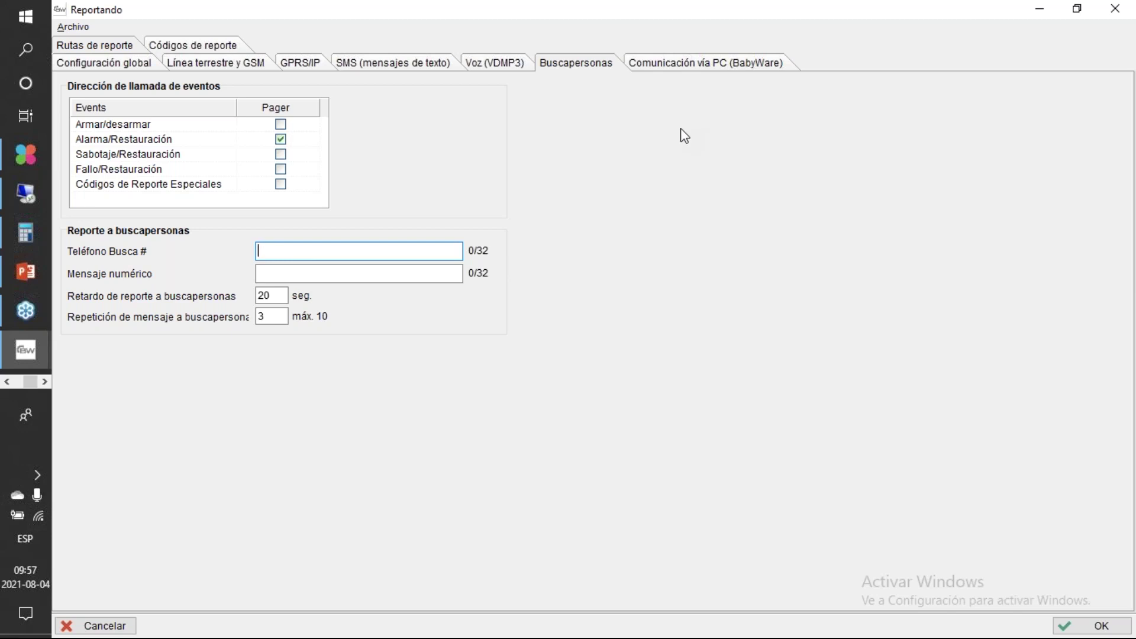
pyautogui.click(729, 67)
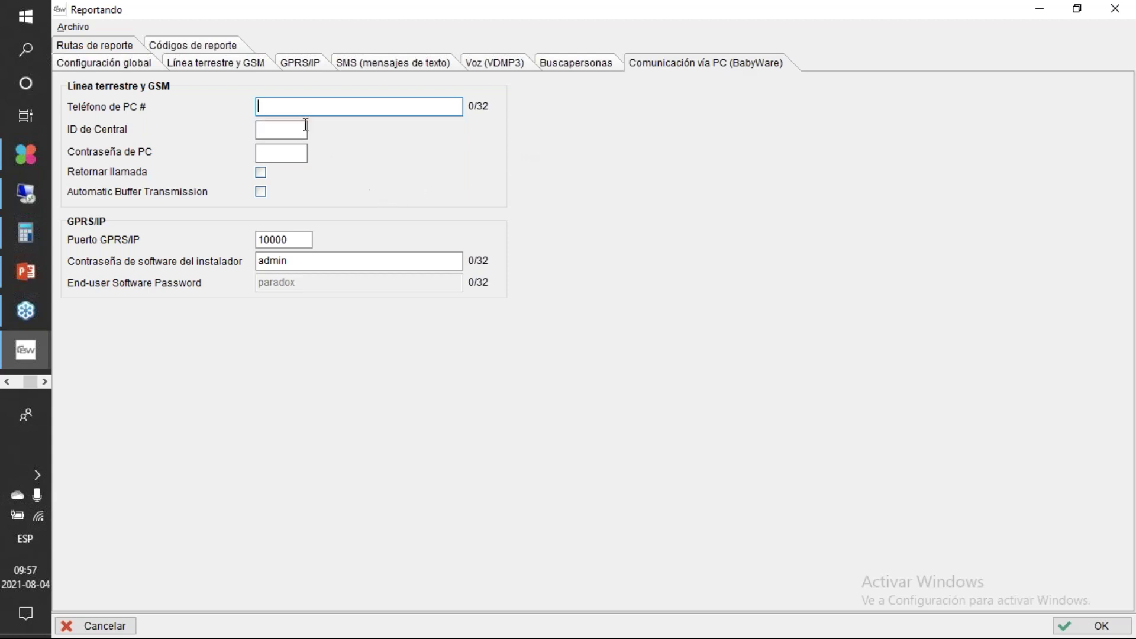
# Step: Enter the four-digit panel ID in ID de Central and the PC password in Contraseña de PC
pyautogui.click(281, 130)
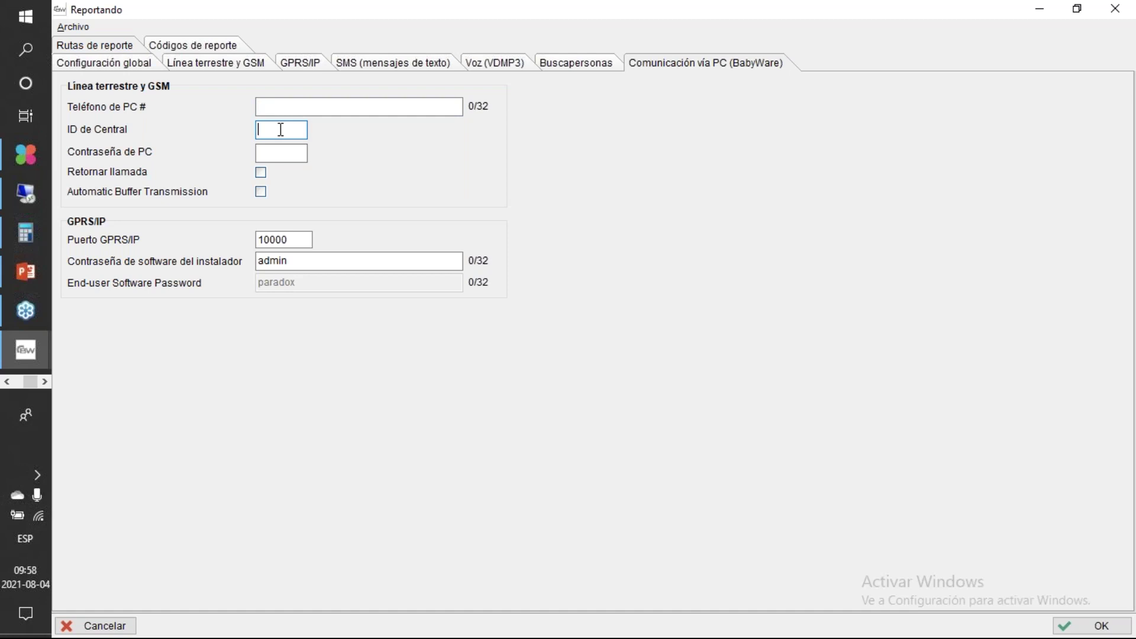
pyautogui.press('BackSpace')
pyautogui.press('BackSpace')
pyautogui.press('BackSpace')
pyautogui.press('BackSpace')
# Step: Expand the Alarma especial report codes and change Pánico de emergencia from FF to 00
pyautogui.click(202, 48)
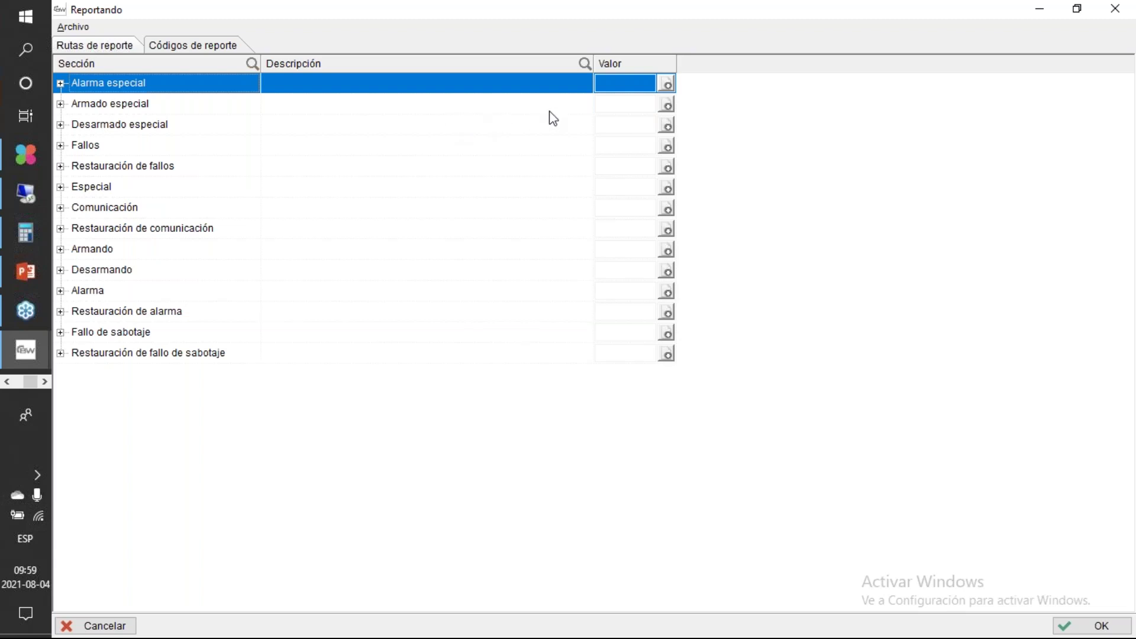
pyautogui.click(60, 83)
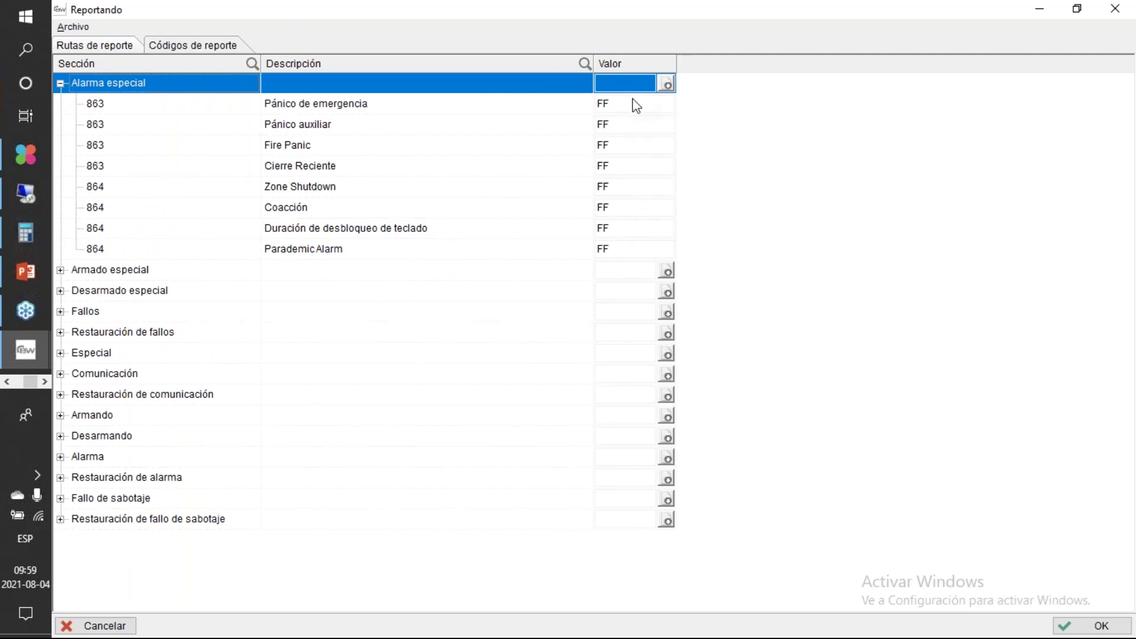
pyautogui.click(636, 104)
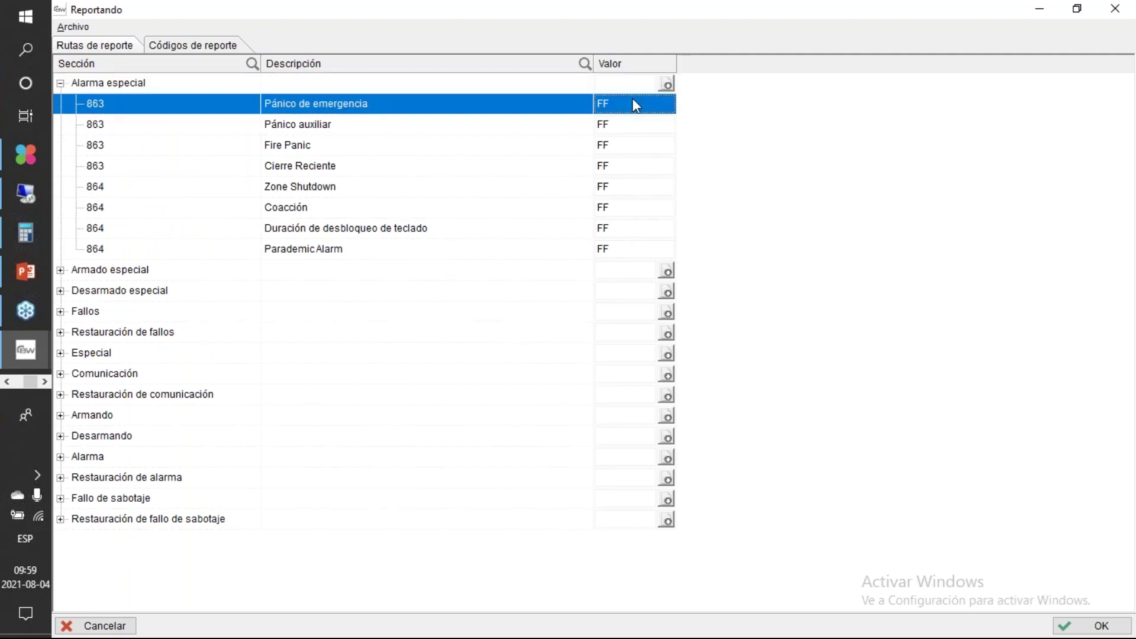
pyautogui.press('Up')
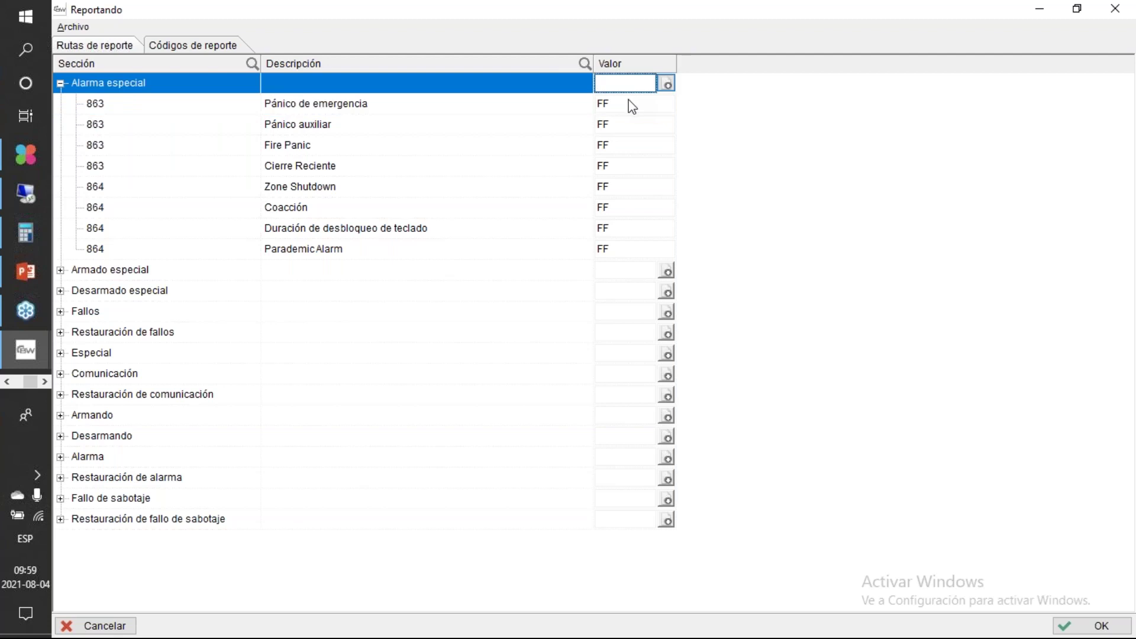
pyautogui.click(629, 103)
pyautogui.press('BackSpace')
pyautogui.press('BackSpace')
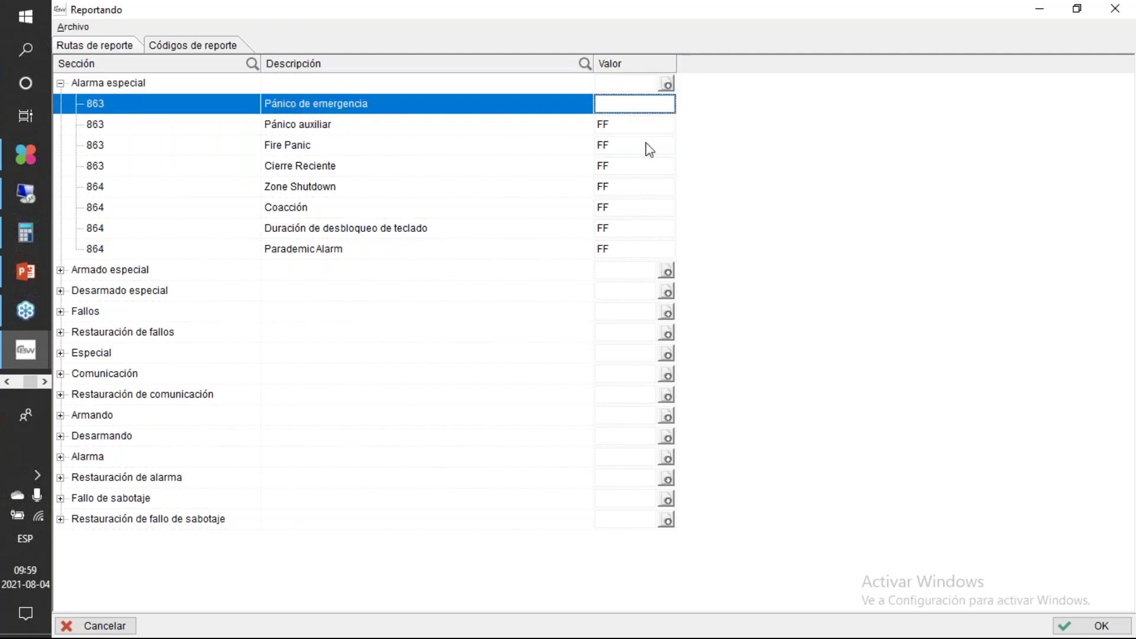
pyautogui.write('00')
pyautogui.click(649, 149)
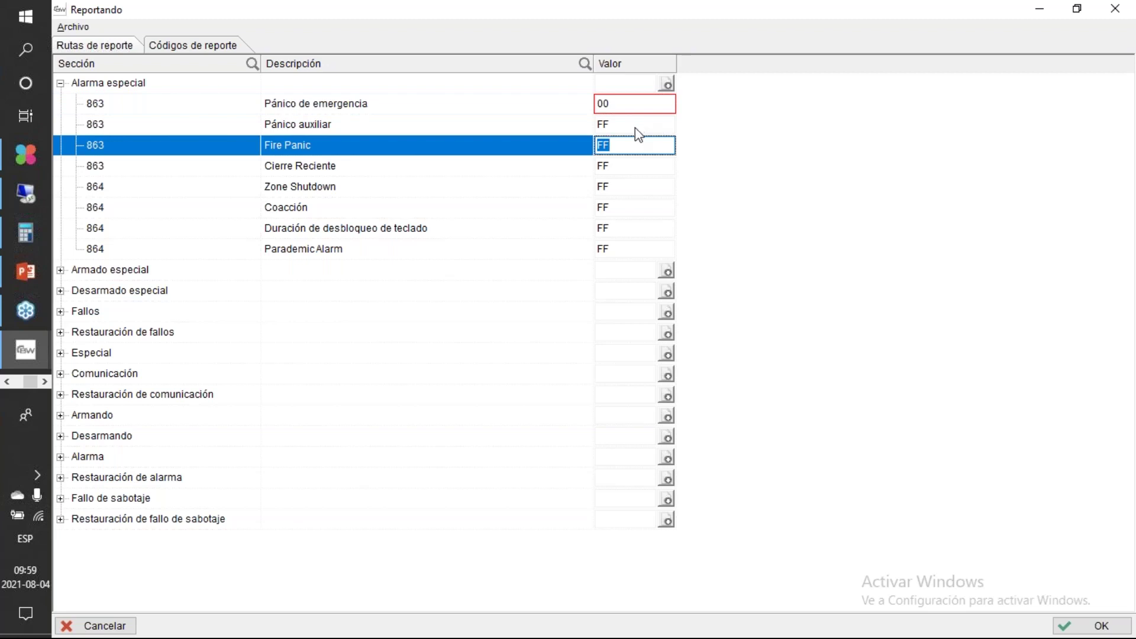
# Step: Apply FF to every Alarma especial report code, restoring Pánico de emergencia to FF
pyautogui.click(621, 83)
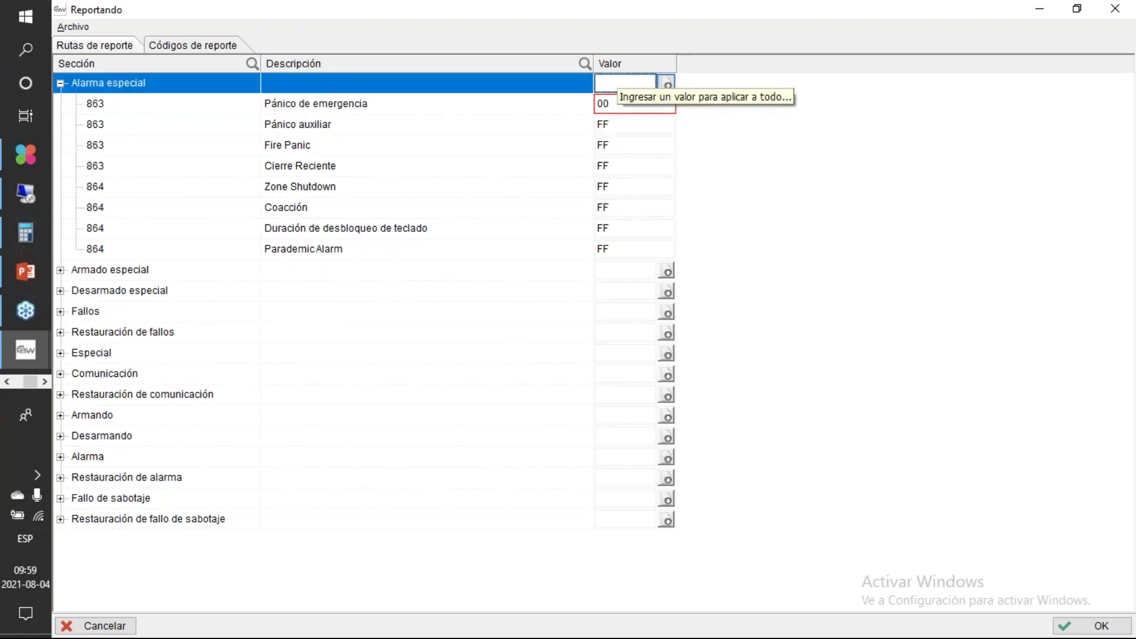
pyautogui.write('FF')
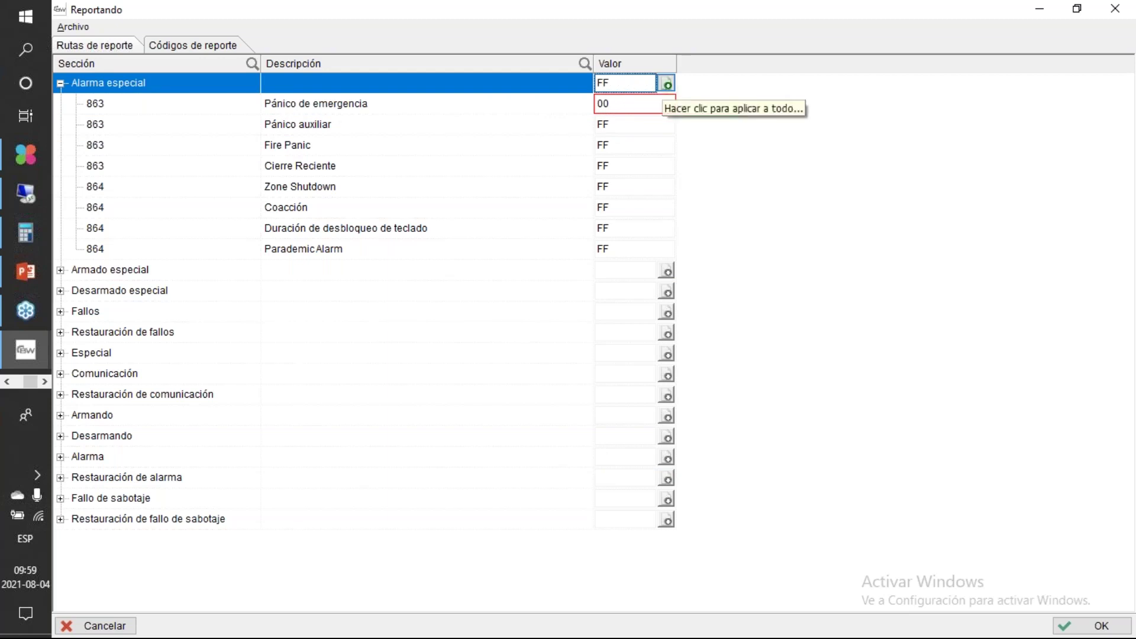
pyautogui.click(666, 84)
pyautogui.click(698, 108)
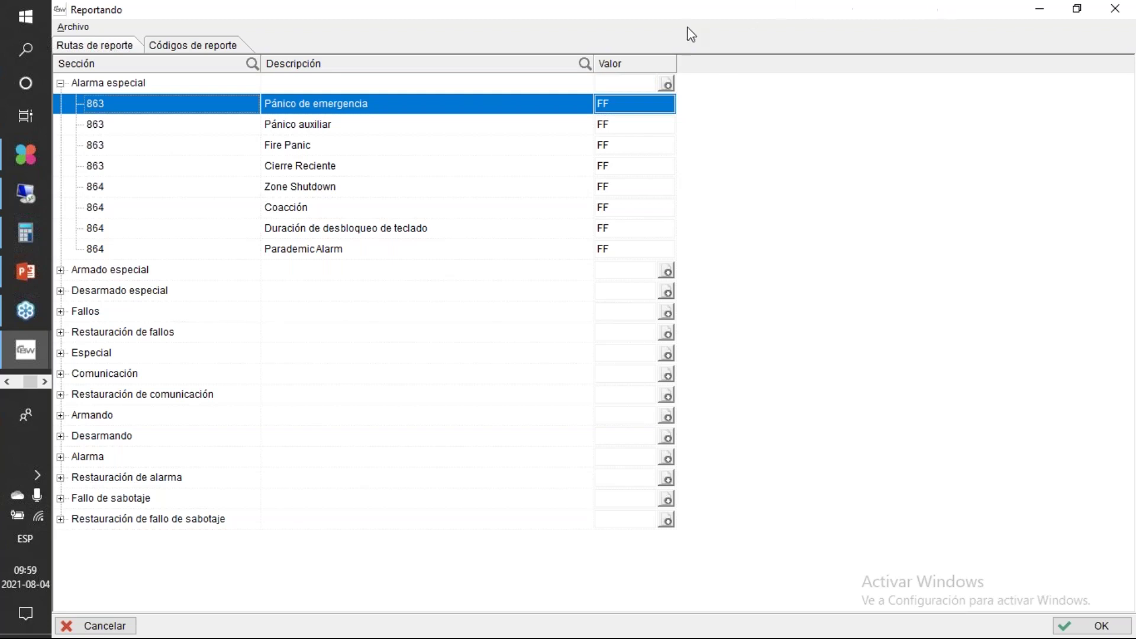
# Step: Close the Reportando window, discarding the report code changes, and open the PGM configuration
pyautogui.doubleClick(590, 15)
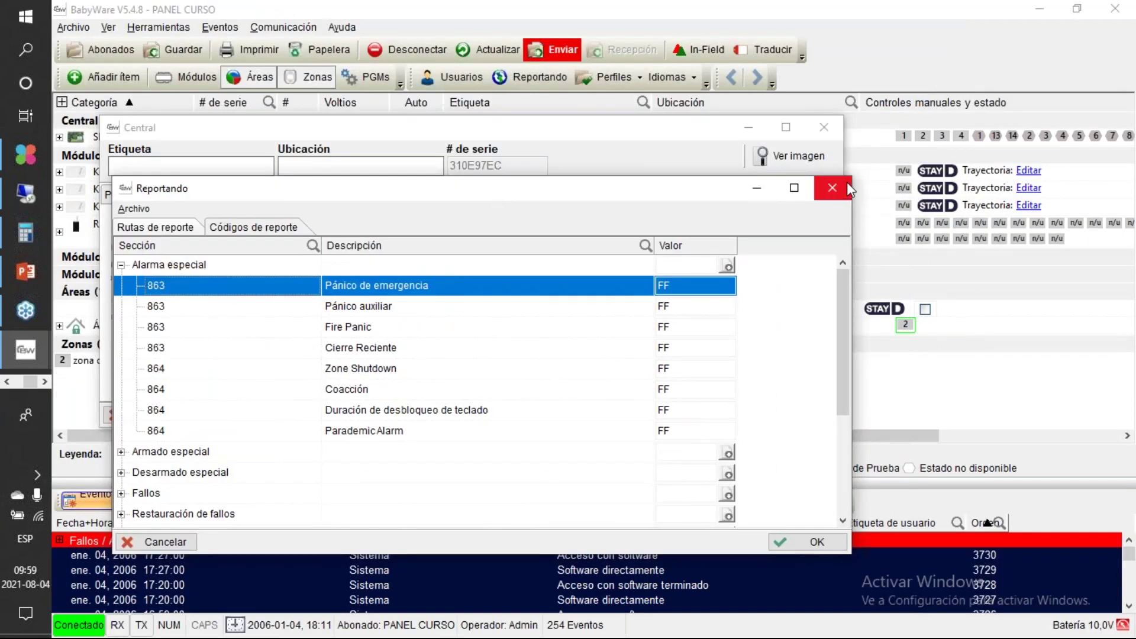
pyautogui.click(844, 184)
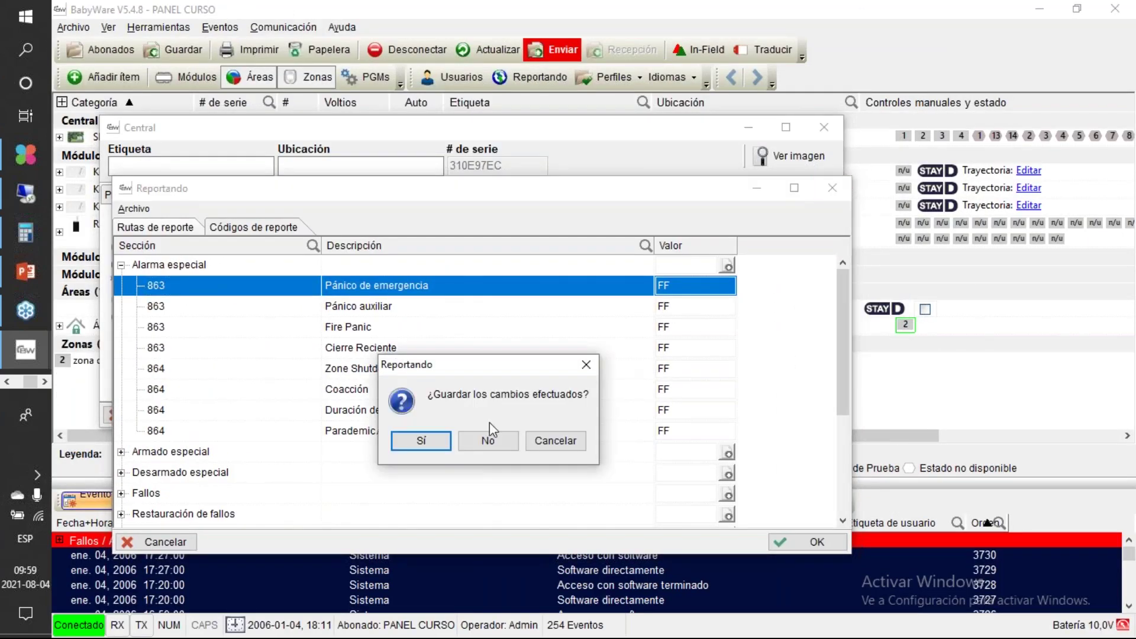
pyautogui.click(489, 443)
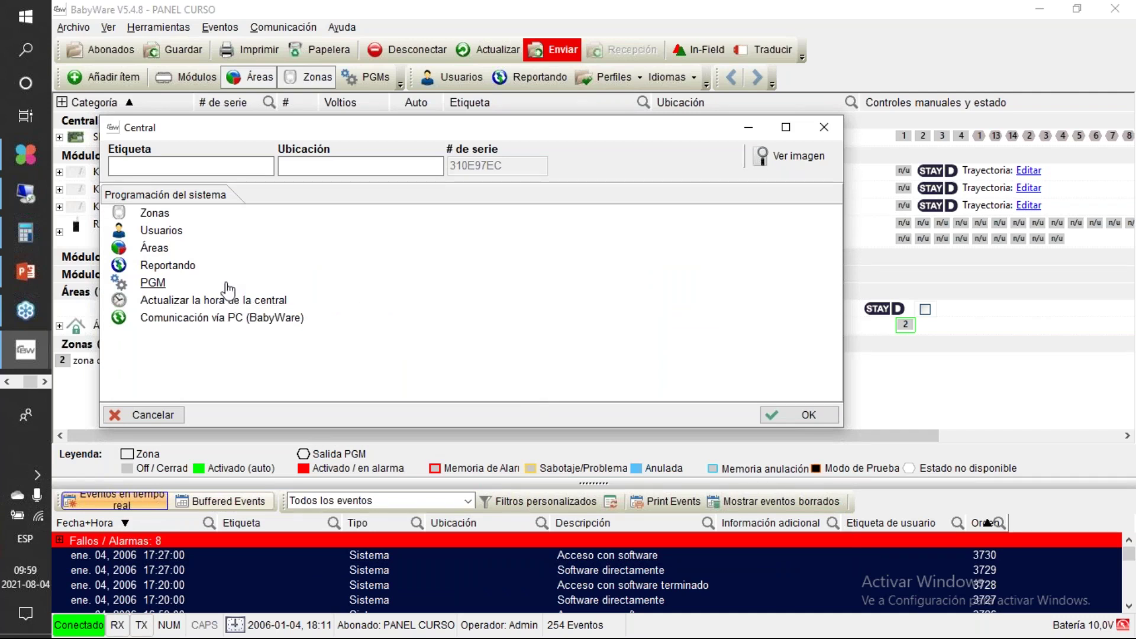
pyautogui.click(226, 285)
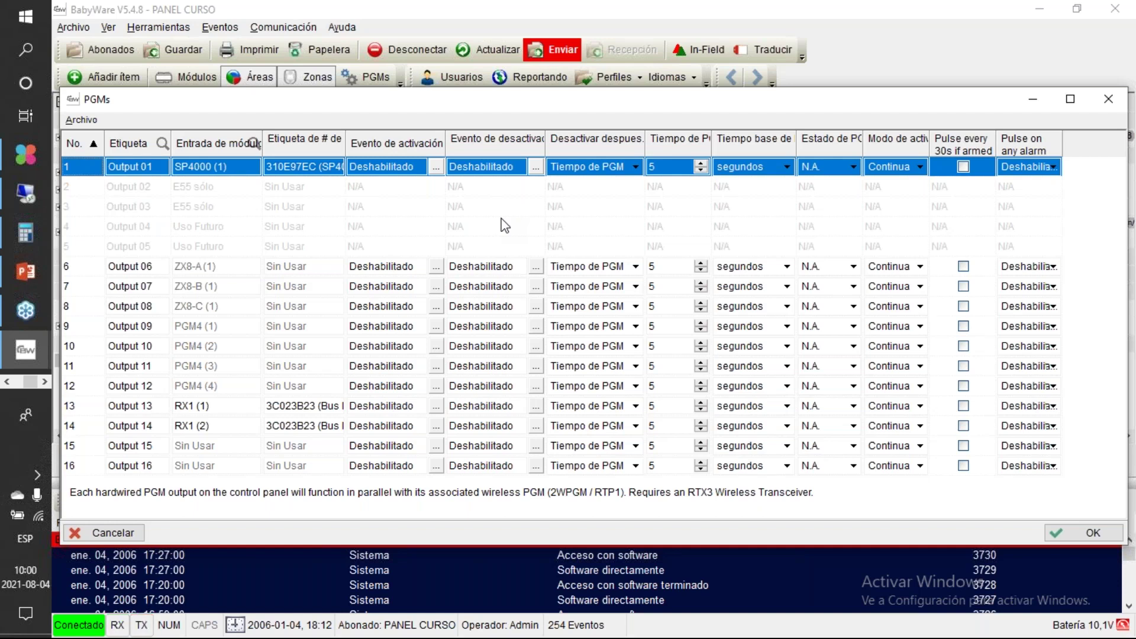
# Step: Change output 1's Etiqueta from Output 01 to 'PGM 1' and select its activation event
pyautogui.doubleClick(159, 172)
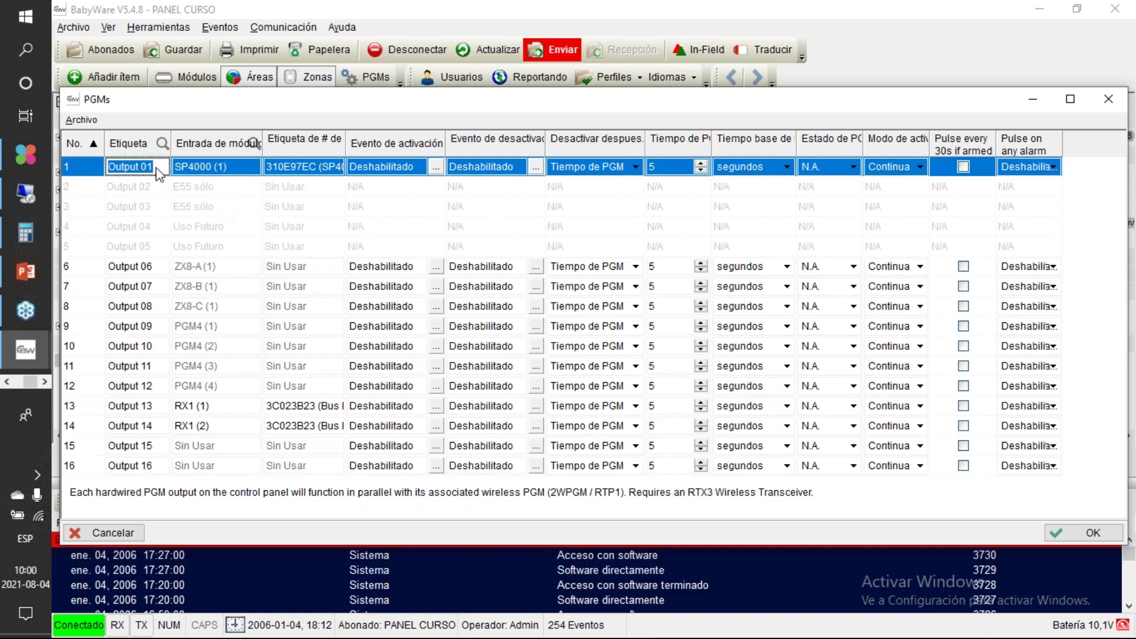
pyautogui.write('PGM 1')
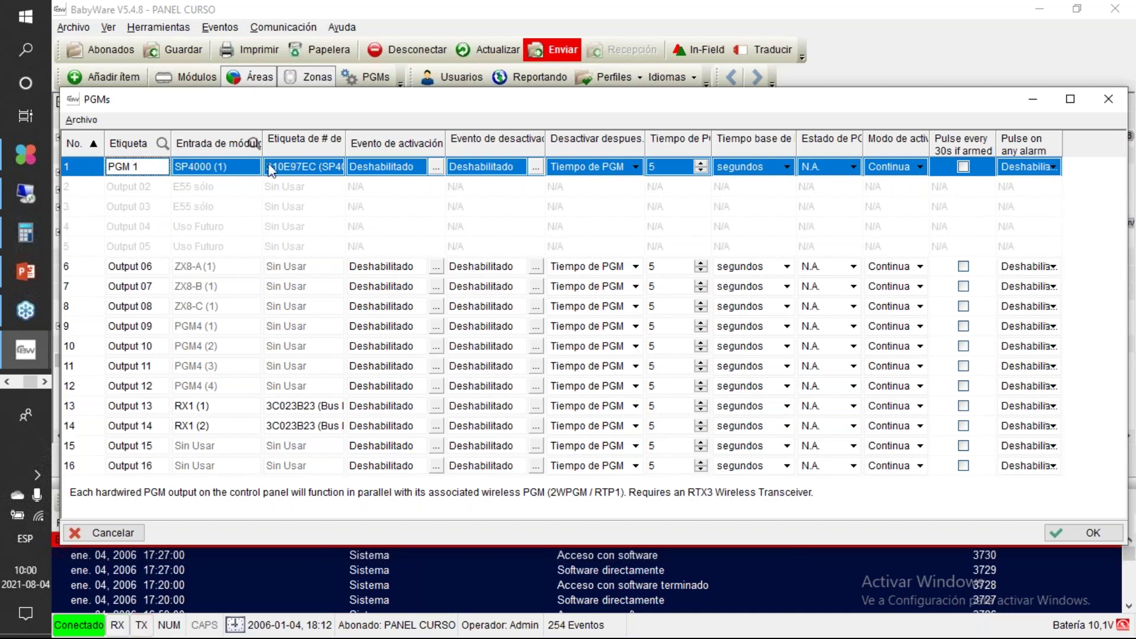
pyautogui.press('Return')
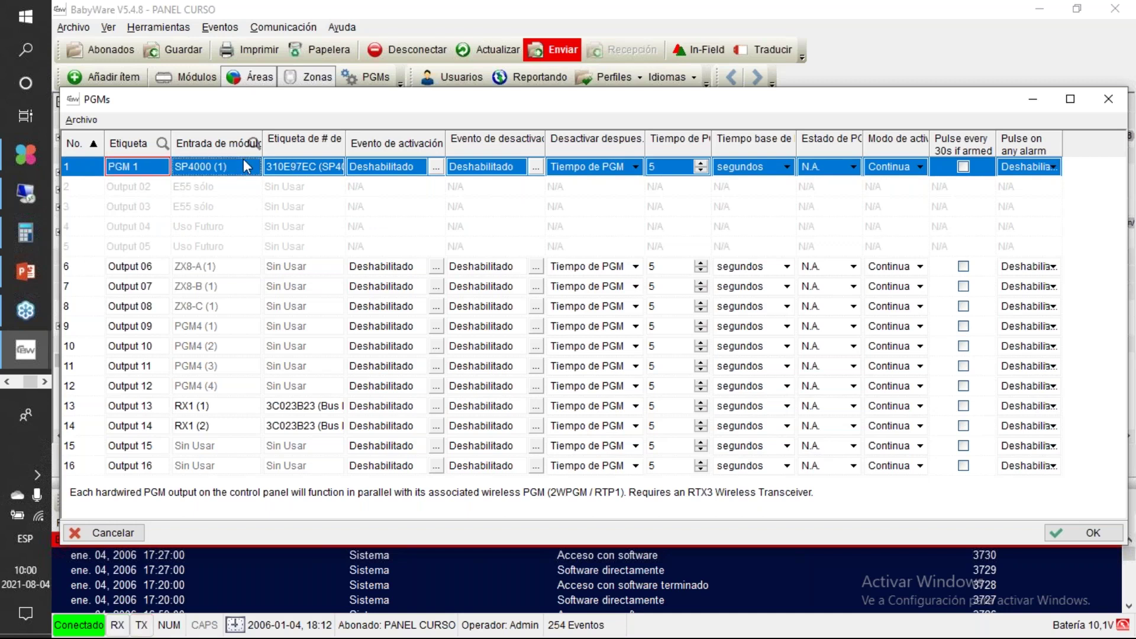
pyautogui.click(339, 169)
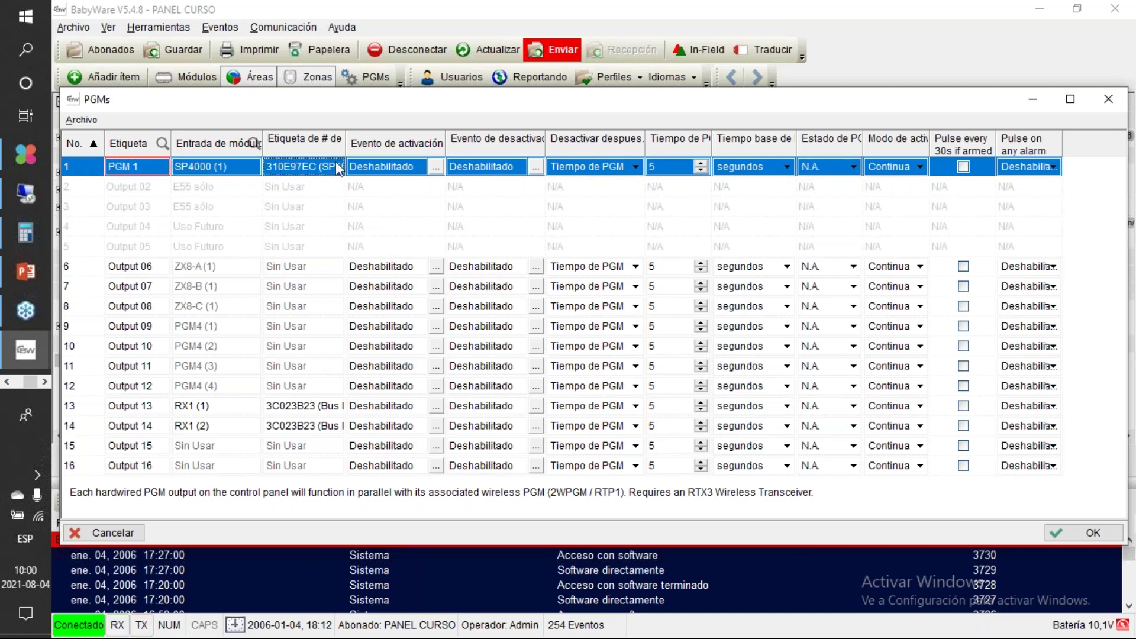
pyautogui.click(440, 170)
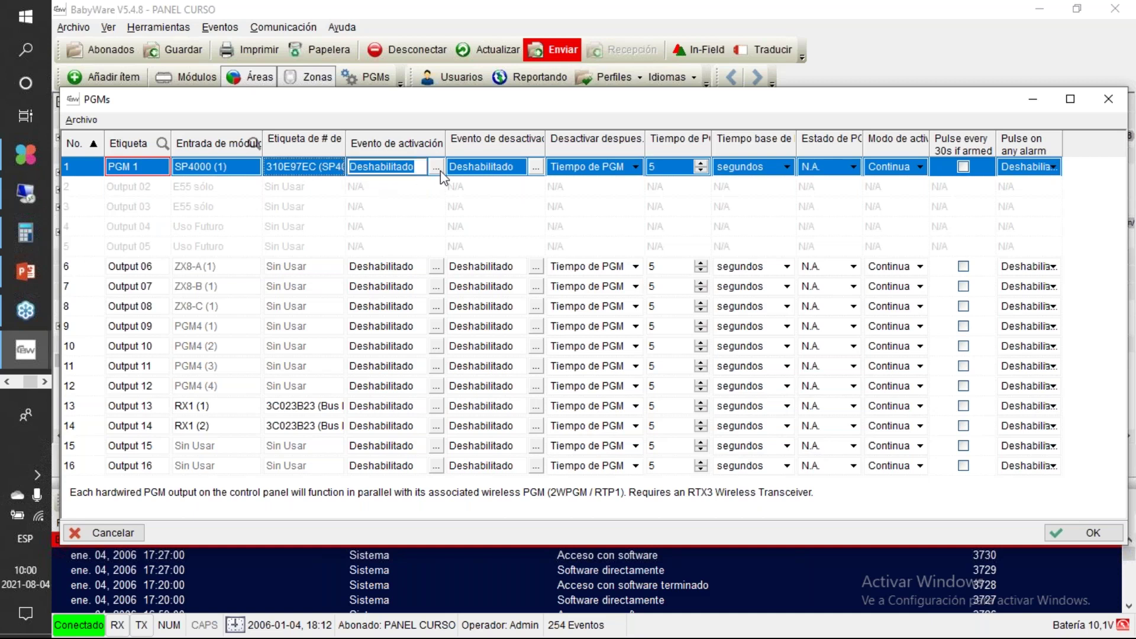
# Step: Open PGM 1's Evento de activación dialog and move it slightly left
pyautogui.click(440, 171)
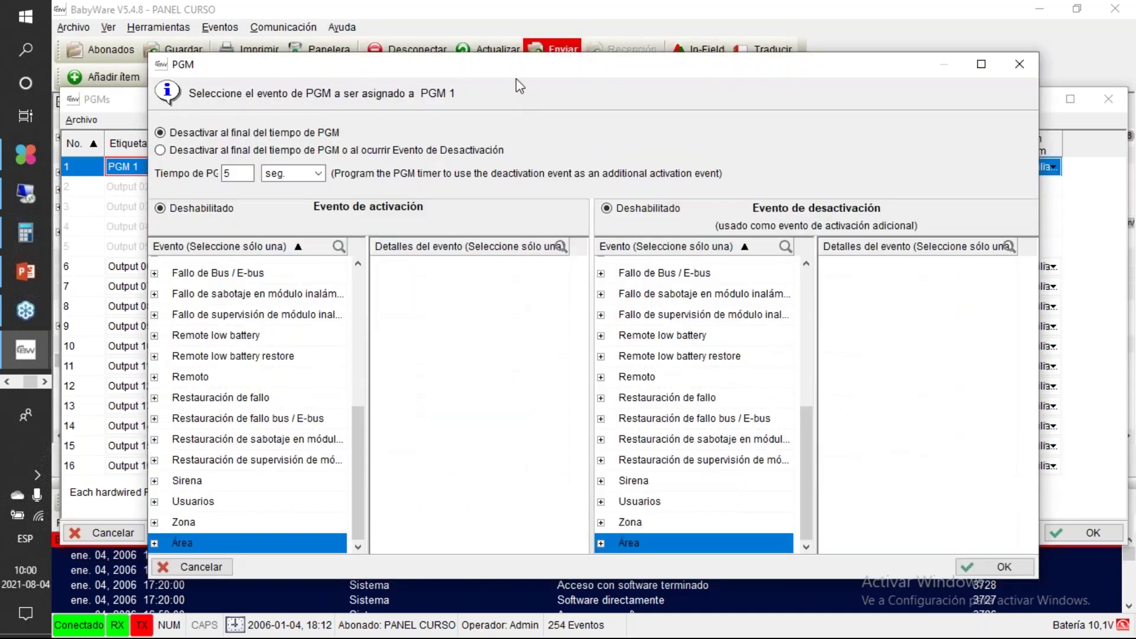
pyautogui.moveTo(520, 70); pyautogui.dragTo(431, 72)
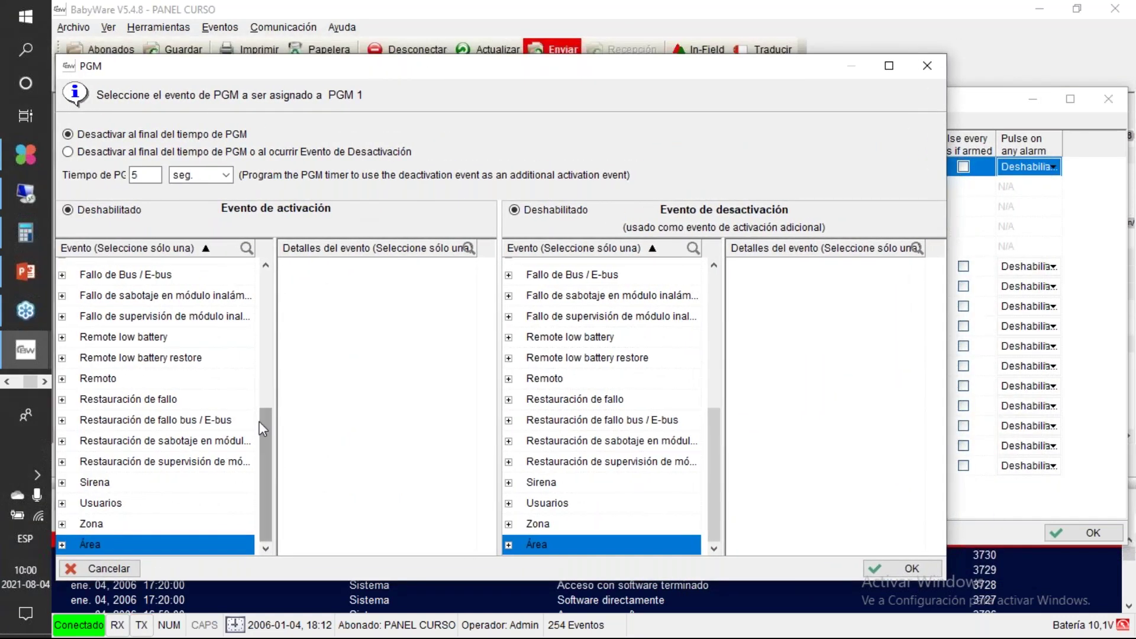
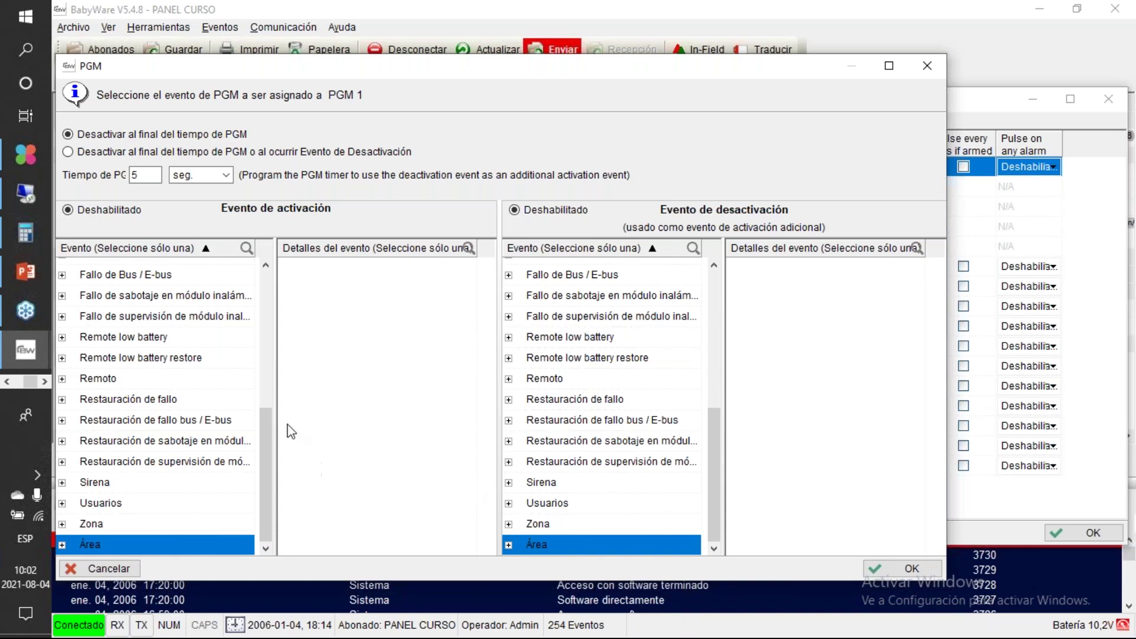
# Step: Browse the special alarm, Especial, Remoto and Restauración de fallo activation event groups
pyautogui.moveTo(266, 438); pyautogui.dragTo(267, 308)
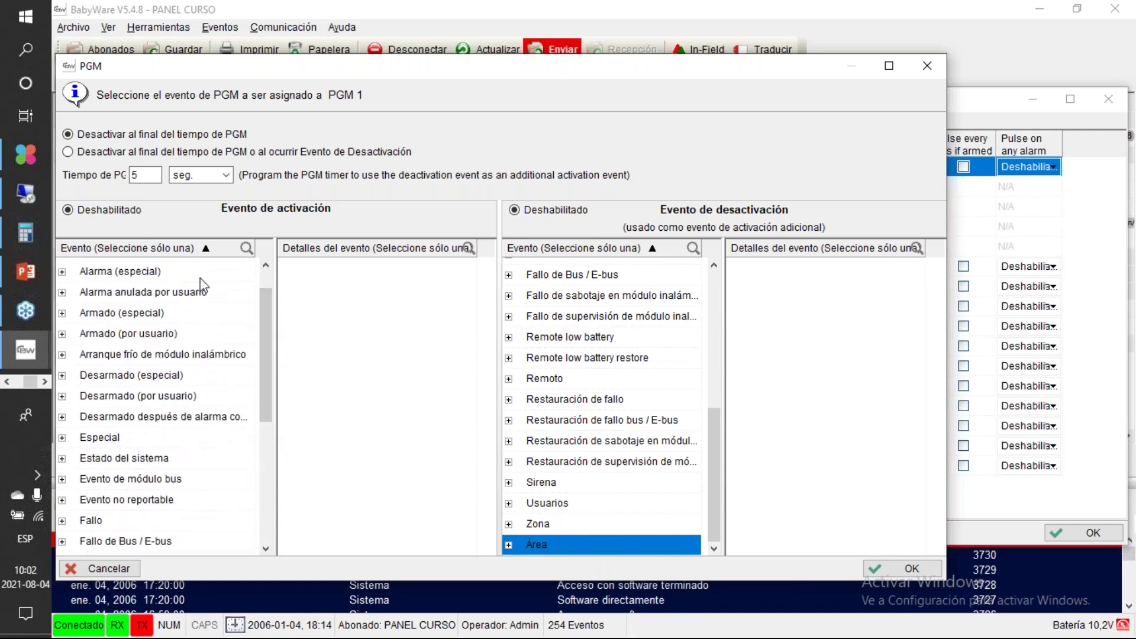
pyautogui.click(71, 273)
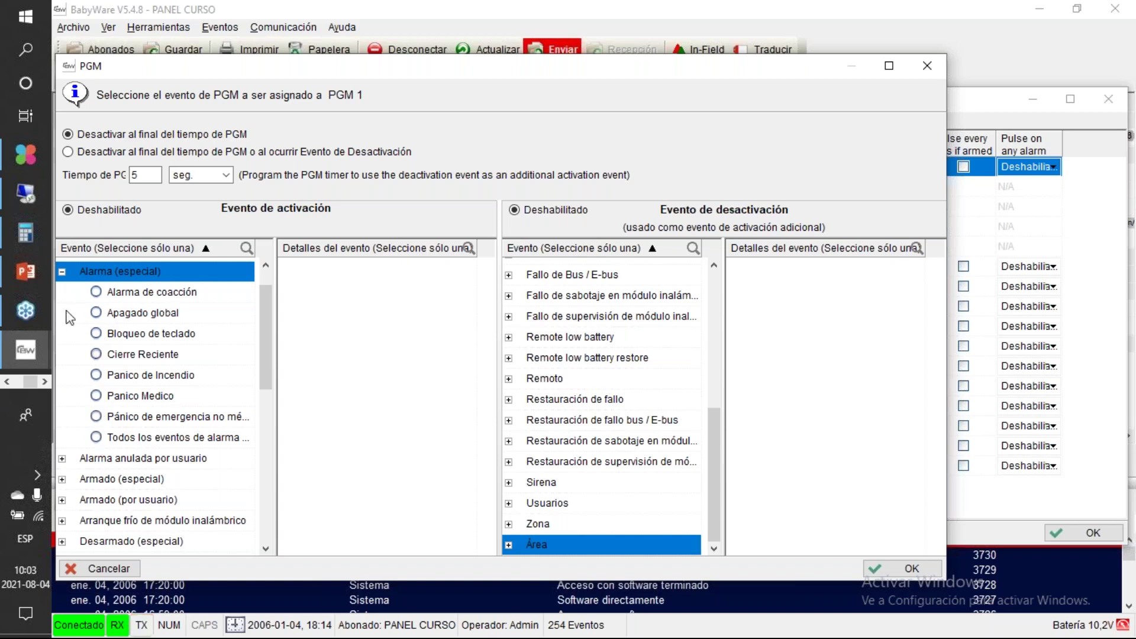
pyautogui.click(62, 272)
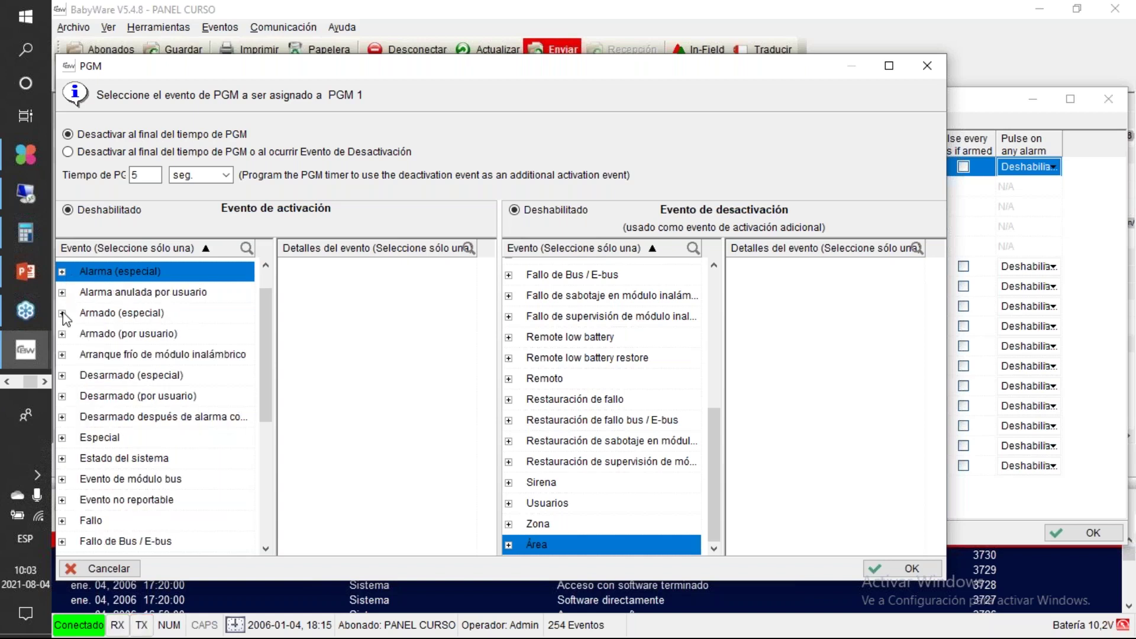
pyautogui.click(62, 439)
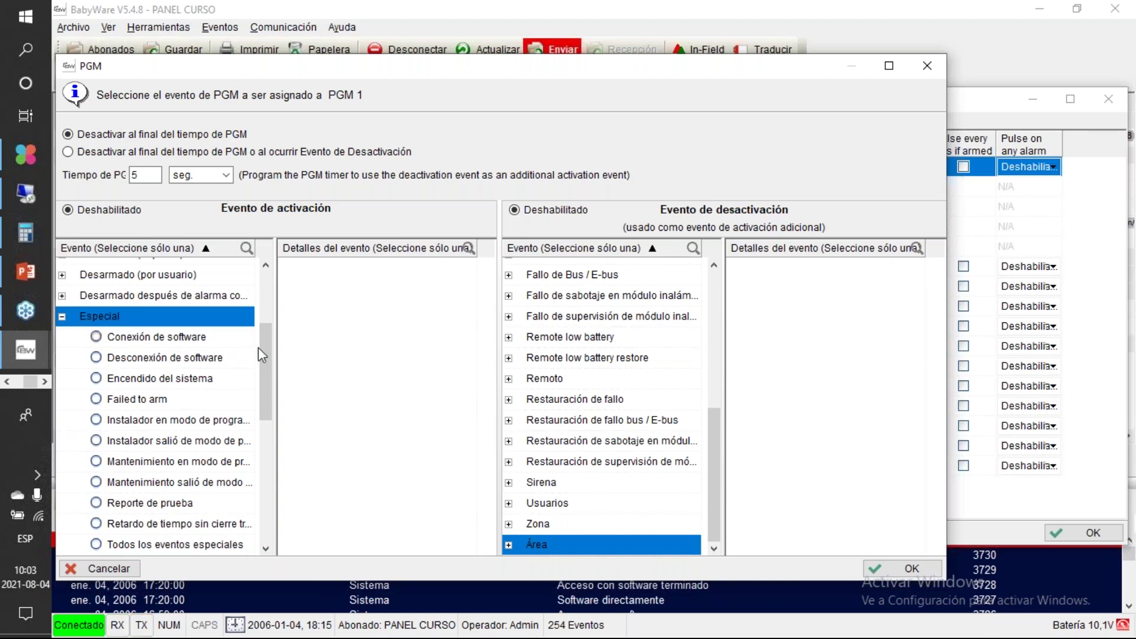
pyautogui.moveTo(261, 351)
pyautogui.mouseDown()
pyautogui.moveTo(262, 381)
pyautogui.moveTo(260, 368)
pyautogui.mouseUp()
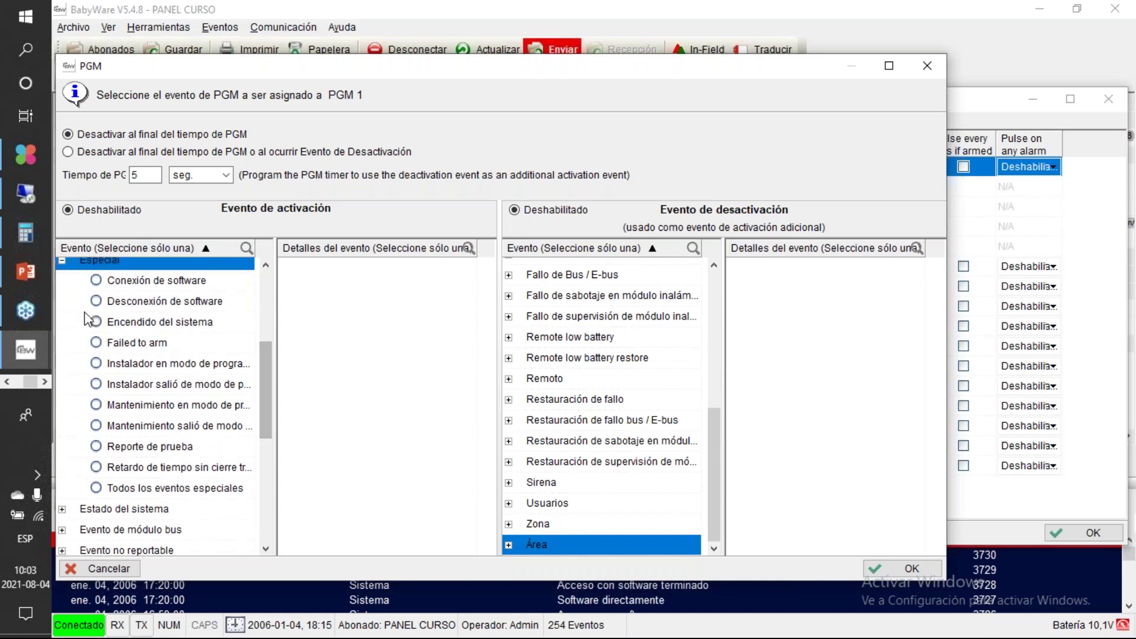
pyautogui.click(62, 261)
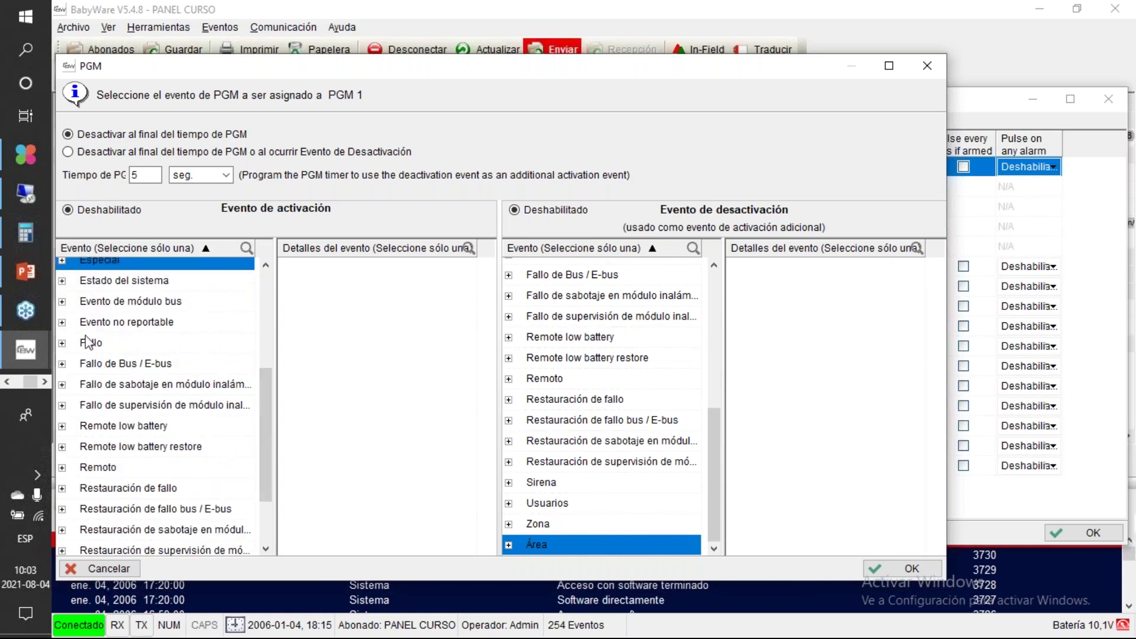
pyautogui.moveTo(261, 438); pyautogui.dragTo(262, 470)
pyautogui.click(159, 355)
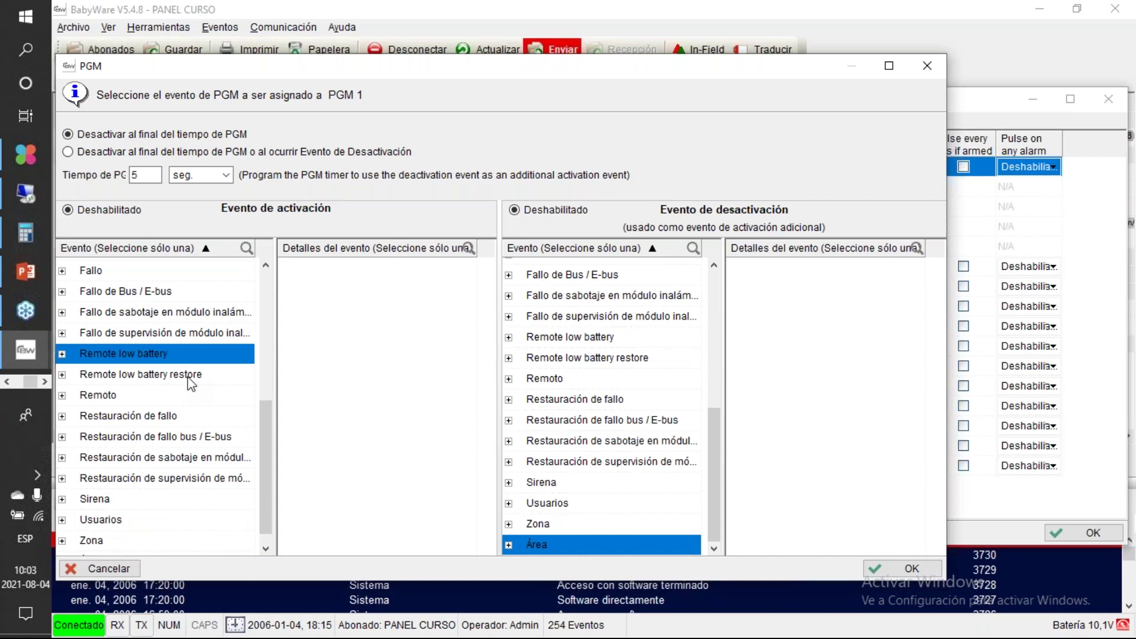
pyautogui.click(157, 398)
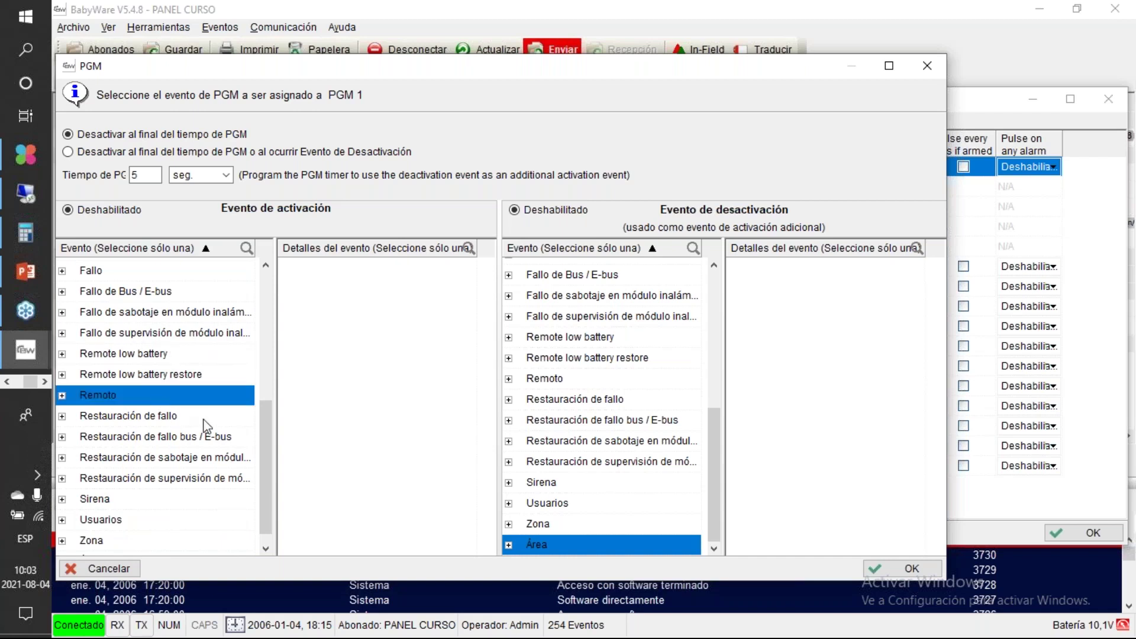
pyautogui.click(206, 423)
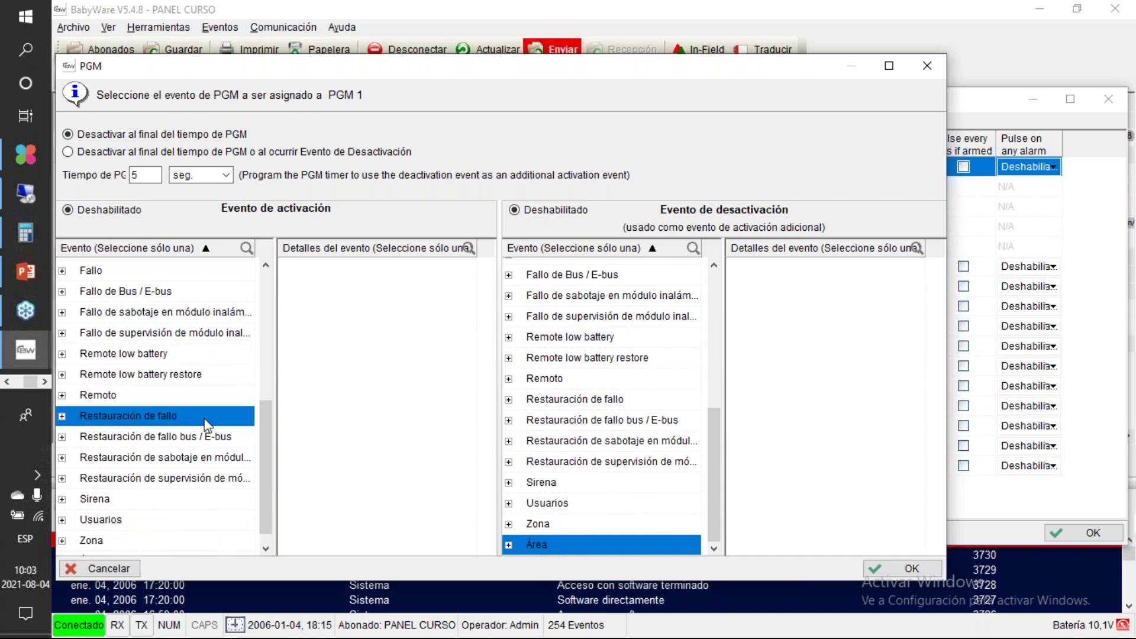
# Step: Look through the siren and zone activation event types, then collapse the zone group
pyautogui.click(65, 500)
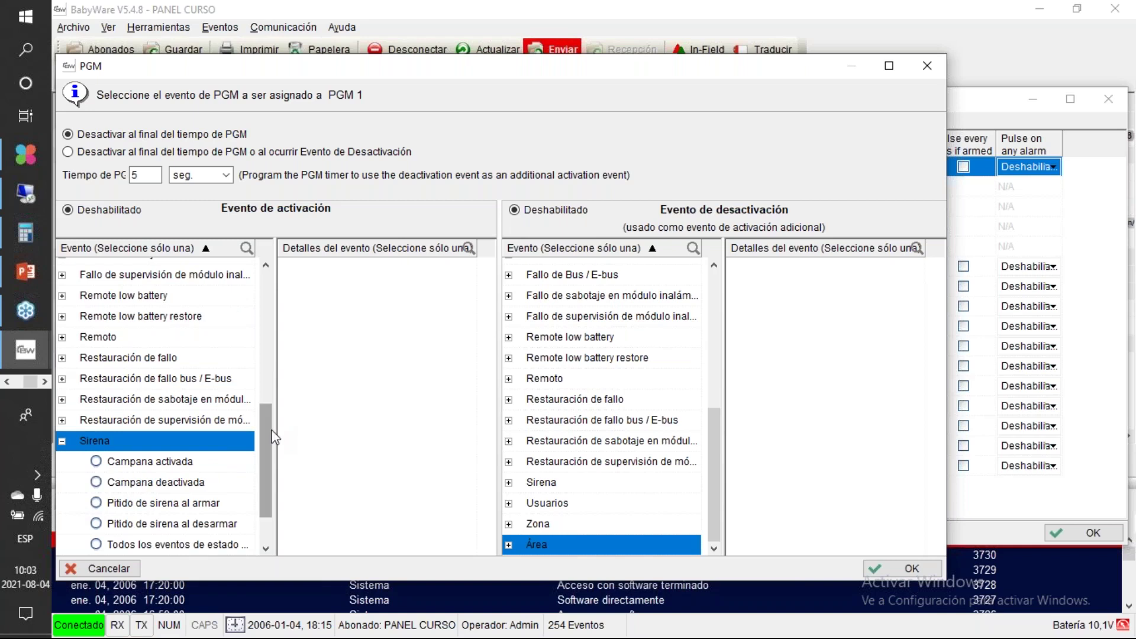
pyautogui.moveTo(266, 456); pyautogui.dragTo(267, 481)
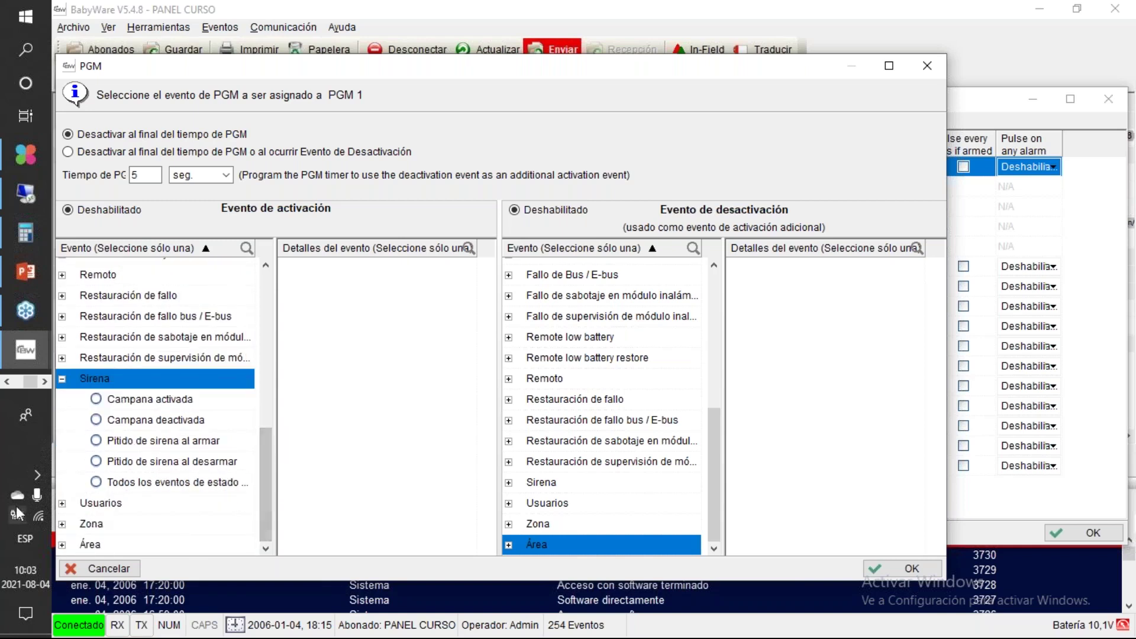
pyautogui.click(62, 524)
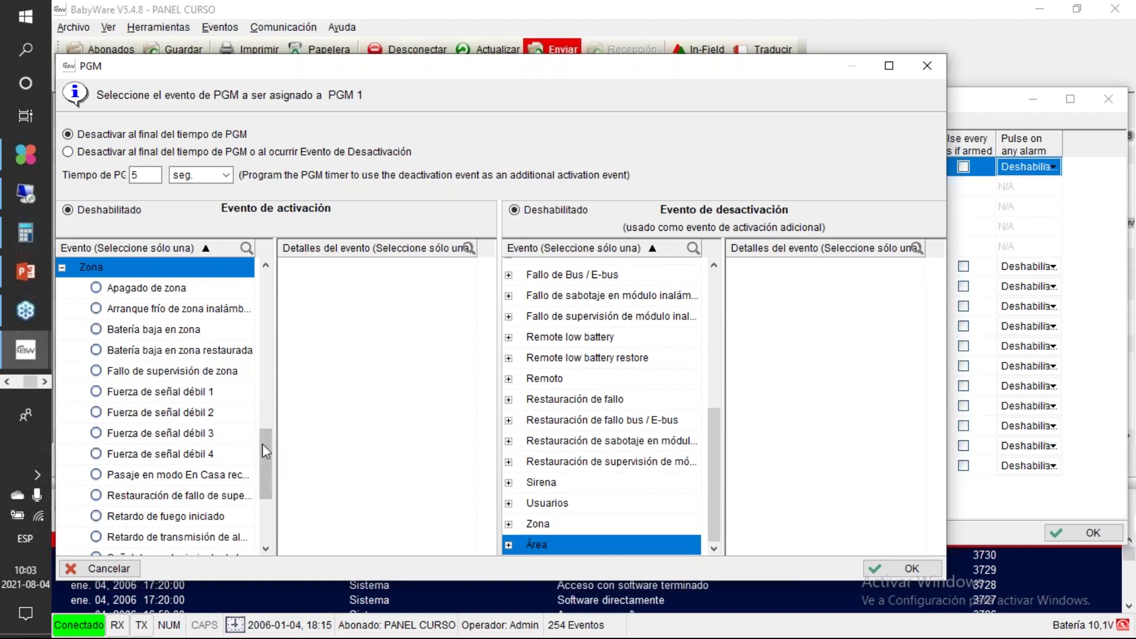
pyautogui.moveTo(264, 455)
pyautogui.mouseDown()
pyautogui.moveTo(264, 506)
pyautogui.moveTo(267, 473)
pyautogui.mouseUp()
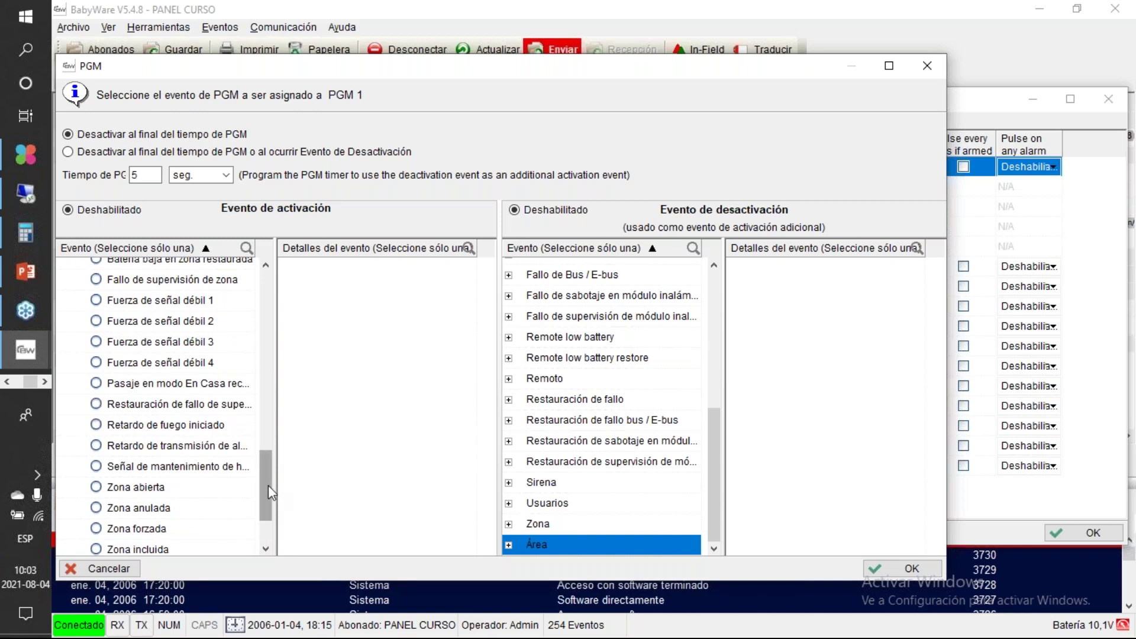
pyautogui.moveTo(268, 490); pyautogui.dragTo(257, 432)
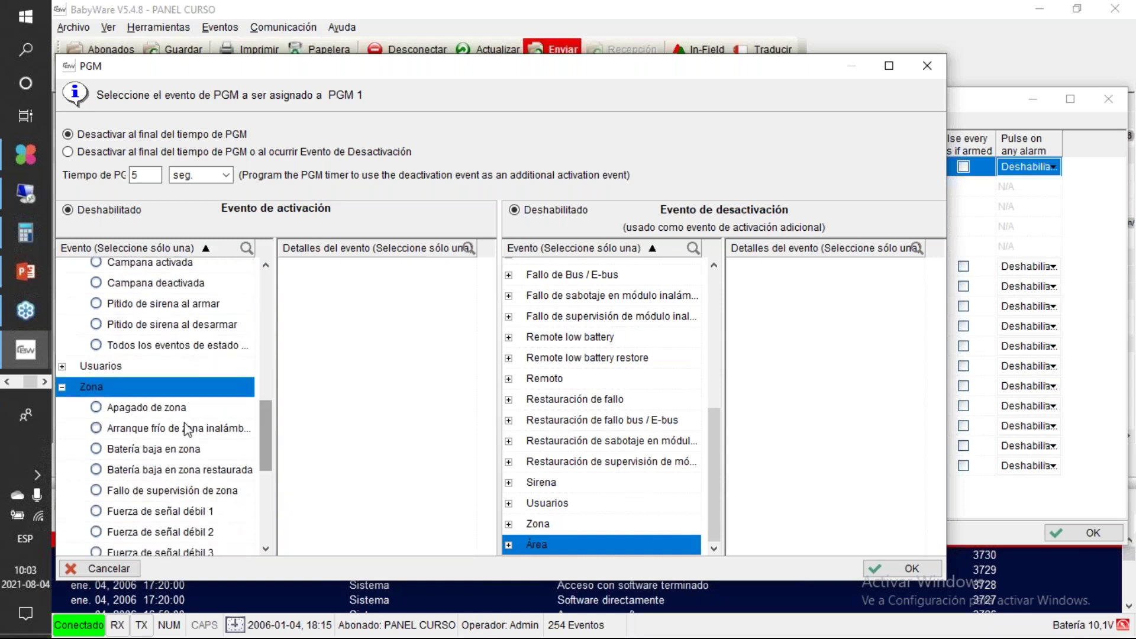
pyautogui.click(62, 386)
pyautogui.moveTo(265, 484); pyautogui.dragTo(268, 309)
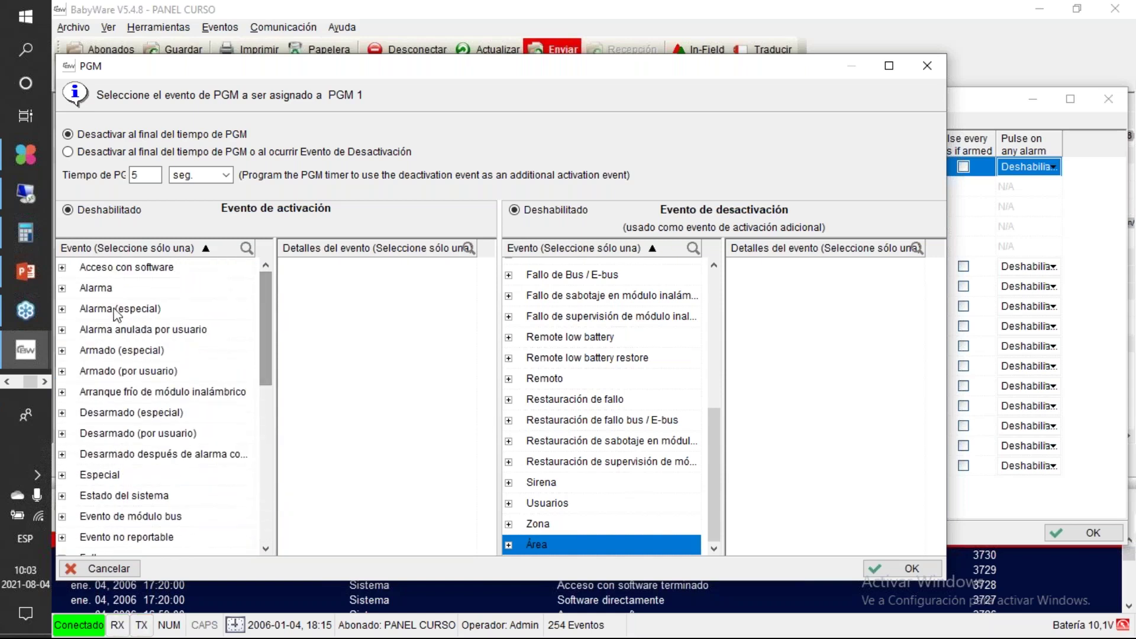
# Step: Set PGM 1's activation event to Alarma de incendio for Todas las zonas
pyautogui.click(63, 288)
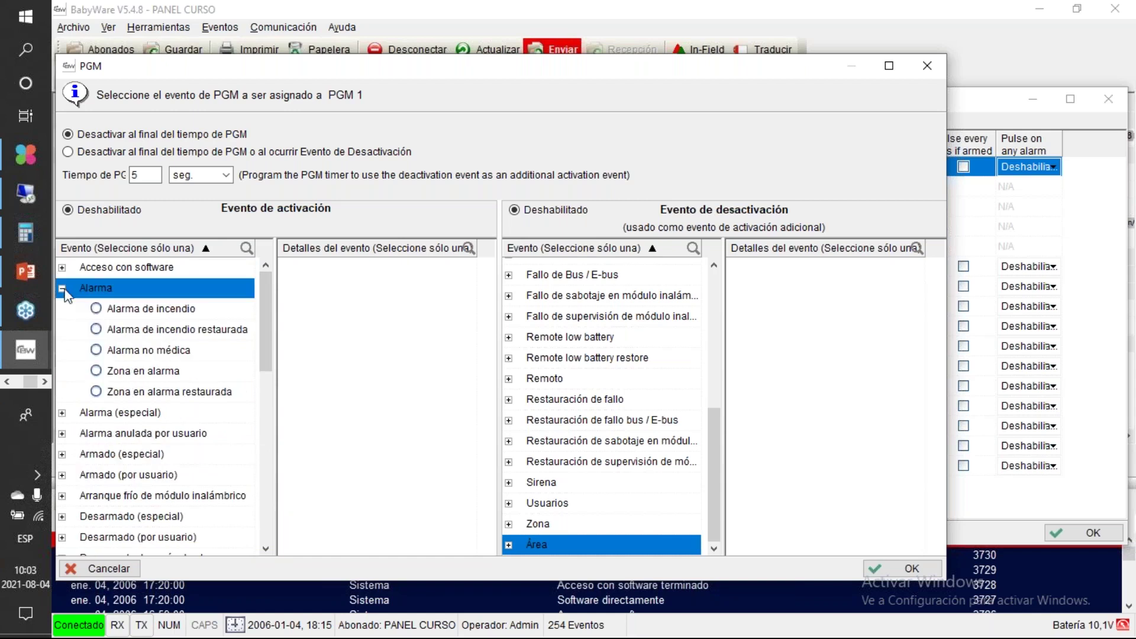
pyautogui.click(94, 311)
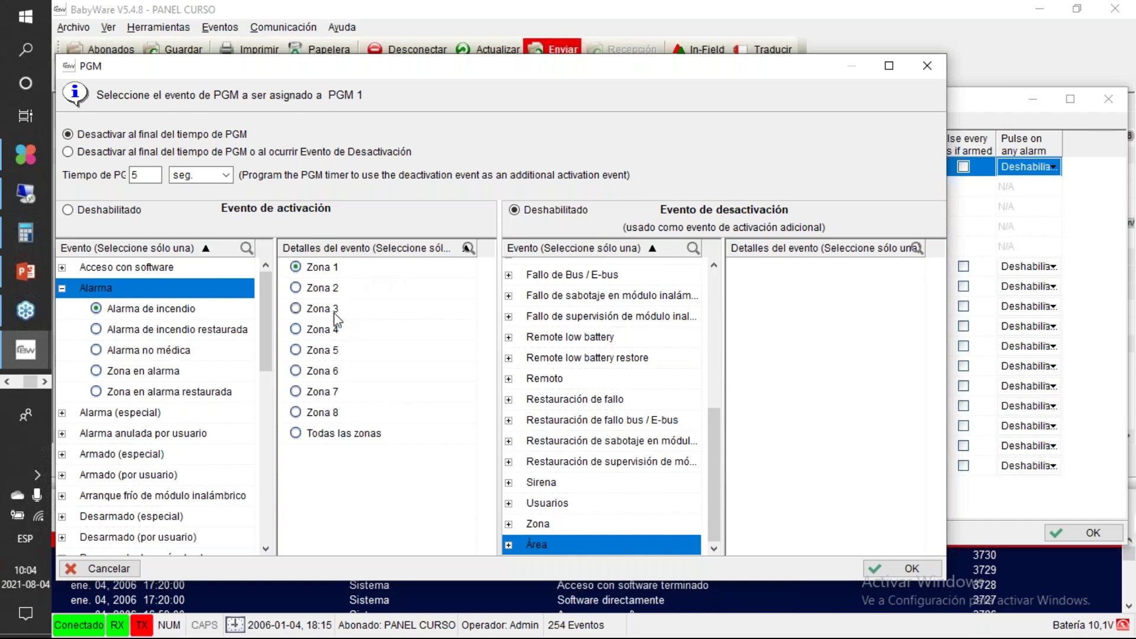
pyautogui.click(297, 433)
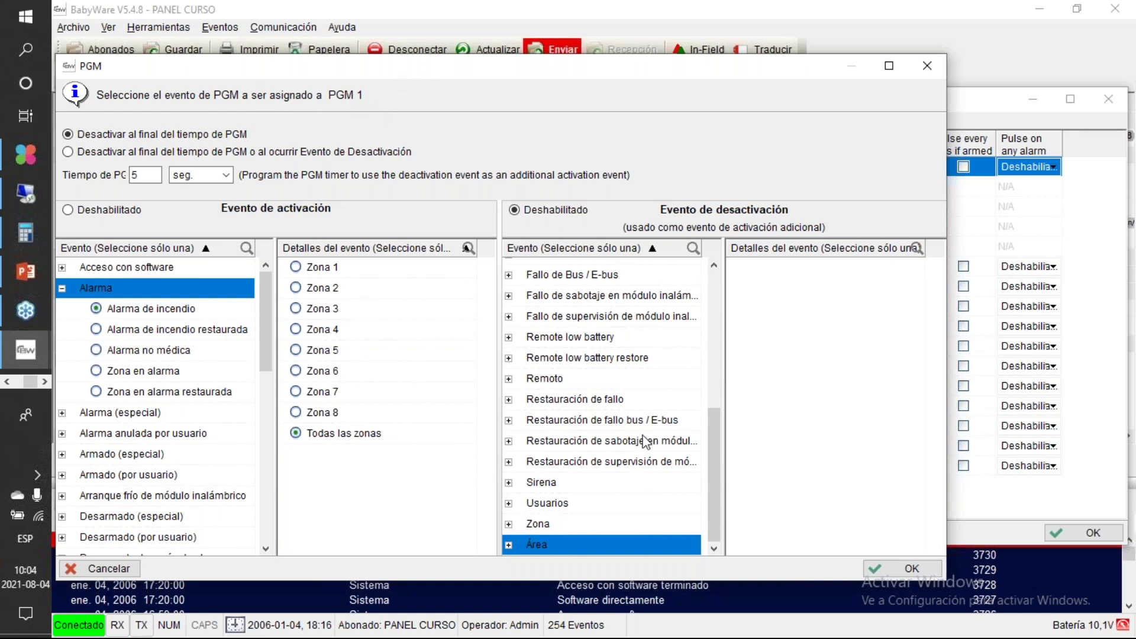
pyautogui.moveTo(711, 445); pyautogui.dragTo(712, 278)
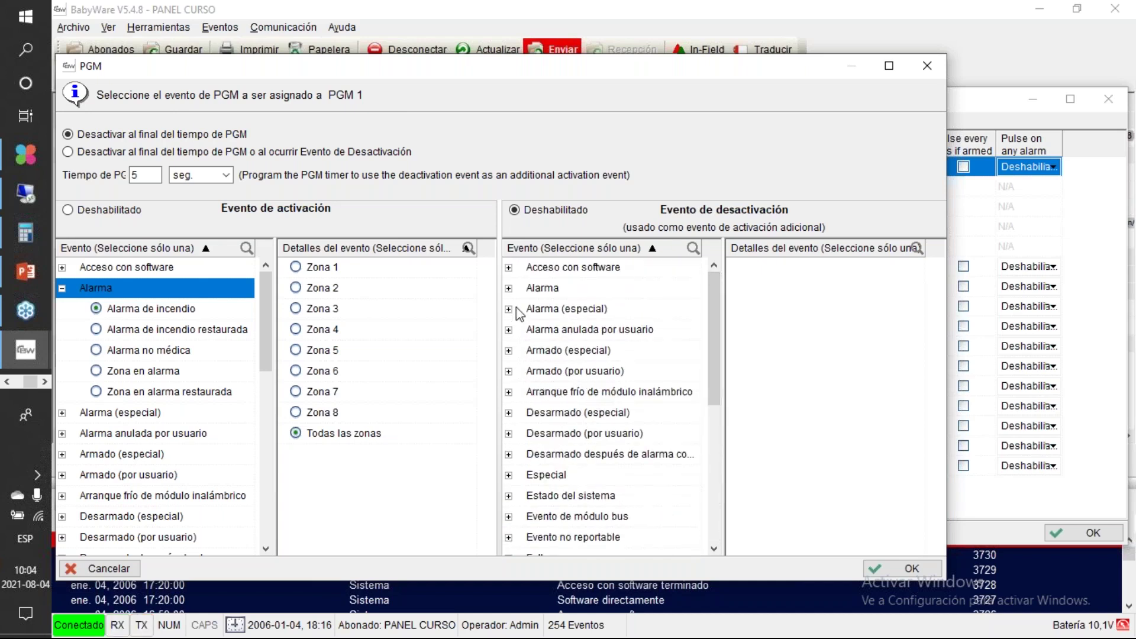
pyautogui.click(510, 289)
pyautogui.click(509, 289)
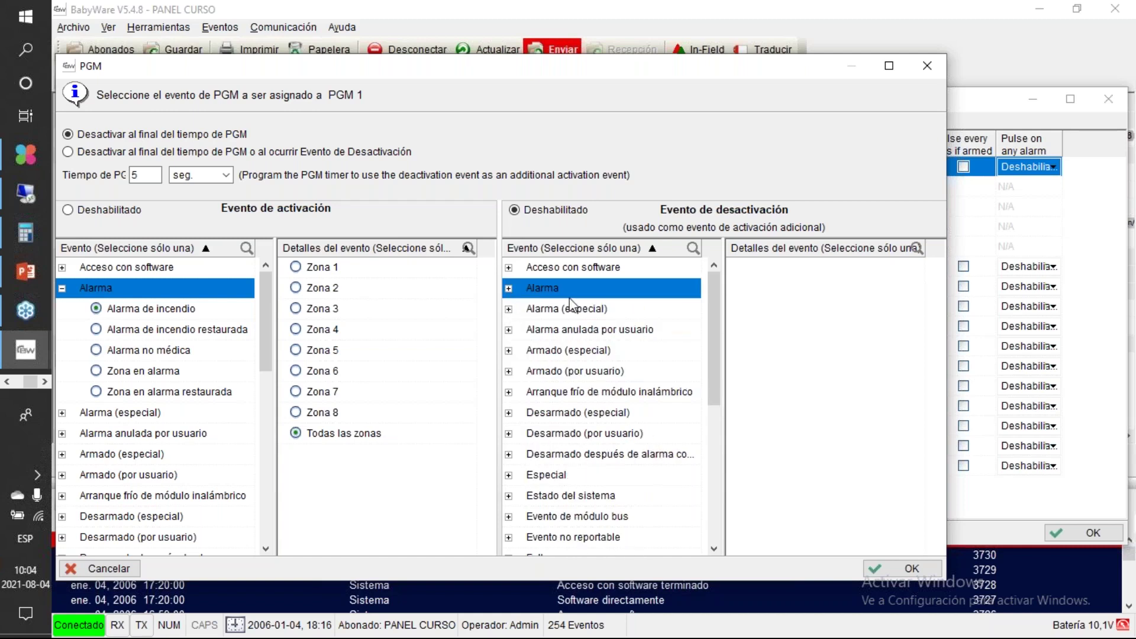
pyautogui.moveTo(588, 71); pyautogui.dragTo(692, 51)
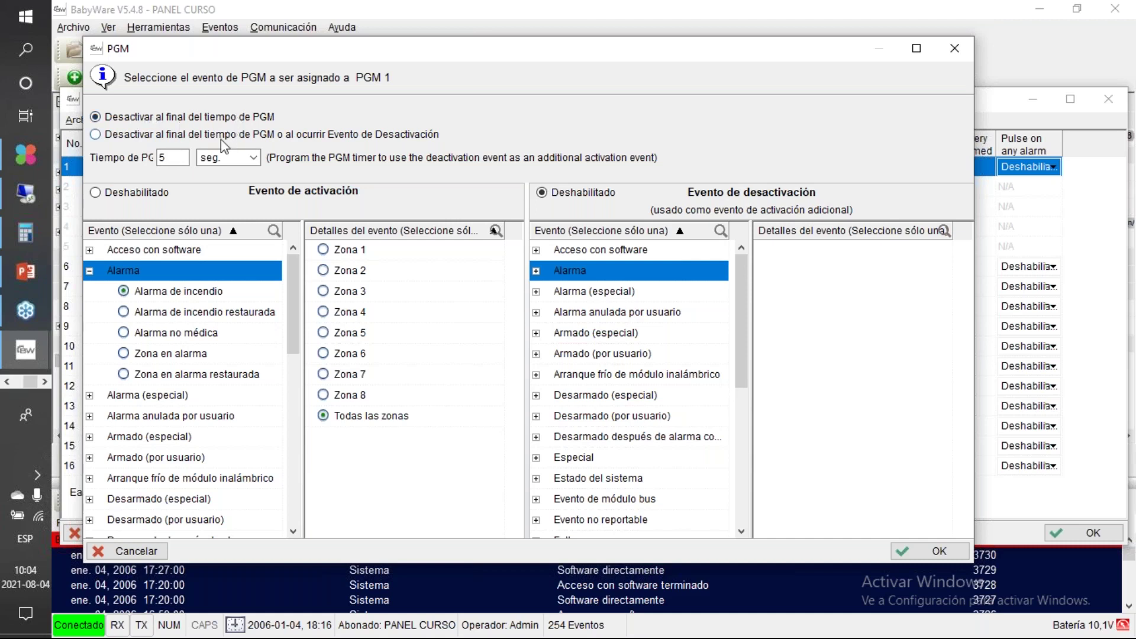
# Step: Change the Tiempo de PGM from 5 seconds to 5 minutes
pyautogui.click(184, 157)
pyautogui.moveTo(184, 157); pyautogui.dragTo(155, 157)
pyautogui.write('60')
pyautogui.click(253, 158)
pyautogui.click(224, 186)
pyautogui.moveTo(184, 159); pyautogui.dragTo(136, 162)
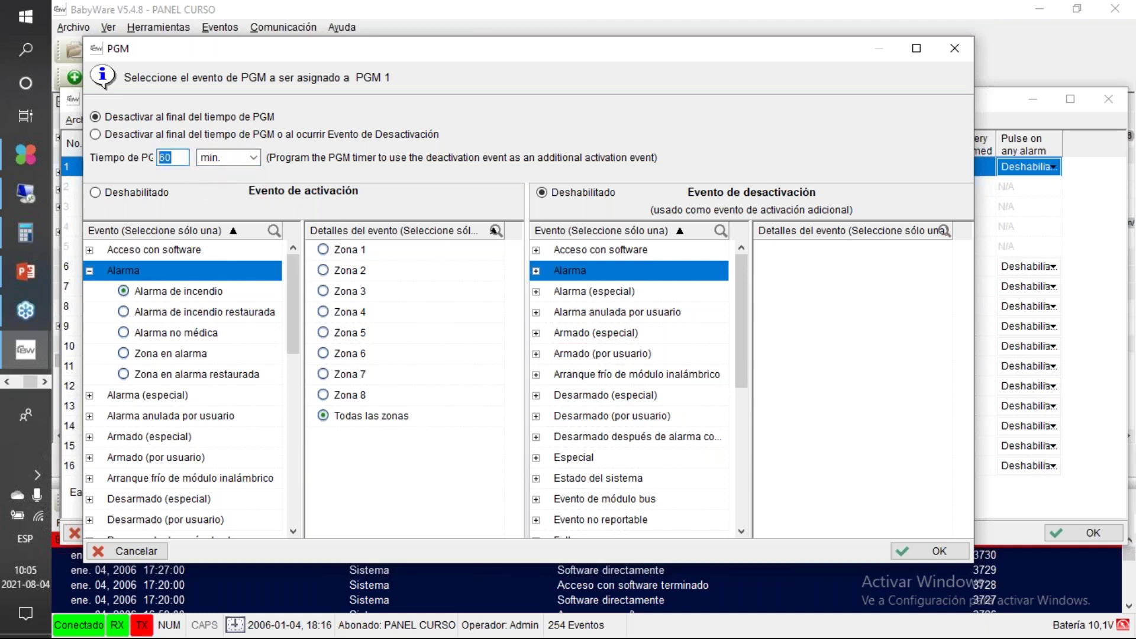
pyautogui.write('5')
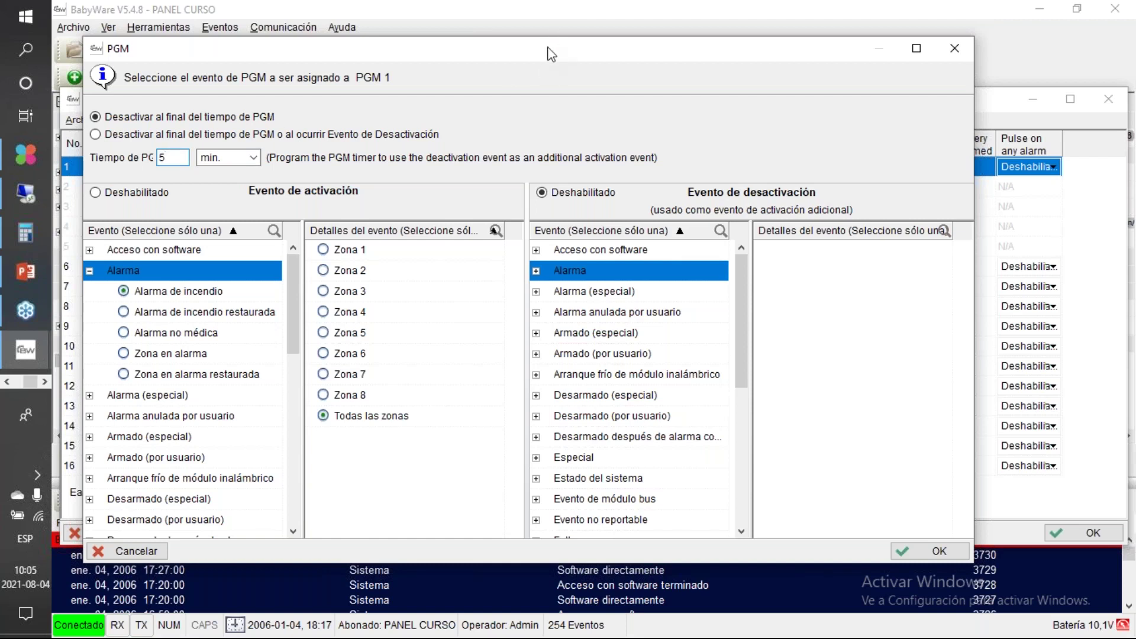
pyautogui.moveTo(488, 48); pyautogui.dragTo(490, 20)
# Step: Confirm PGM 1's event dialog and close the PGMs table with OK
pyautogui.click(865, 525)
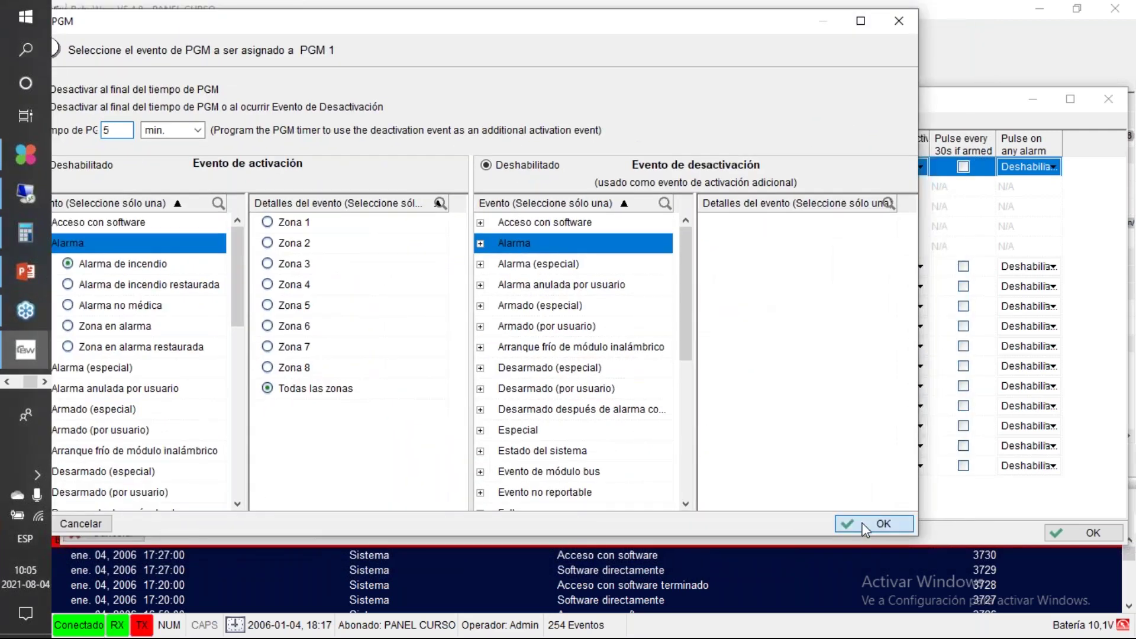
pyautogui.moveTo(656, 105); pyautogui.dragTo(458, 92)
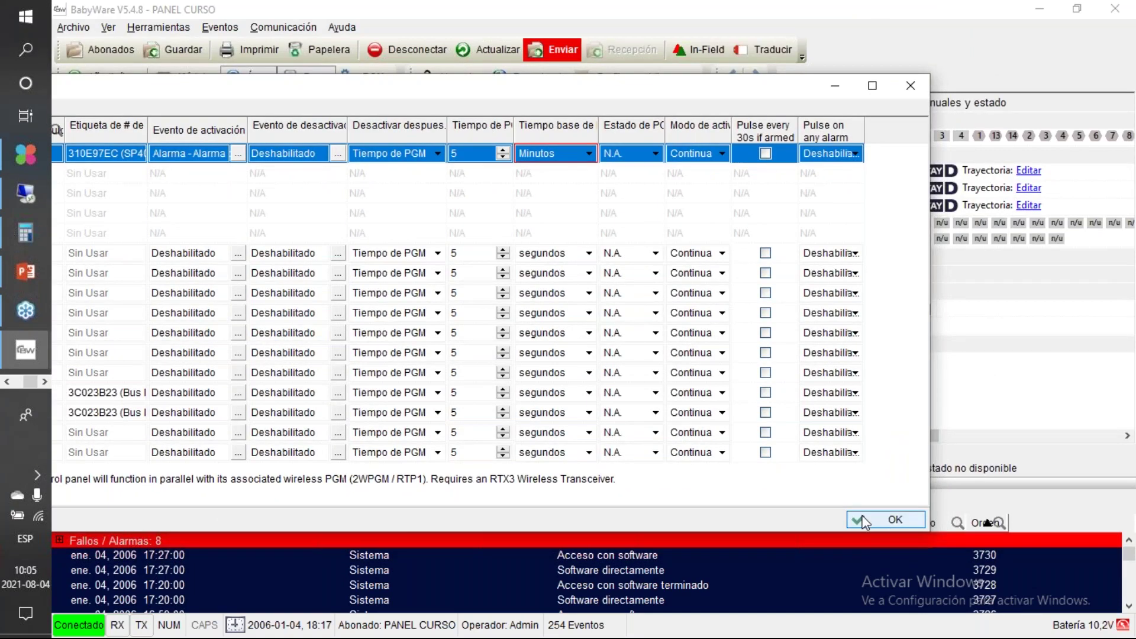
pyautogui.click(864, 521)
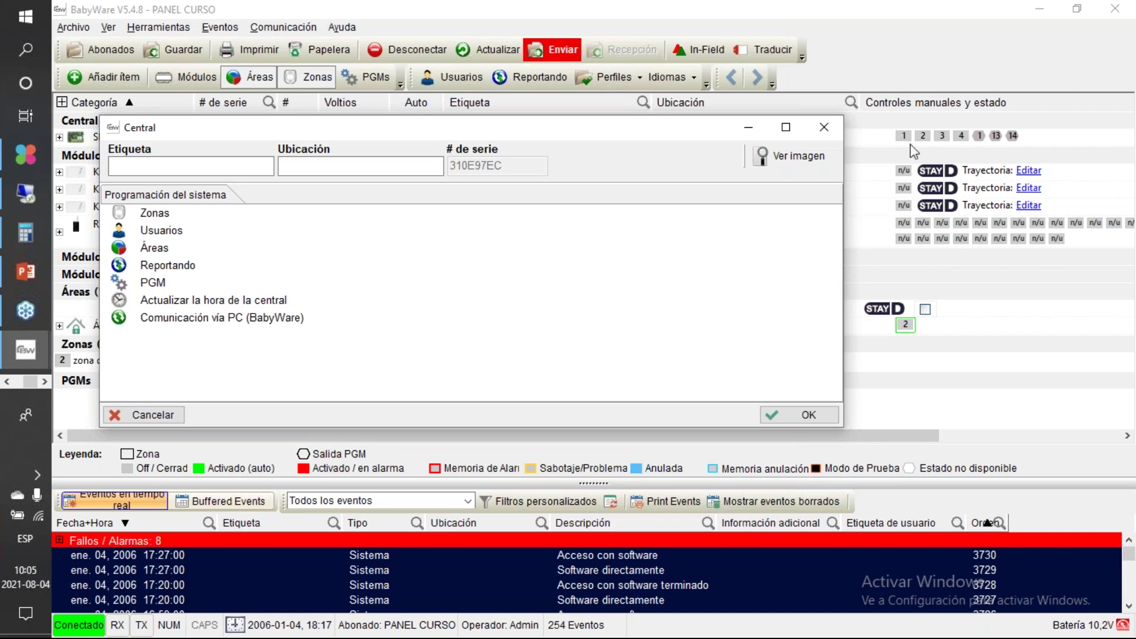
# Step: Open PGM from the Central programming dialog
pyautogui.click(900, 166)
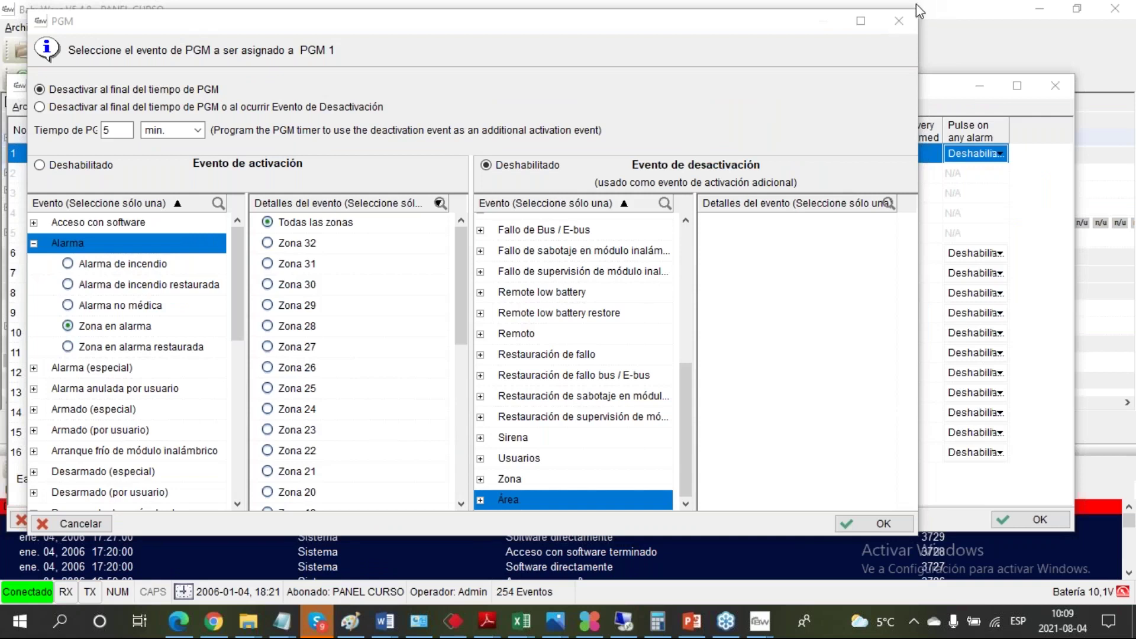
# Step: Close PGM 1's event settings without saving and close the PGMs table
pyautogui.click(900, 21)
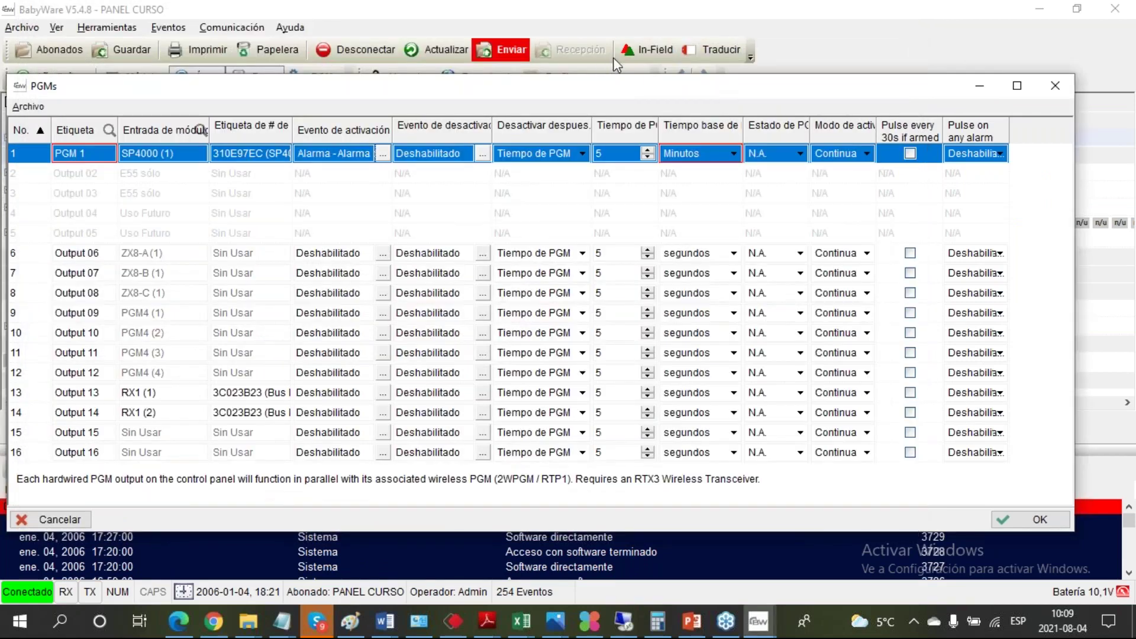
pyautogui.moveTo(625, 85); pyautogui.dragTo(329, 210)
pyautogui.click(757, 221)
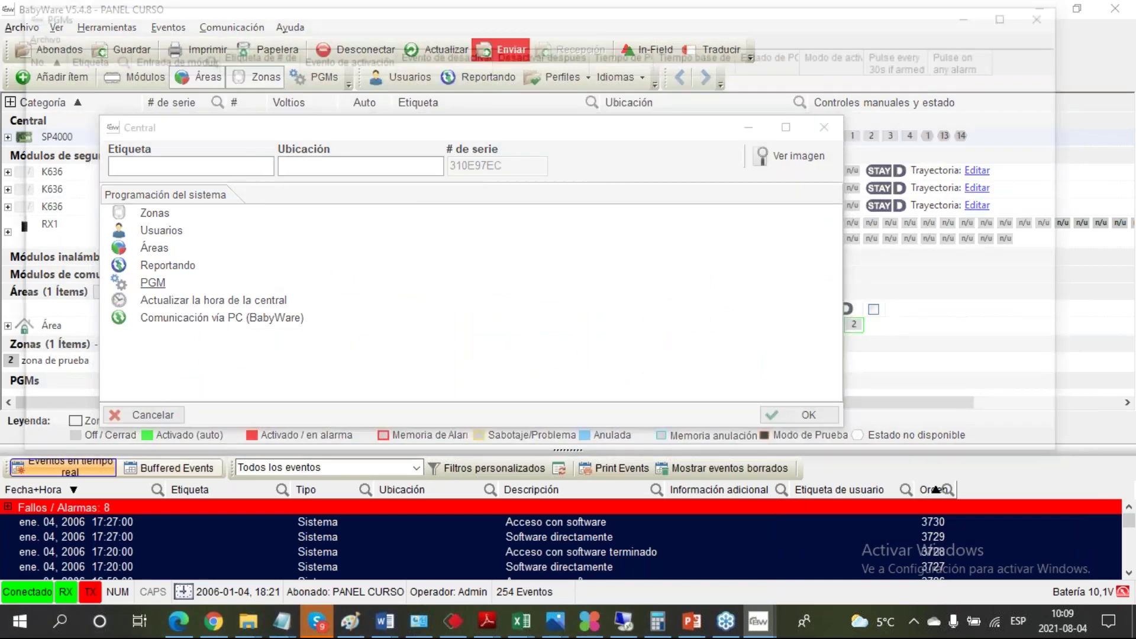
# Step: Reopen the PGMs table and set PGM 1's activation to Zona en alarma for Todas las zonas
pyautogui.click(170, 284)
pyautogui.click(387, 77)
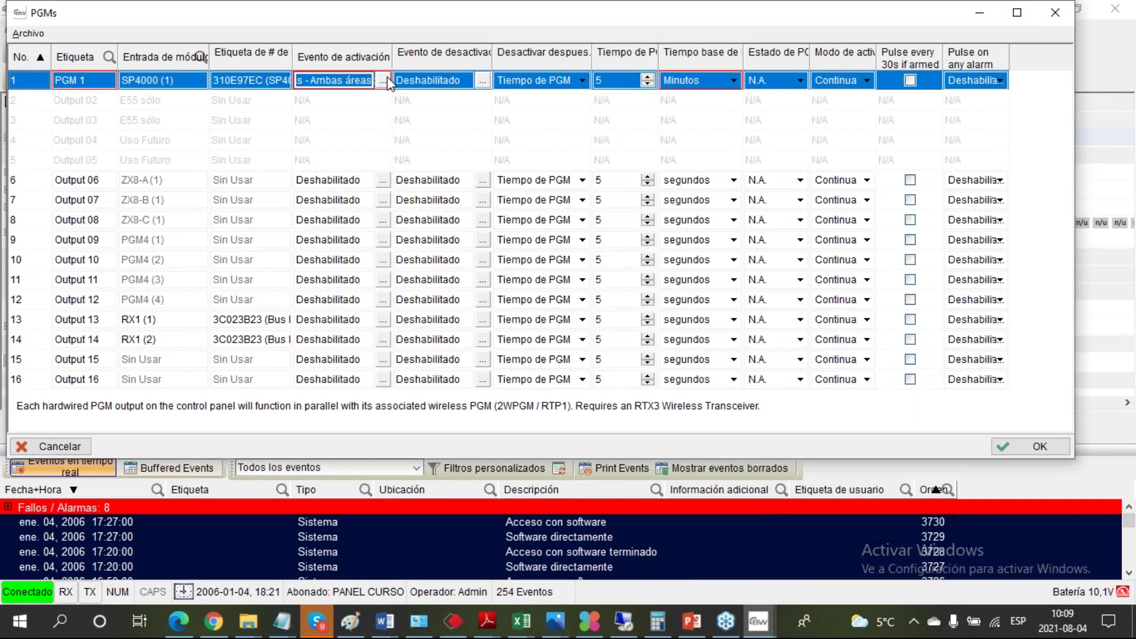
pyautogui.click(387, 77)
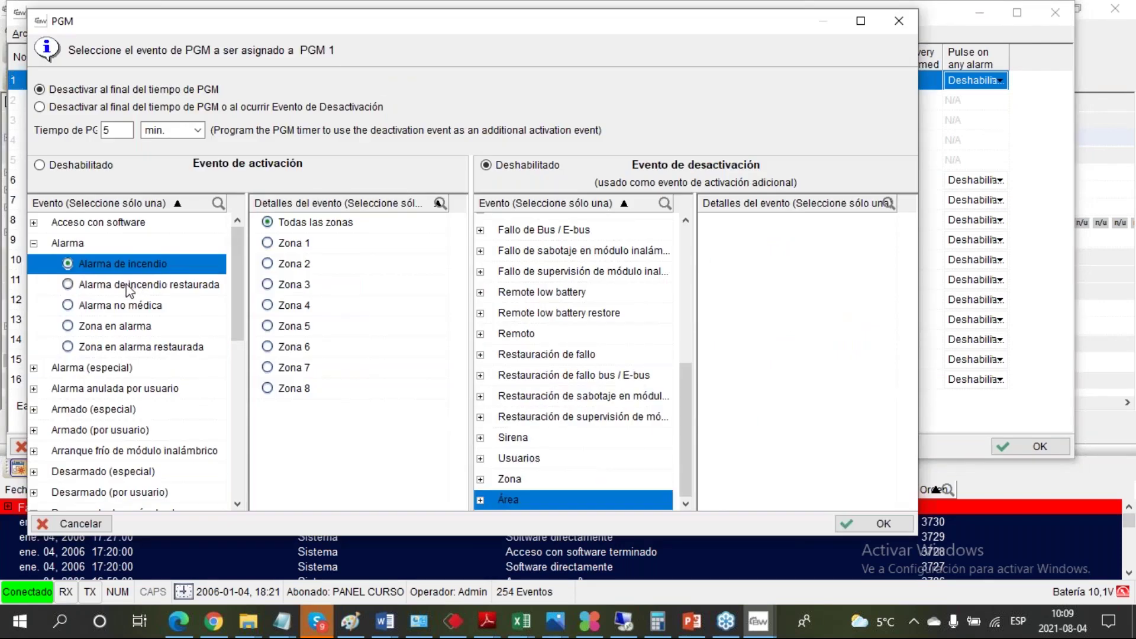
pyautogui.click(129, 331)
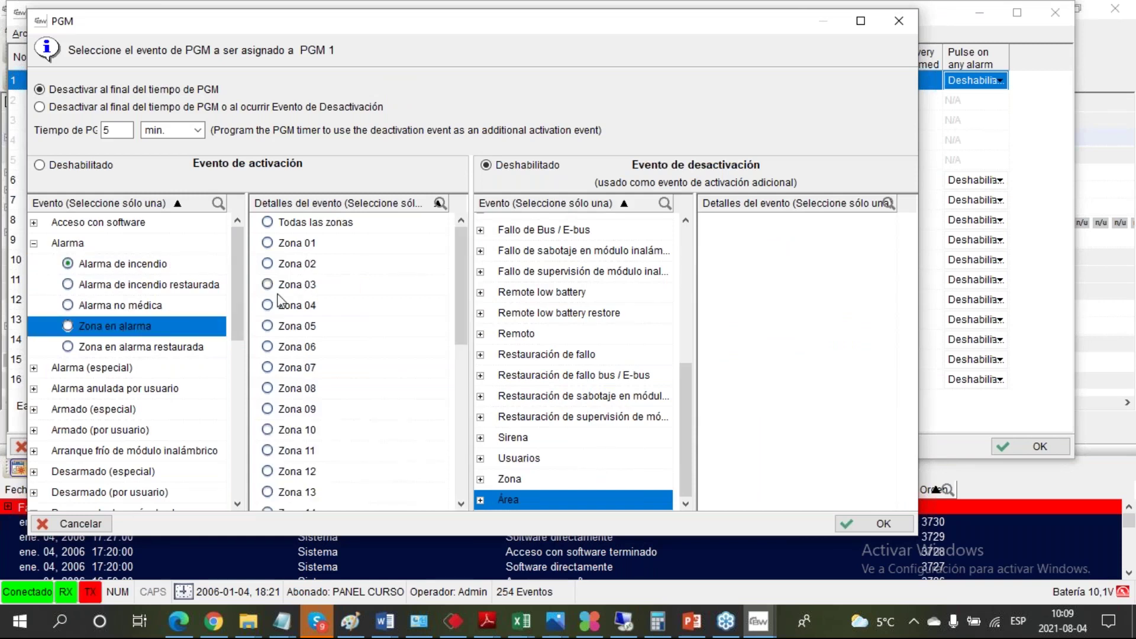
pyautogui.click(69, 327)
pyautogui.click(268, 223)
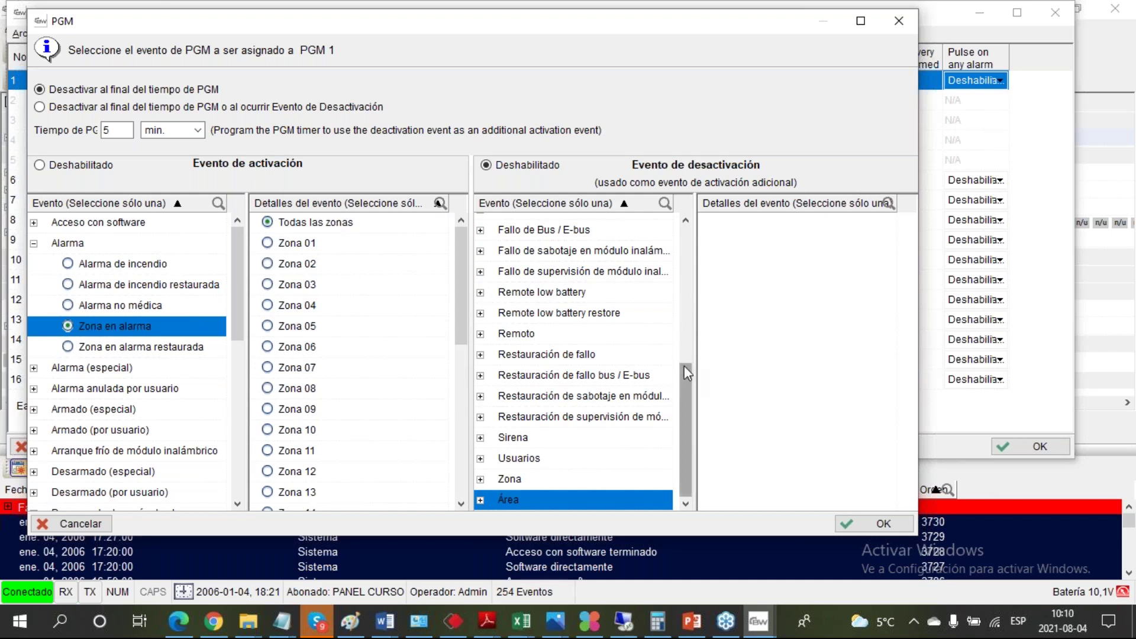
pyautogui.moveTo(685, 367); pyautogui.dragTo(687, 228)
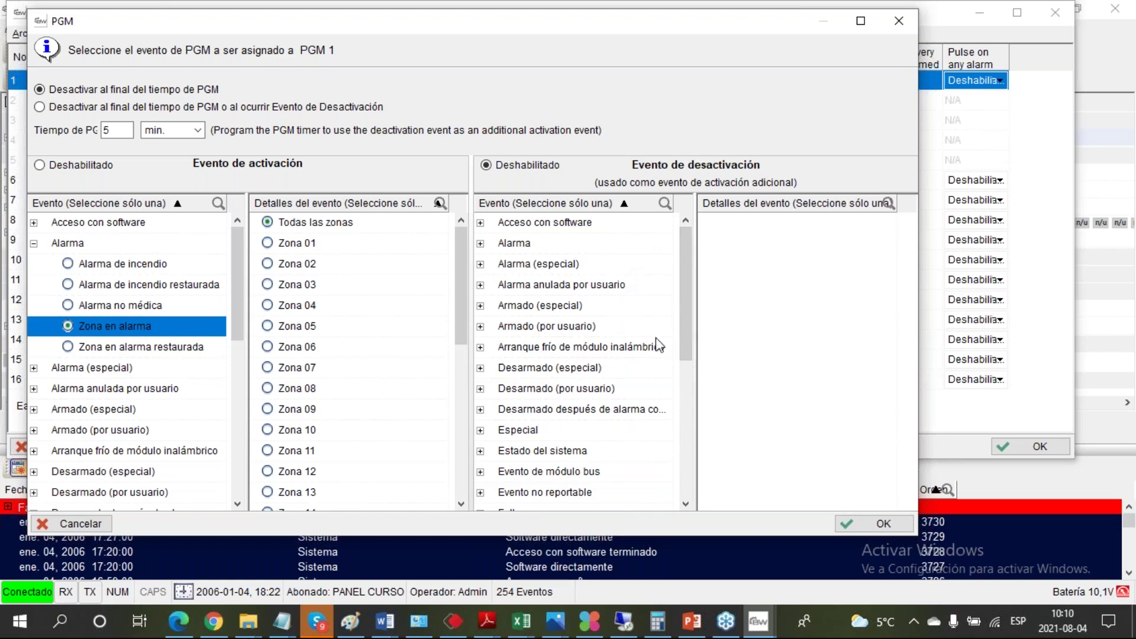
# Step: Set PGM 1 to deactivate on Todos los eventos especiales of Desarmado (especial) in Ambos areas
pyautogui.click(487, 369)
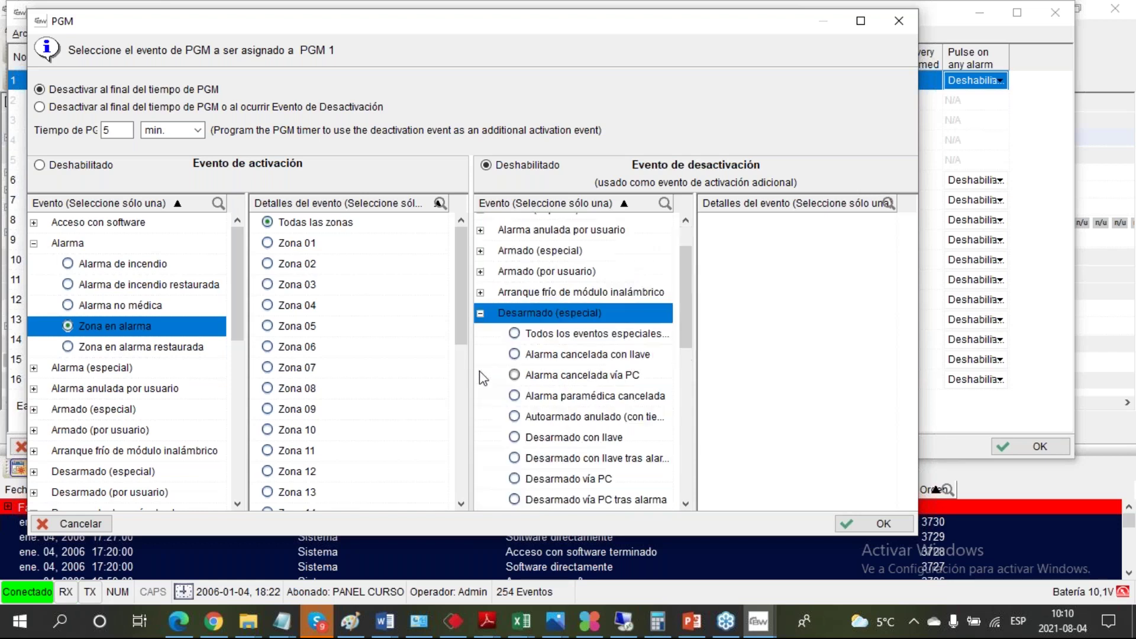
pyautogui.click(515, 335)
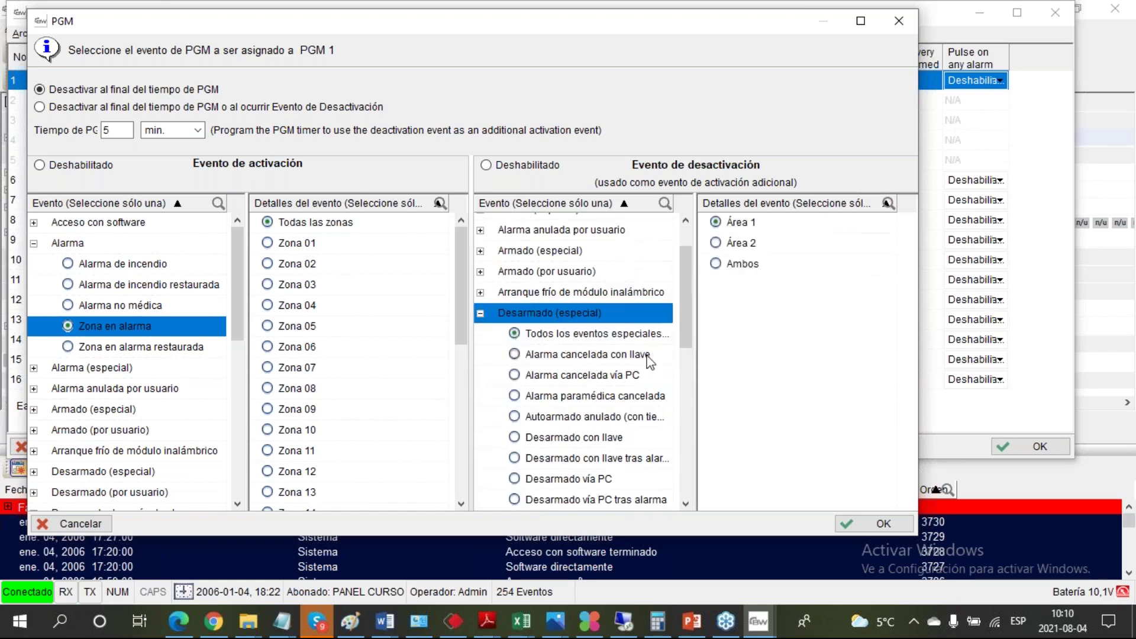
pyautogui.click(715, 265)
pyautogui.moveTo(768, 30); pyautogui.dragTo(736, 30)
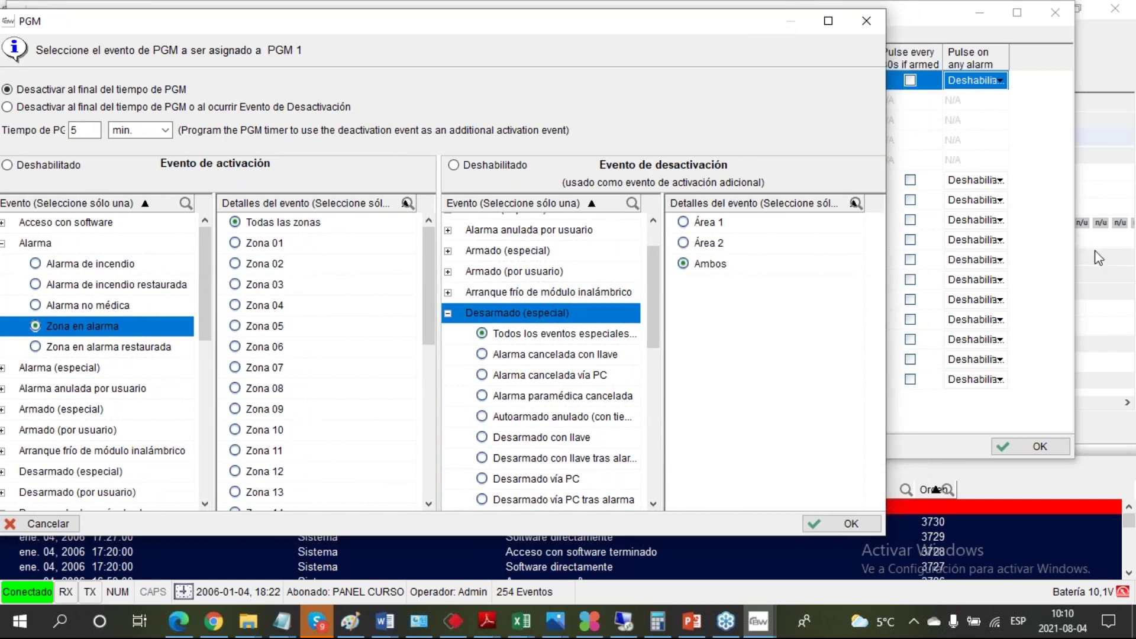
# Step: Switch to the PowerPoint deck and show slide 8, GRACIAS
pyautogui.click(703, 619)
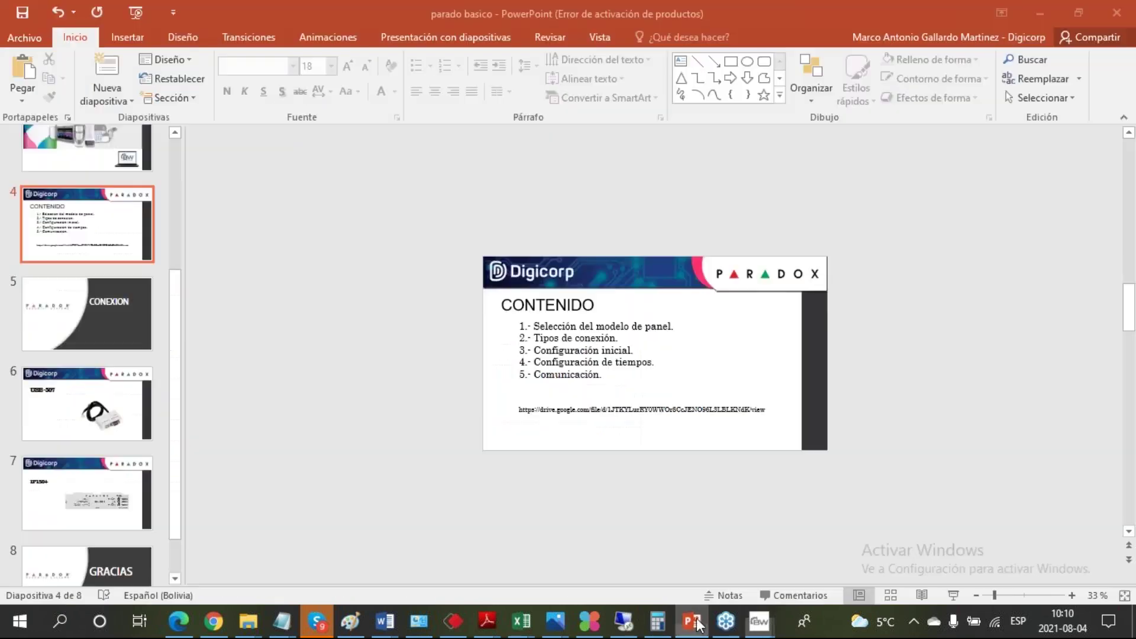
pyautogui.moveTo(178, 523); pyautogui.dragTo(165, 562)
pyautogui.click(165, 562)
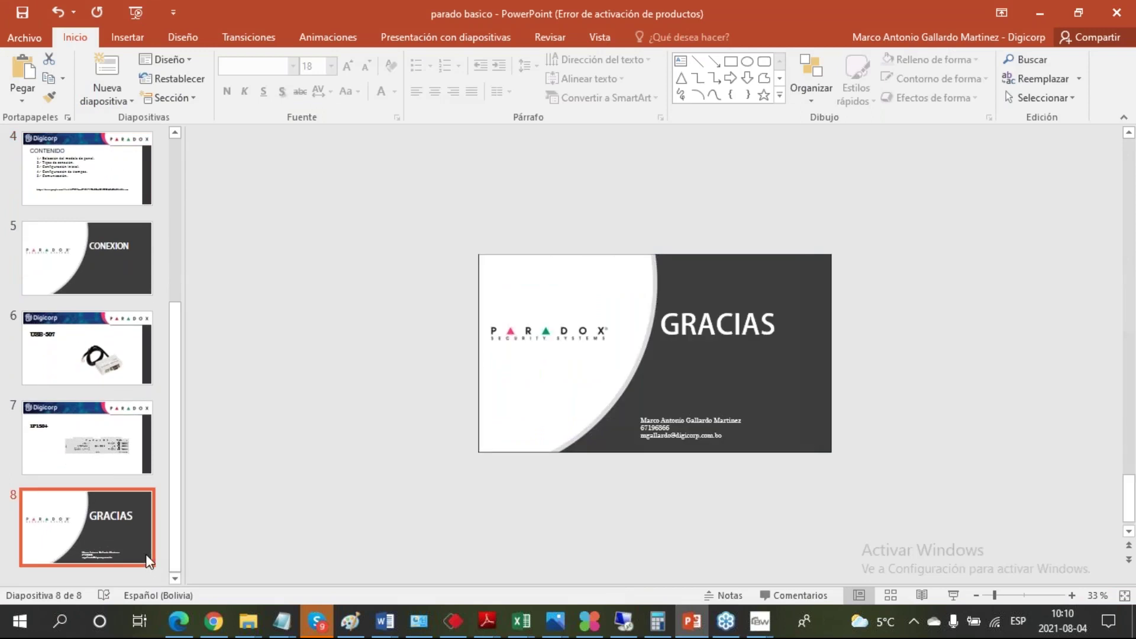